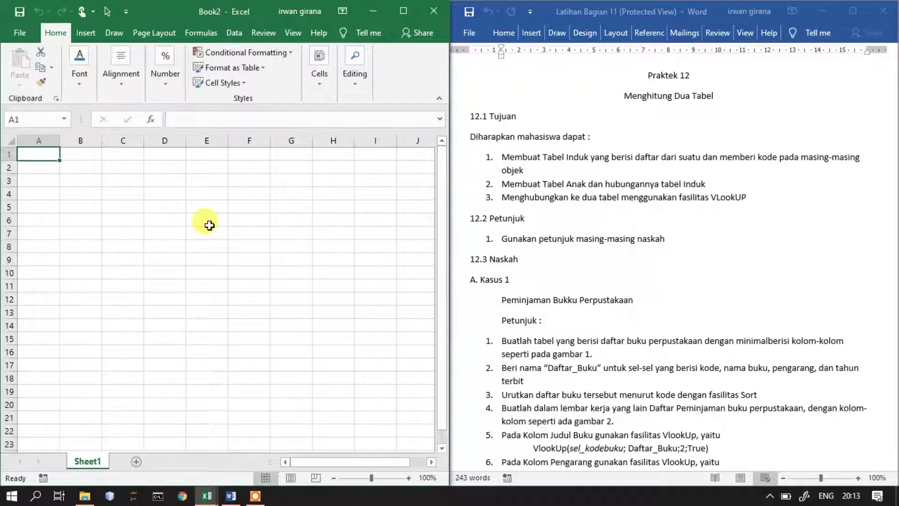
# Step: Read the exercise instructions in the Word document down to the Gambar 1 book list table
pyautogui.click(580, 158)
pyautogui.scroll(-1, 583, 168)
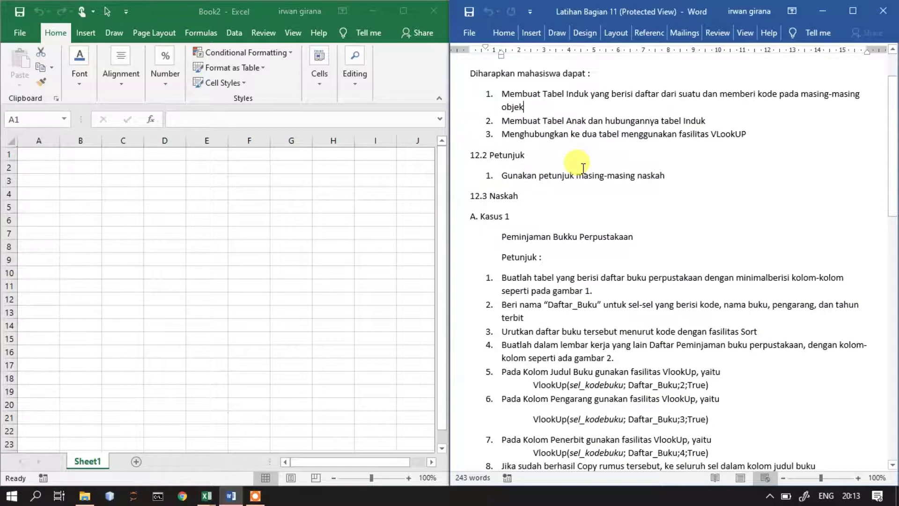
pyautogui.scroll(-1, 584, 168)
pyautogui.scroll(-1, 582, 171)
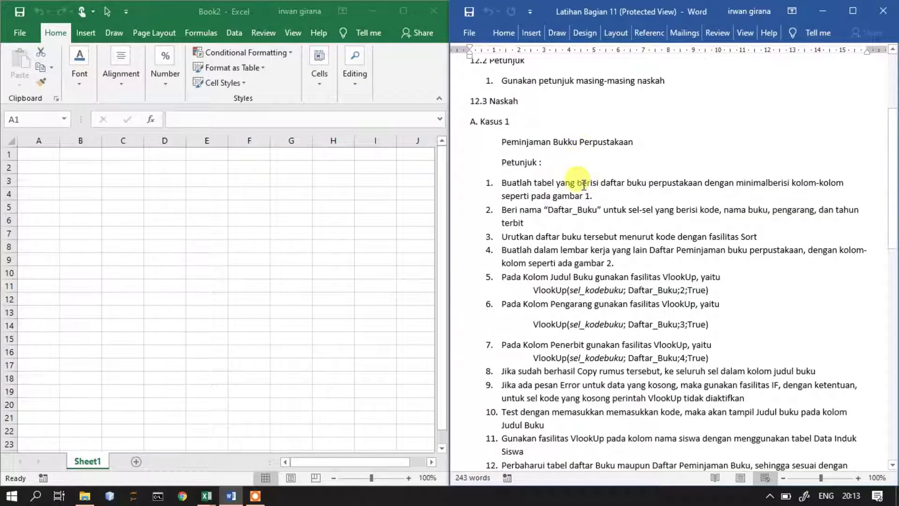
pyautogui.scroll(-1, 584, 187)
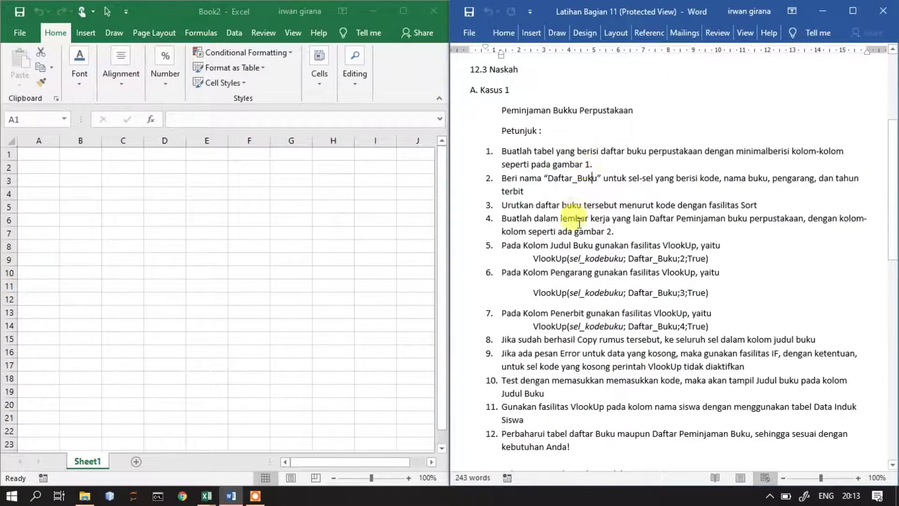
pyautogui.scroll(-4, 578, 206)
pyautogui.scroll(4, 577, 206)
pyautogui.scroll(-4, 583, 195)
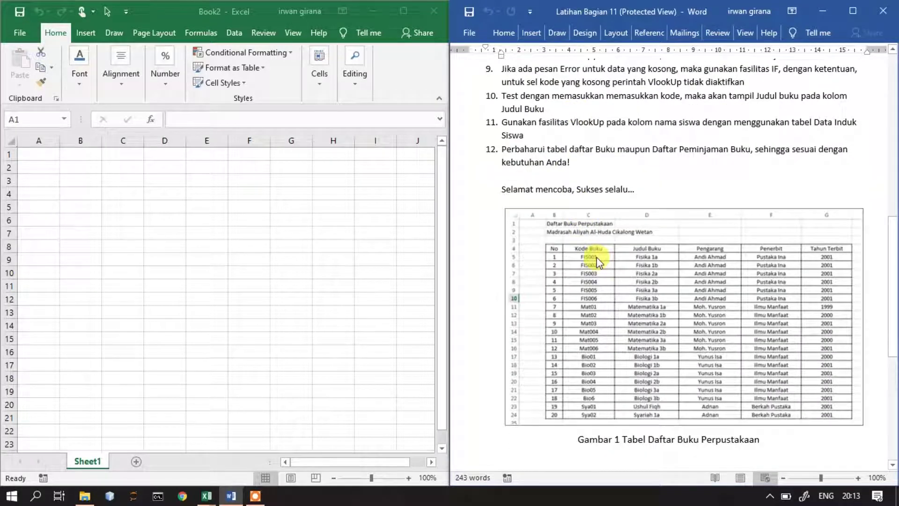
pyautogui.click(605, 189)
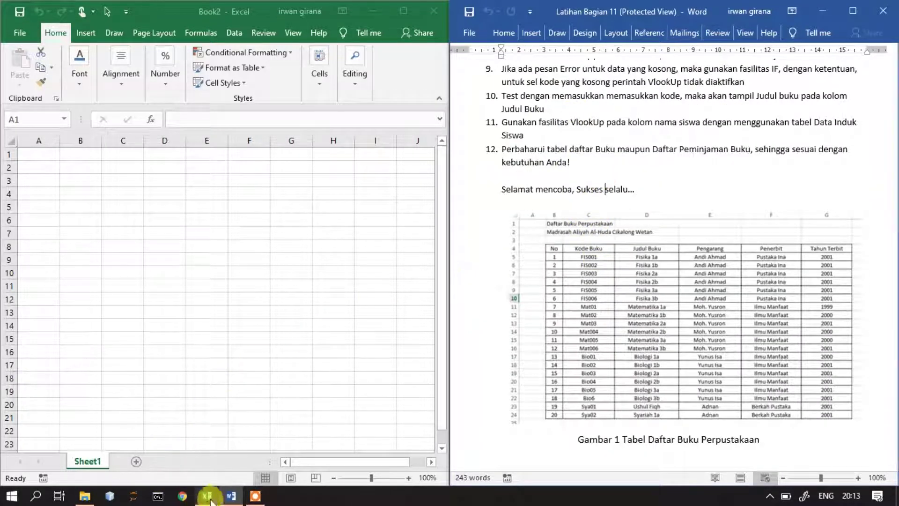
# Step: Switch to the Latihan11 workbook in Excel and copy the Daftar Buku Perpustakaan table with its titles, range B1:G24
pyautogui.moveTo(206, 495)
pyautogui.click(176, 451)
pyautogui.scroll(8, 179, 393)
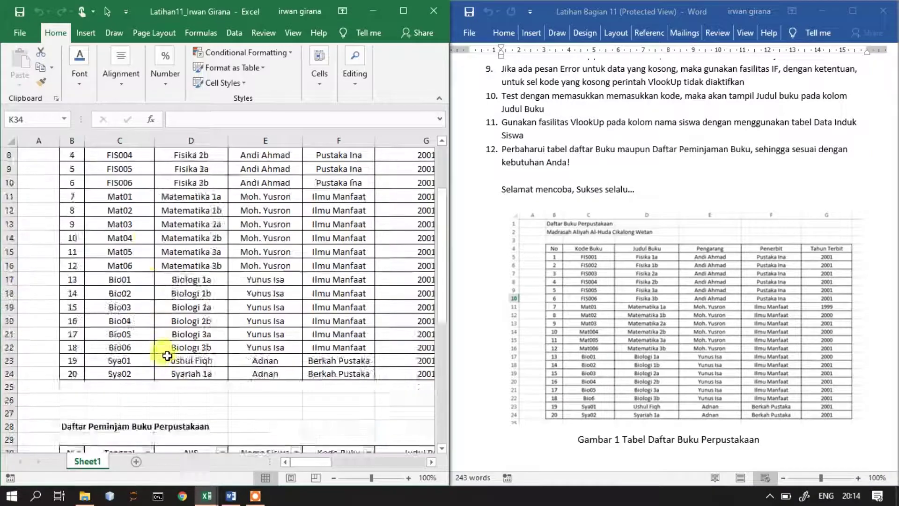
pyautogui.click(402, 11)
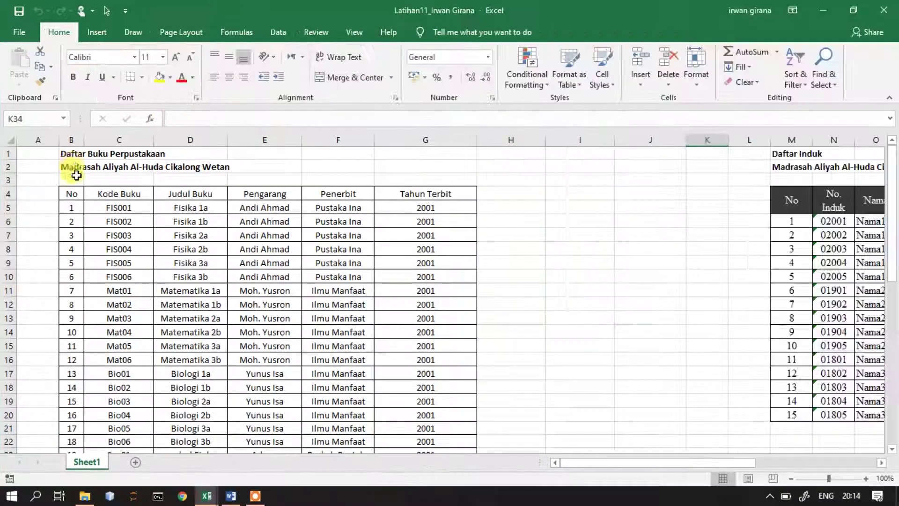
pyautogui.moveTo(70, 154); pyautogui.dragTo(441, 265)
pyautogui.hotkey('ctrl', 'c')
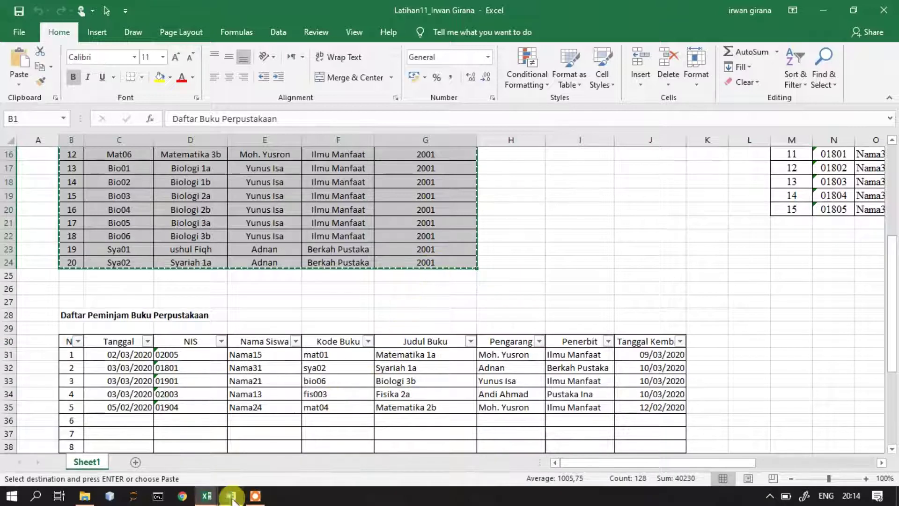
# Step: Paste the copied book list into the Book2 workbook starting at cell B2
pyautogui.moveTo(209, 497)
pyautogui.click(270, 440)
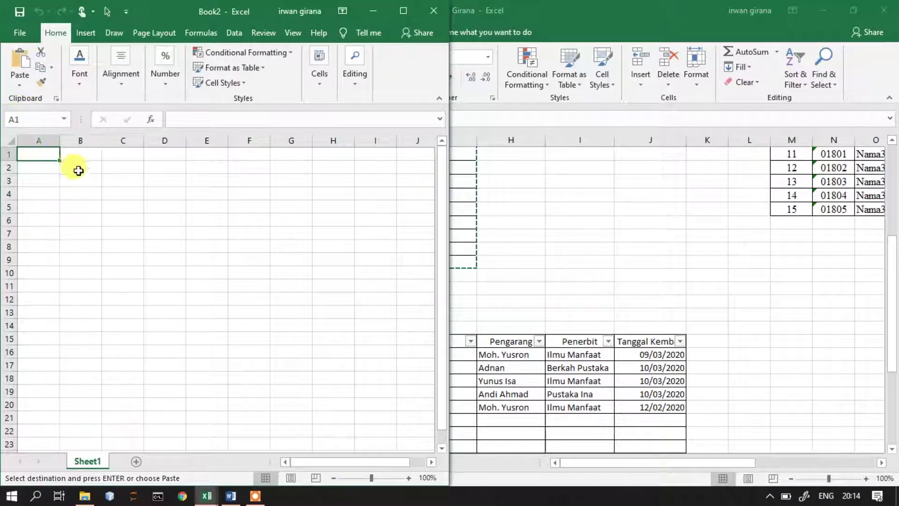
pyautogui.click(78, 170)
pyautogui.hotkey('ctrl', 'v')
pyautogui.click(120, 220)
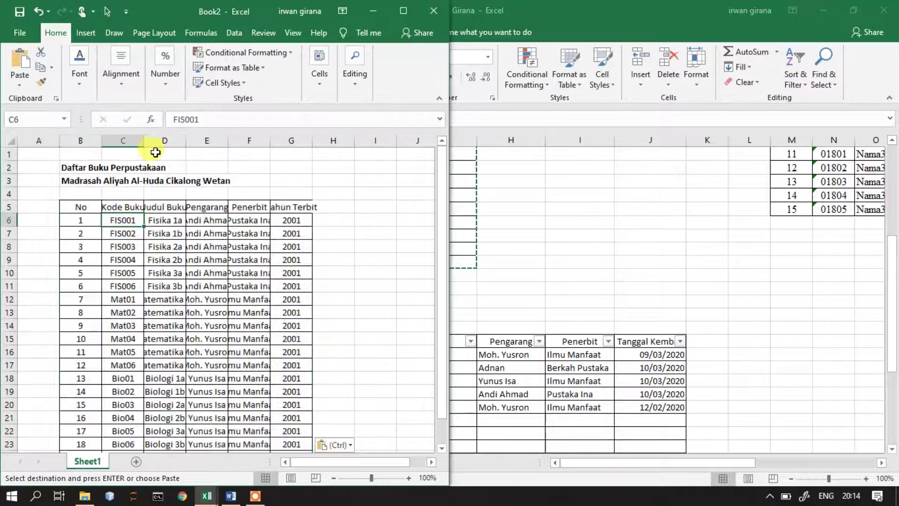
# Step: Auto-fit the widths of columns C through G to the book list's contents
pyautogui.doubleClick(143, 139)
pyautogui.doubleClick(197, 142)
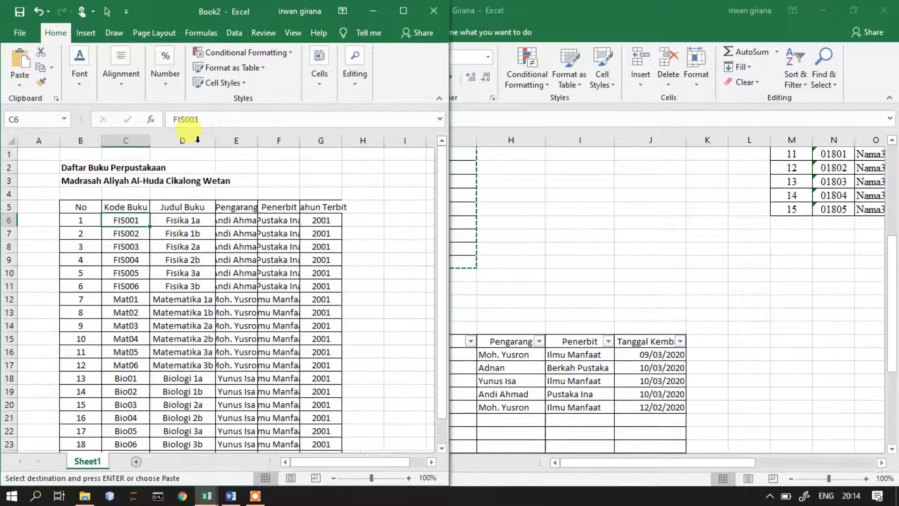
pyautogui.doubleClick(258, 140)
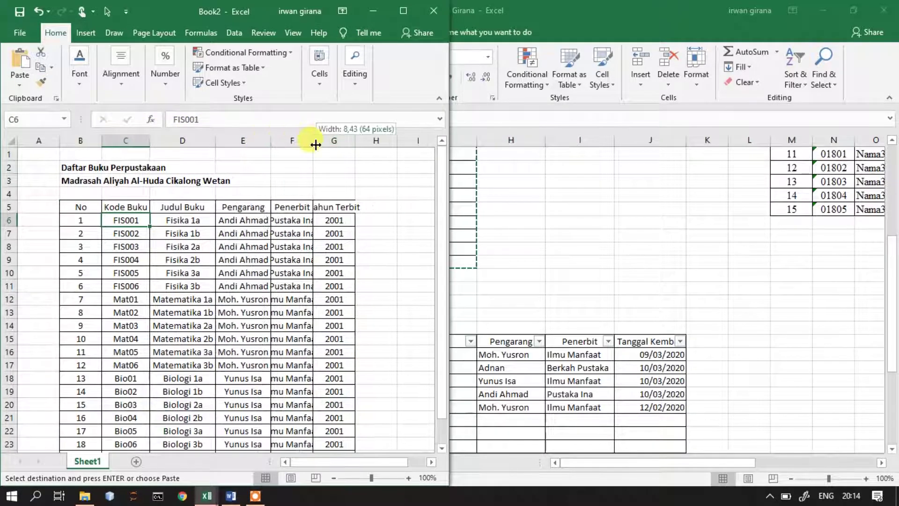
pyautogui.doubleClick(314, 140)
pyautogui.doubleClick(382, 139)
pyautogui.click(396, 224)
pyautogui.scroll(-3, 405, 290)
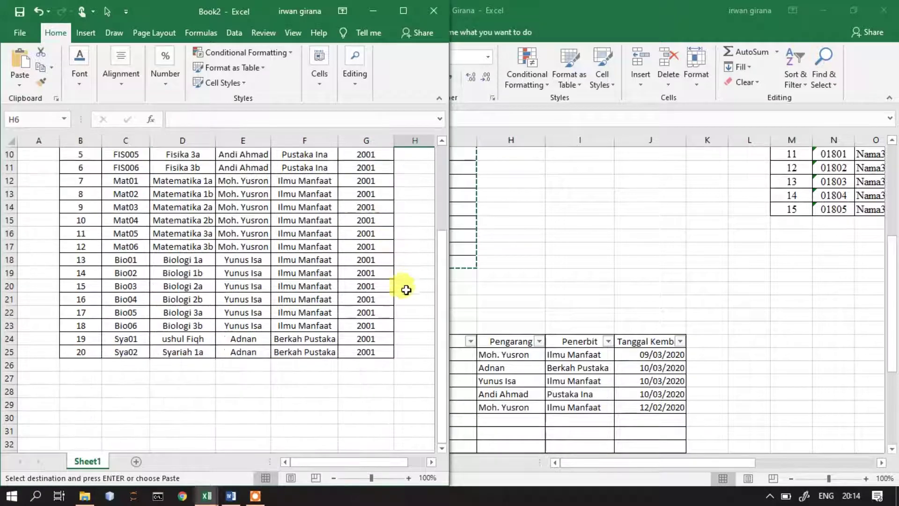
# Step: Copy the Daftar Induk student table with its titles, range M1:AC20, from the Latihan11 workbook
pyautogui.click(683, 292)
pyautogui.scroll(4, 696, 337)
pyautogui.moveTo(672, 462); pyautogui.dragTo(793, 462)
pyautogui.scroll(1, 269, 252)
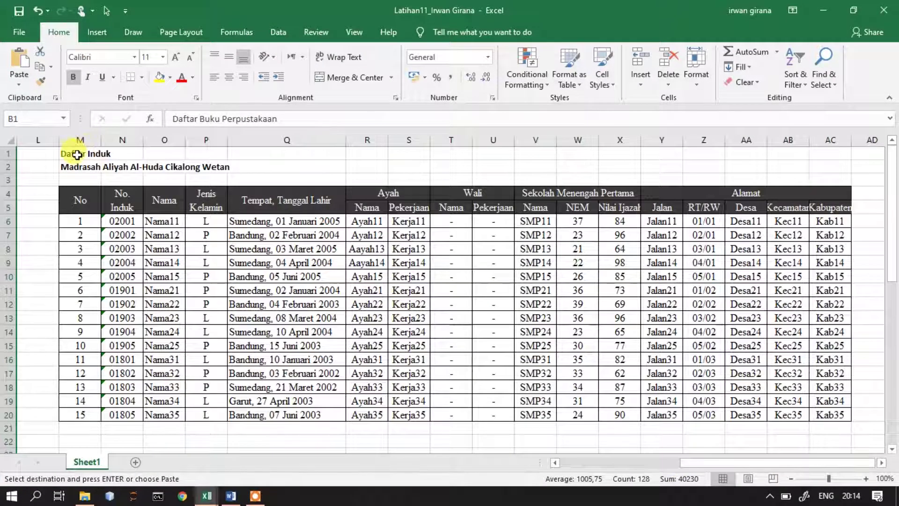
pyautogui.moveTo(76, 154); pyautogui.dragTo(784, 413)
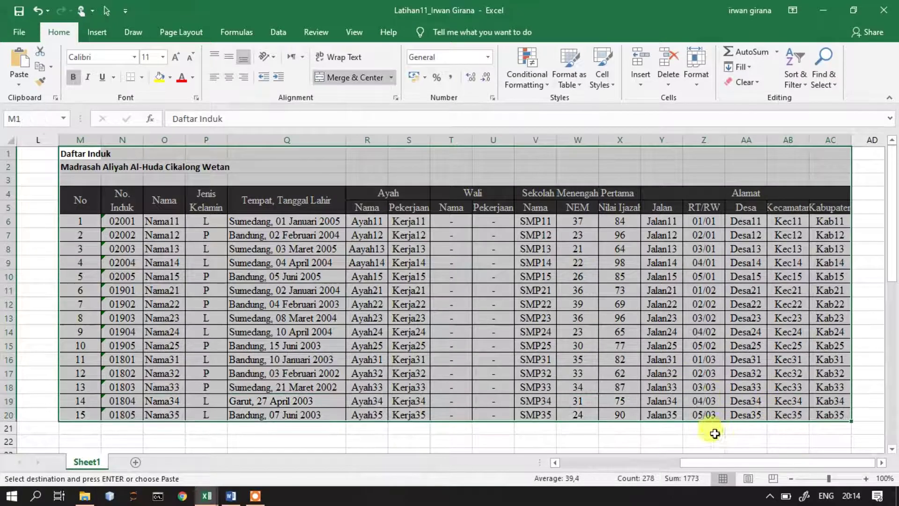
pyautogui.hotkey('ctrl', 'c')
# Step: Paste the Daftar Induk table into the maximized Book2 workbook starting at cell M2 and look over the result
pyautogui.moveTo(205, 499)
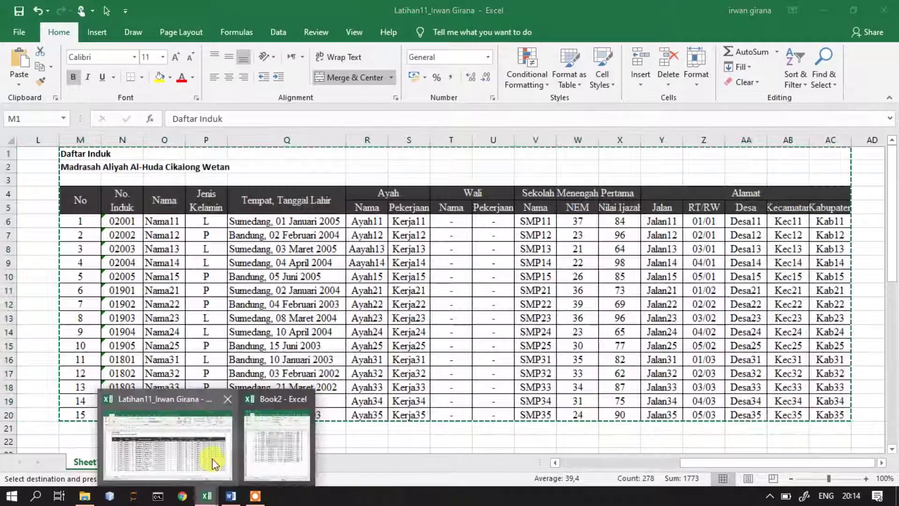
pyautogui.click(260, 452)
pyautogui.moveTo(359, 463); pyautogui.dragTo(402, 462)
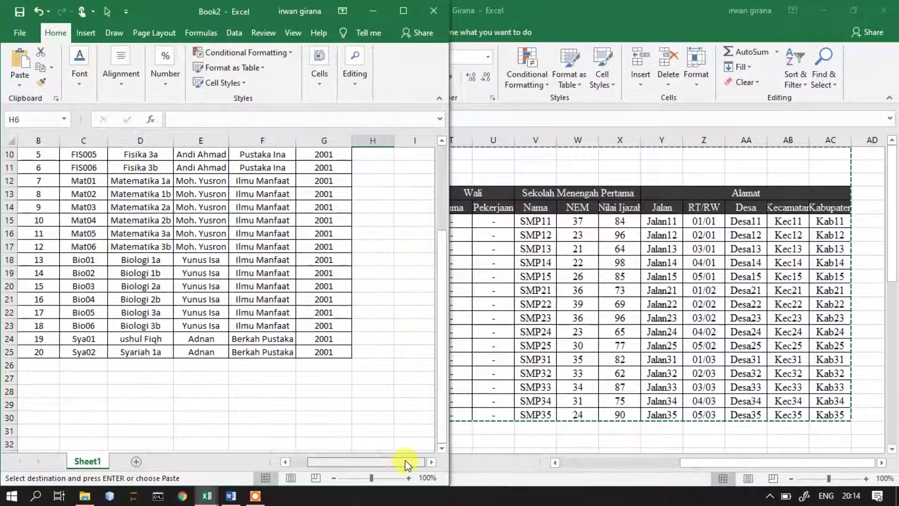
pyautogui.click(401, 12)
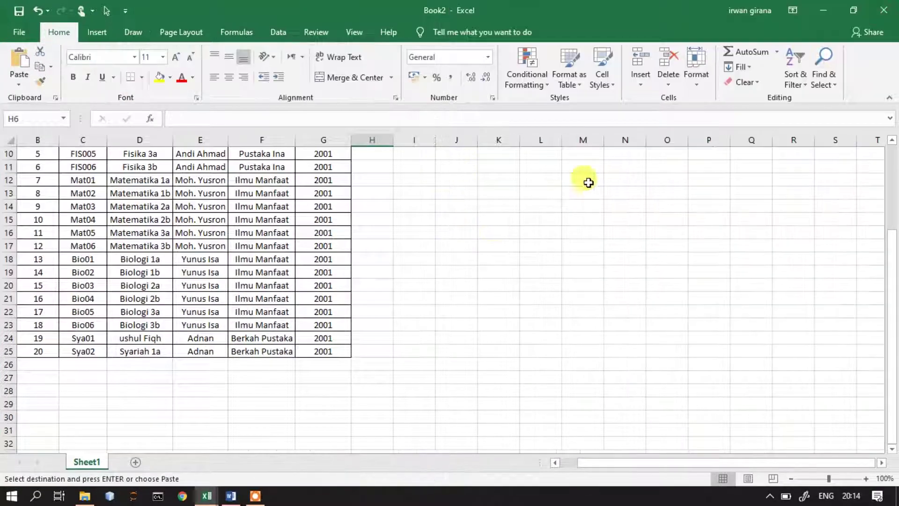
pyautogui.click(548, 155)
pyautogui.scroll(3, 548, 169)
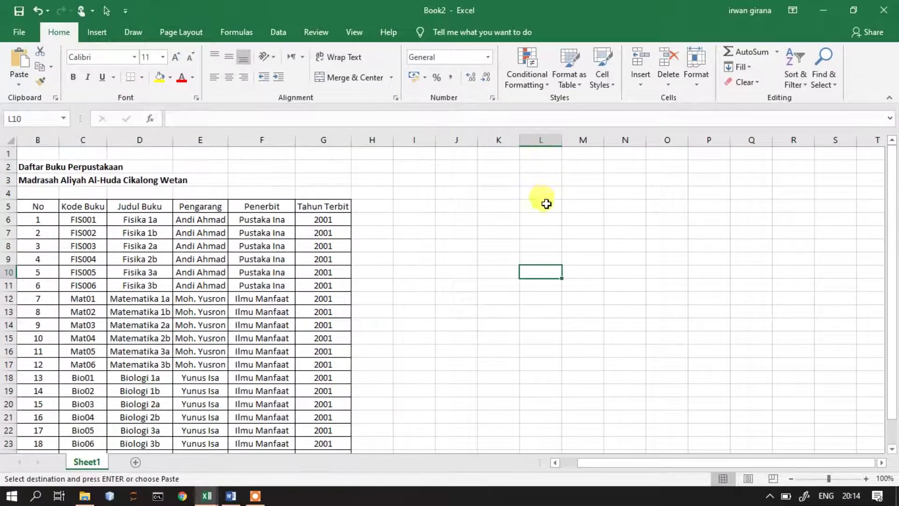
pyautogui.click(546, 192)
pyautogui.click(545, 166)
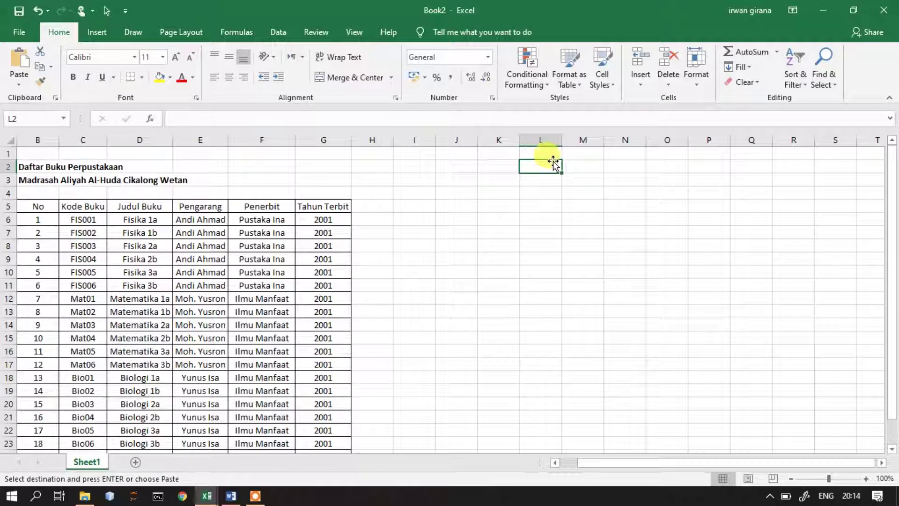
pyautogui.click(581, 167)
pyautogui.hotkey('ctrl', 'v')
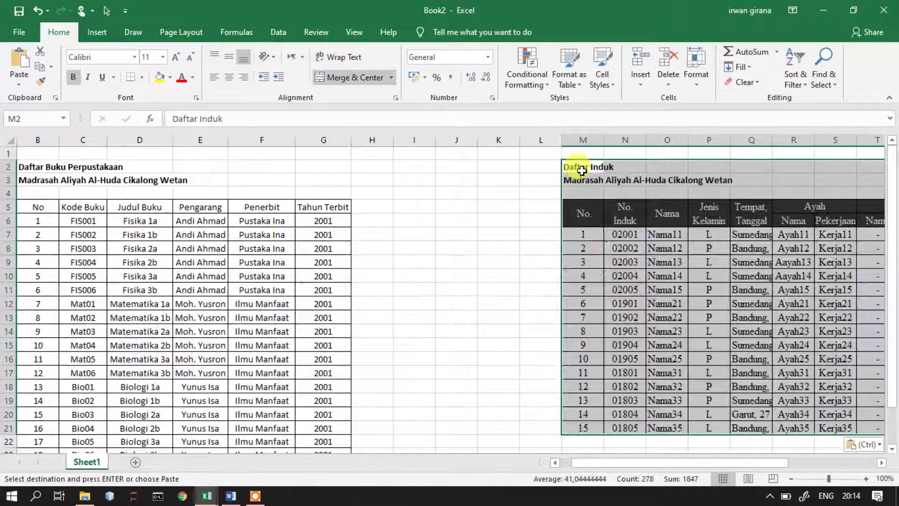
pyautogui.moveTo(602, 466); pyautogui.dragTo(738, 456)
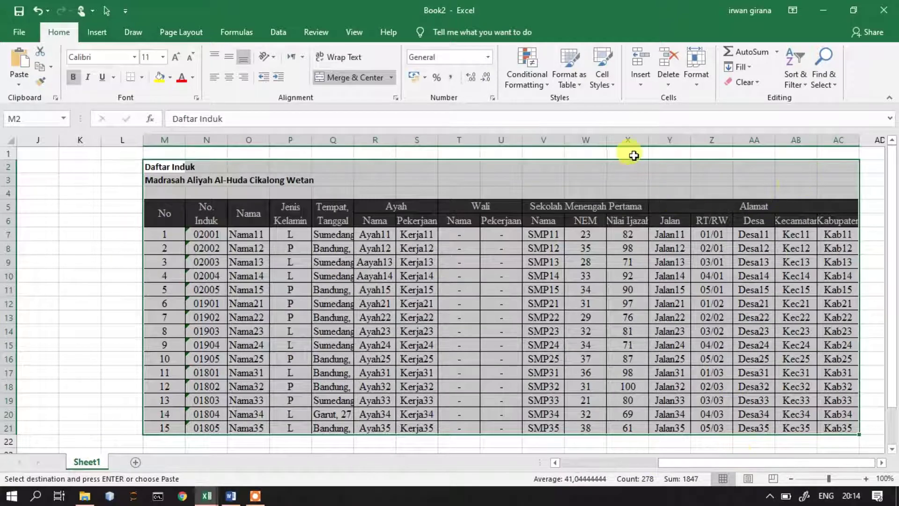
pyautogui.moveTo(676, 468); pyautogui.dragTo(287, 321)
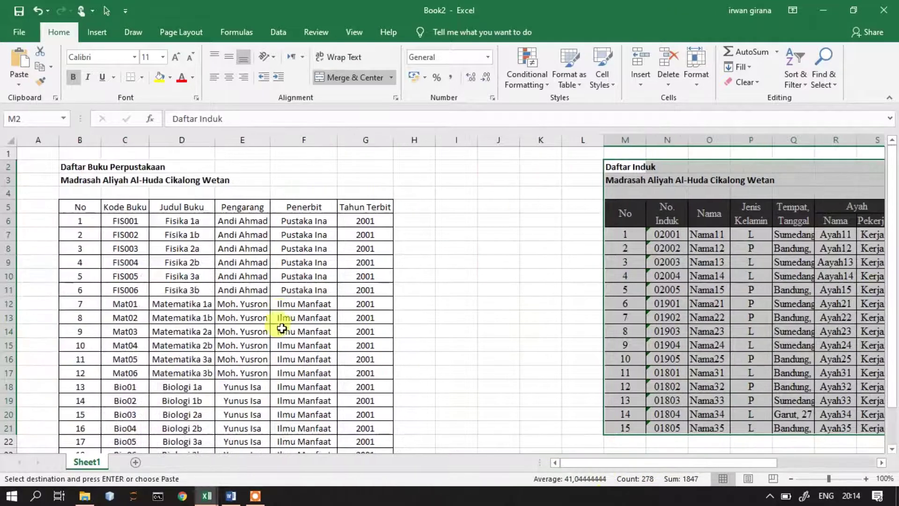
# Step: Copy the Daftar Peminjam Buku Perpustakaan table with its title, range B28:J50, from the Latihan11 workbook
pyautogui.scroll(-6, 287, 321)
pyautogui.moveTo(208, 494)
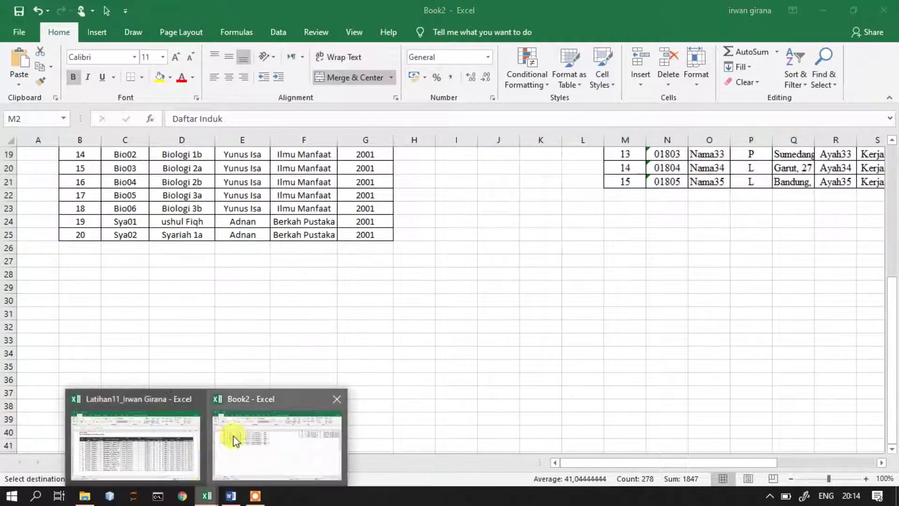
pyautogui.click(229, 431)
pyautogui.scroll(-5, 204, 370)
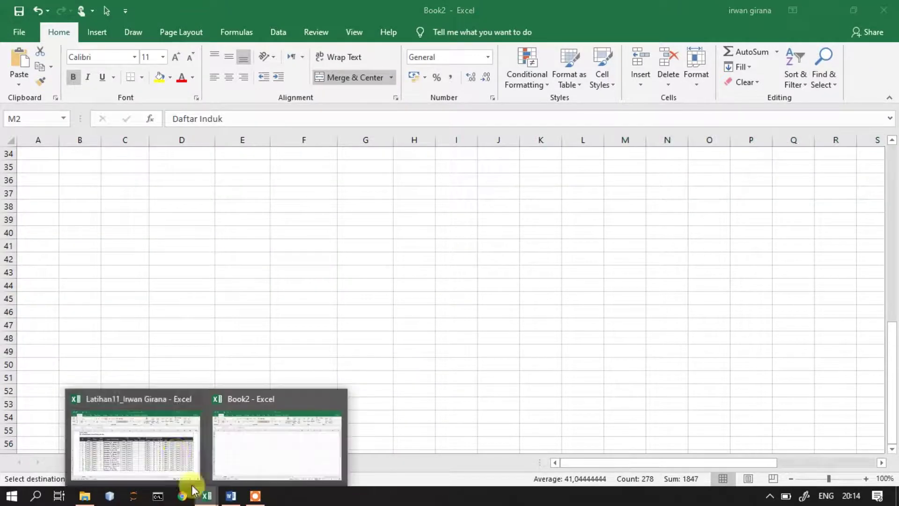
pyautogui.click(178, 436)
pyautogui.scroll(-7, 174, 389)
pyautogui.scroll(-3, 175, 374)
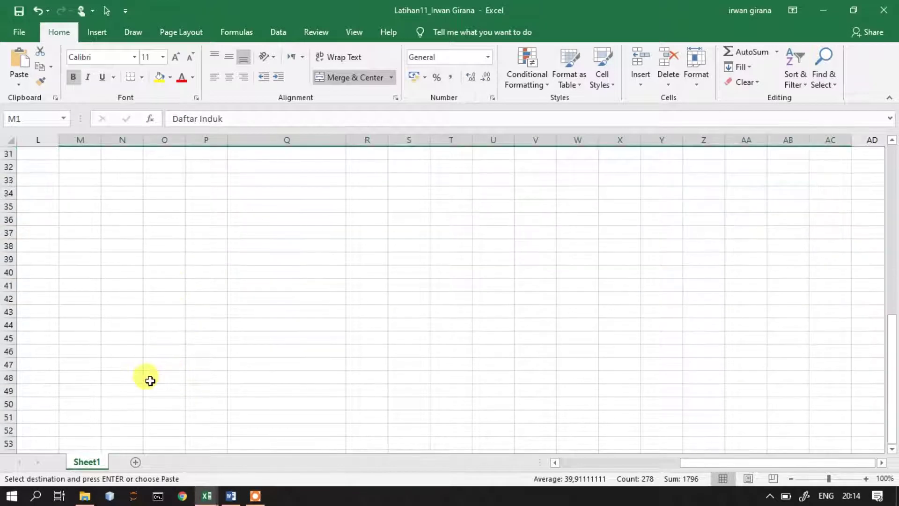
pyautogui.scroll(10, 151, 376)
pyautogui.scroll(-2, 263, 440)
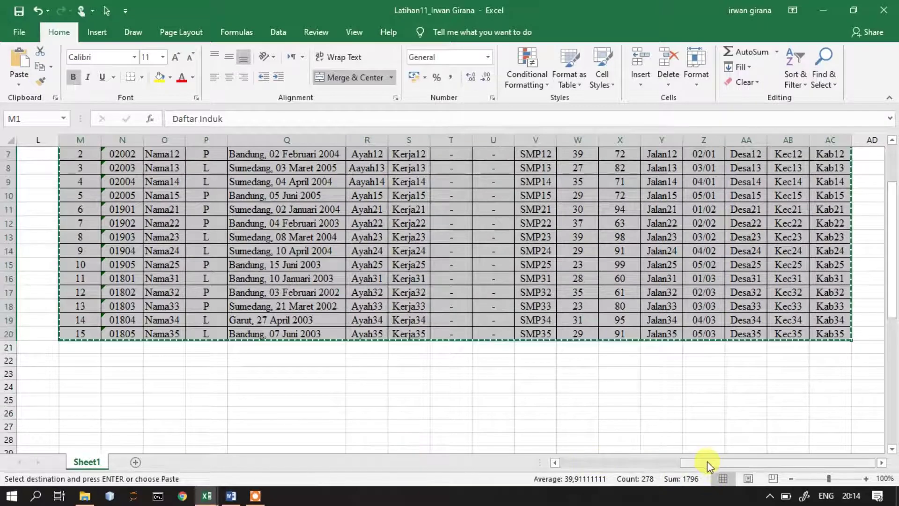
pyautogui.moveTo(708, 464); pyautogui.dragTo(588, 465)
pyautogui.click(444, 410)
pyautogui.scroll(-5, 384, 411)
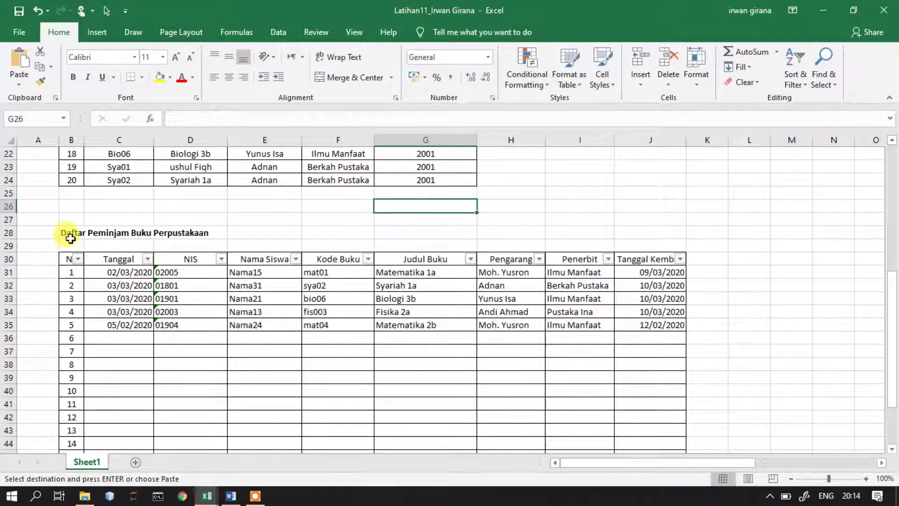
pyautogui.moveTo(70, 238); pyautogui.dragTo(663, 295)
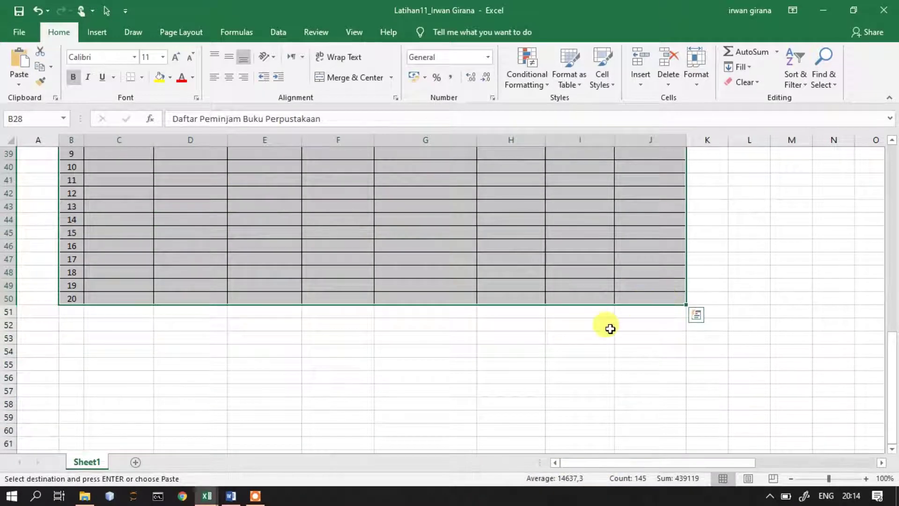
pyautogui.hotkey('ctrl', 'c')
# Step: Paste the copied borrower table into Book2 below the book list, starting at cell B29
pyautogui.moveTo(208, 496)
pyautogui.click(267, 445)
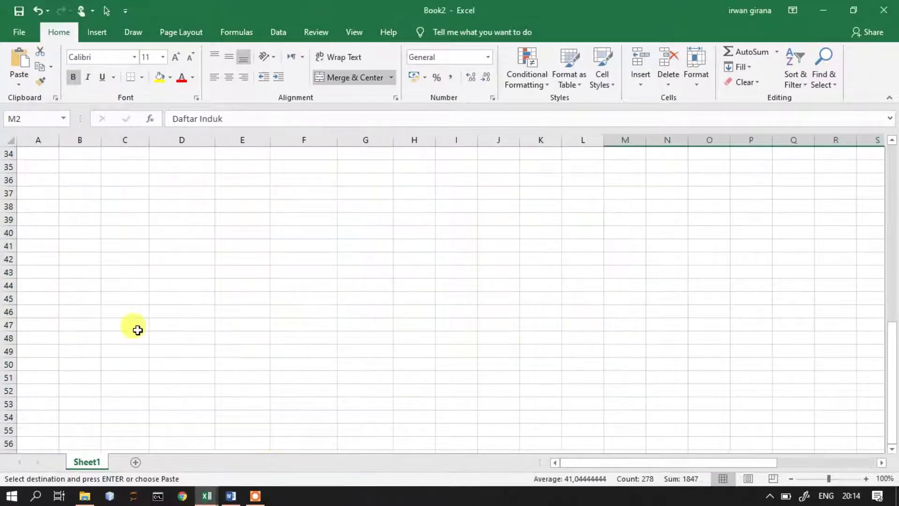
pyautogui.scroll(9, 135, 327)
pyautogui.scroll(-4, 121, 323)
pyautogui.click(86, 247)
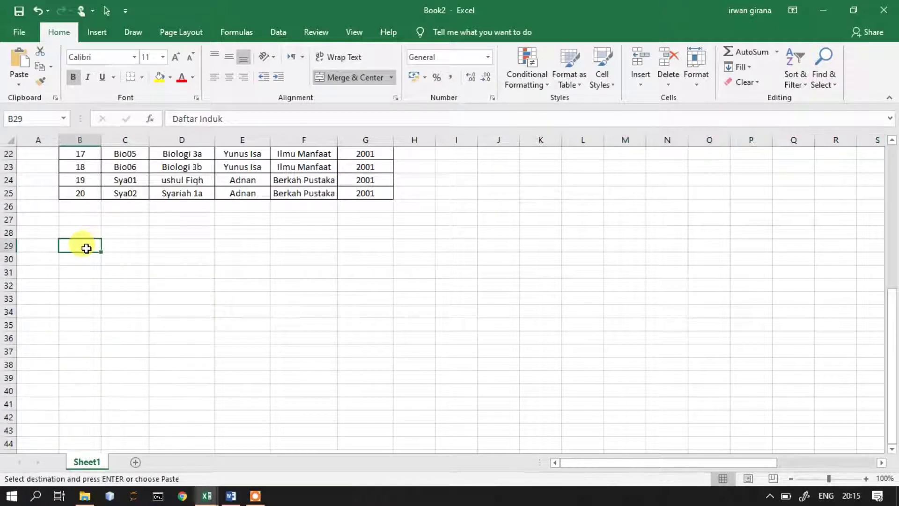
pyautogui.hotkey('ctrl', 'v')
pyautogui.click(164, 285)
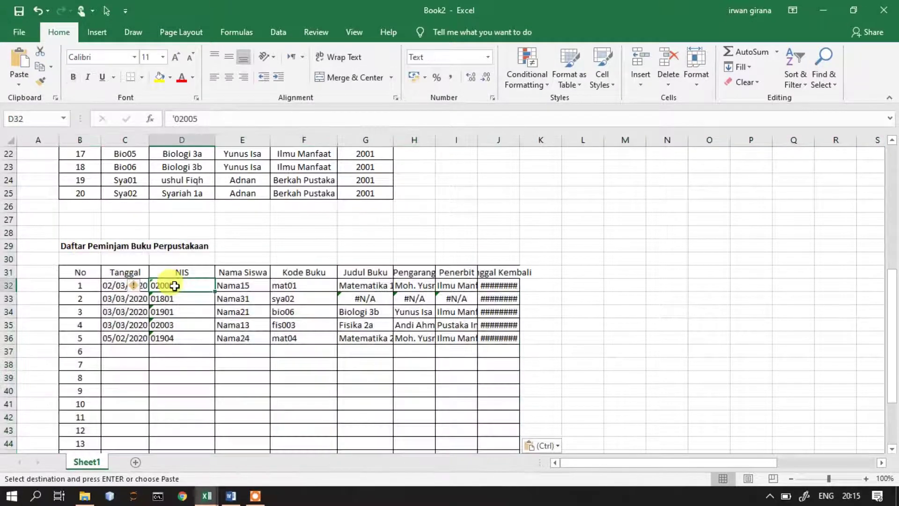
# Step: Auto-fit the widths of columns J, I, H and G to the borrower table's contents
pyautogui.doubleClick(515, 139)
pyautogui.doubleClick(478, 139)
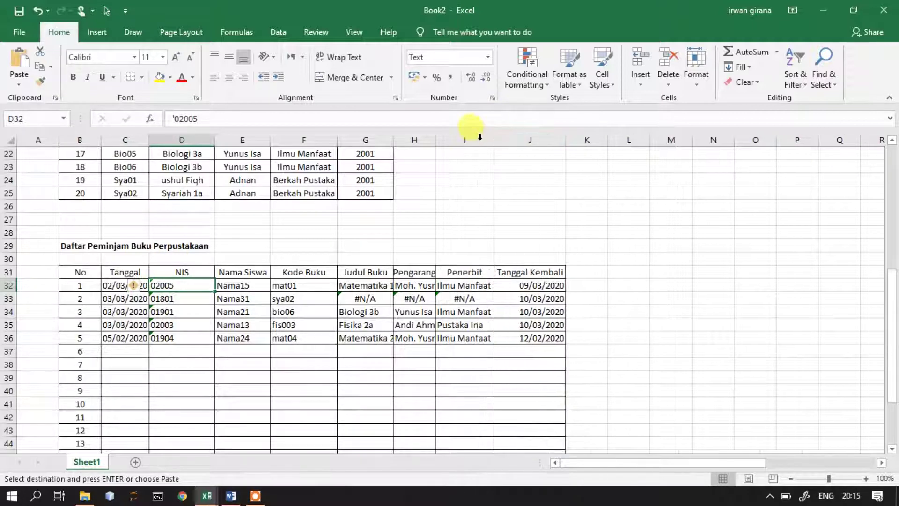
pyautogui.doubleClick(429, 140)
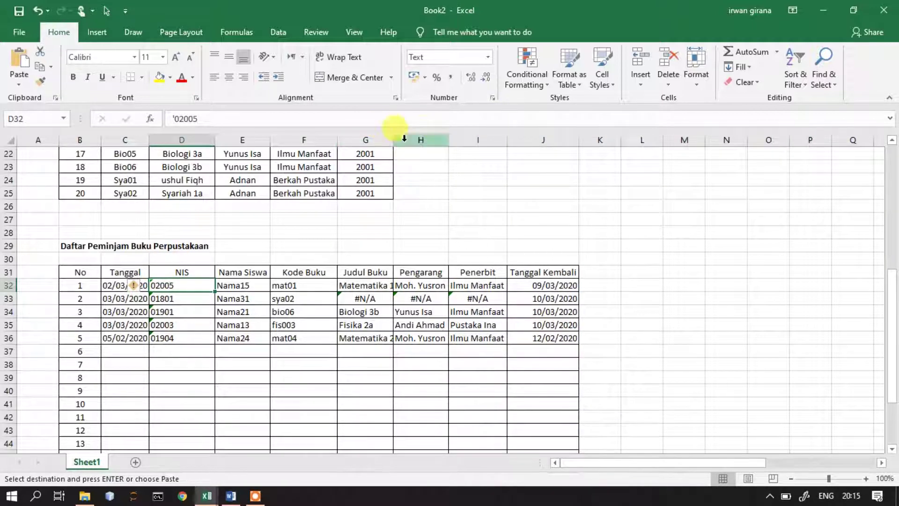
pyautogui.doubleClick(395, 141)
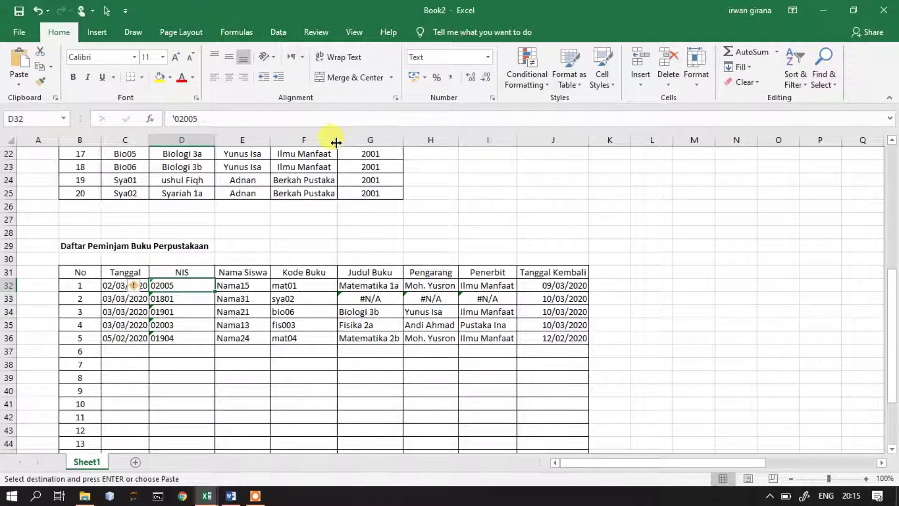
# Step: Clear the sample entries in C32:J36 of the borrower table
pyautogui.click(216, 328)
pyautogui.click(346, 301)
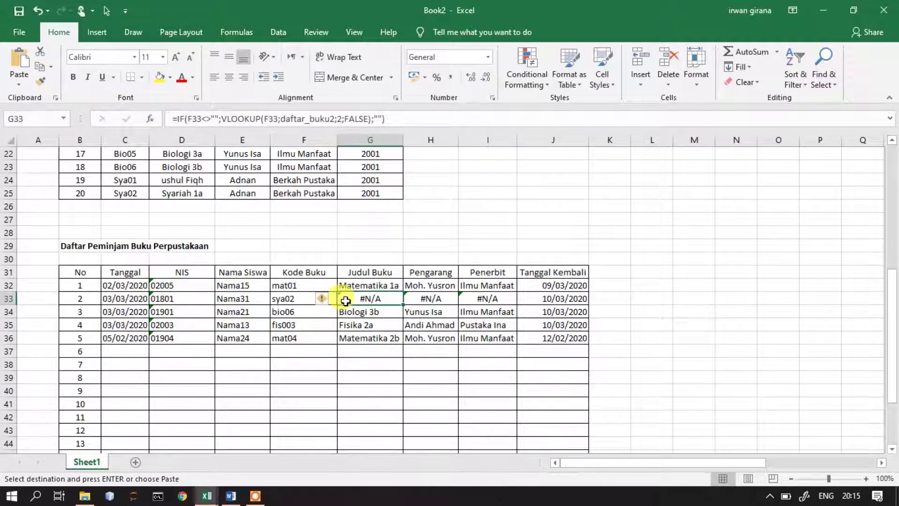
pyautogui.moveTo(127, 286); pyautogui.dragTo(558, 344)
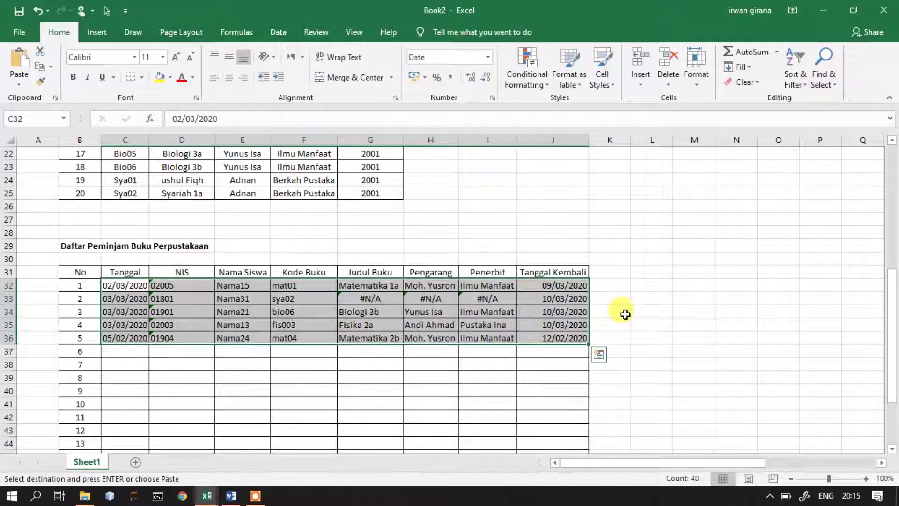
pyautogui.press('Delete')
pyautogui.scroll(1, 514, 222)
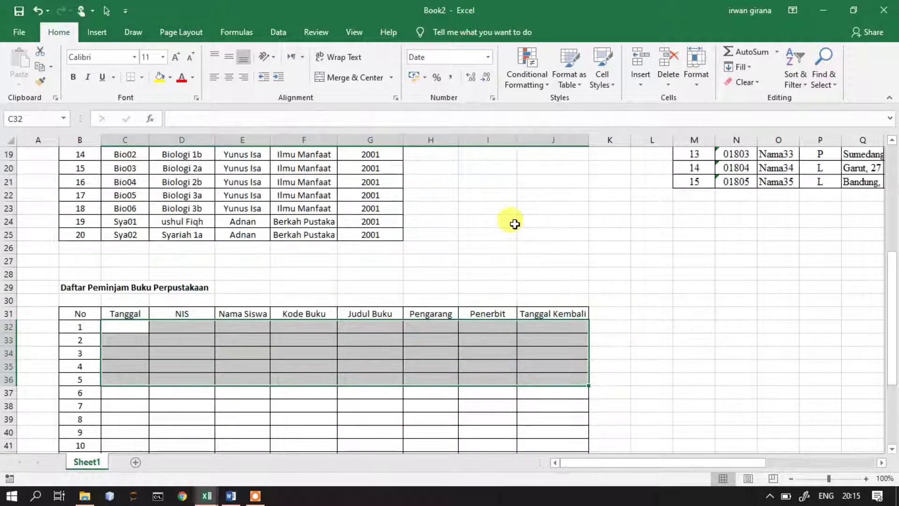
pyautogui.scroll(1, 514, 223)
pyautogui.scroll(4, 516, 221)
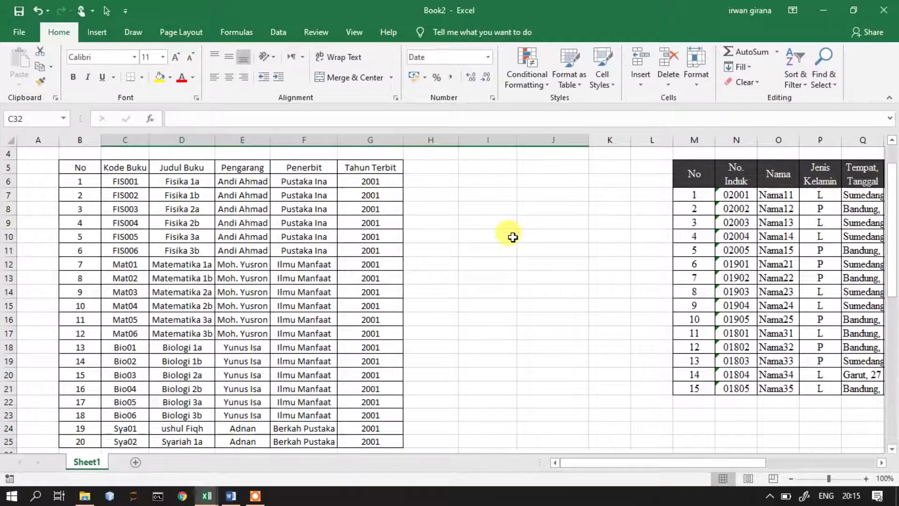
# Step: Arrange the Book2 workbook side by side with the Latihan Bagian 11 Word document
pyautogui.press('super+Left')
pyautogui.click(512, 237)
pyautogui.scroll(-10, 346, 298)
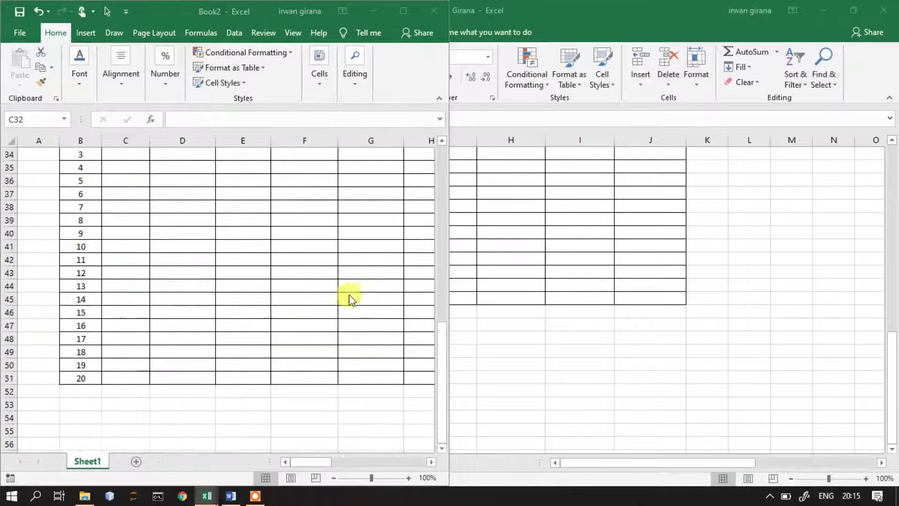
pyautogui.scroll(3, 260, 401)
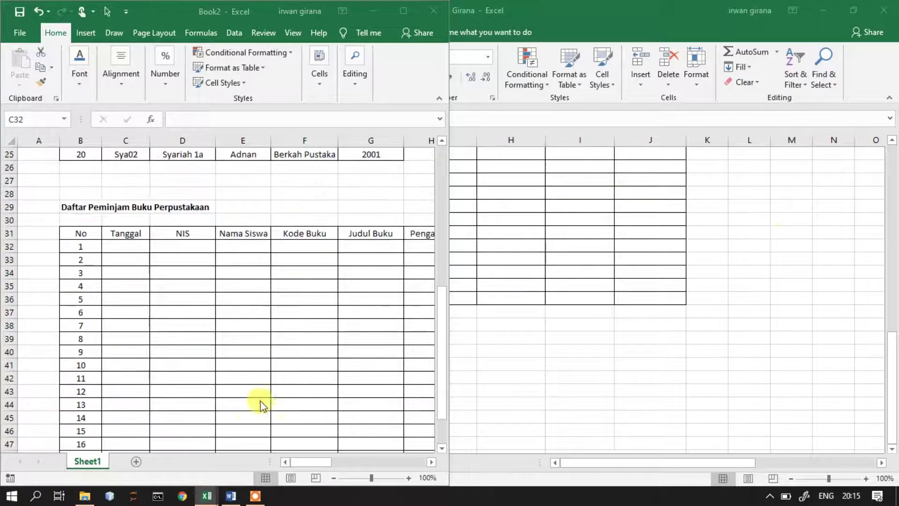
pyautogui.click(815, 13)
# Step: Read the exercise instructions in the Word document, especially the VLookUp formula for the Judul Buku column
pyautogui.scroll(-2, 641, 177)
pyautogui.scroll(6, 642, 179)
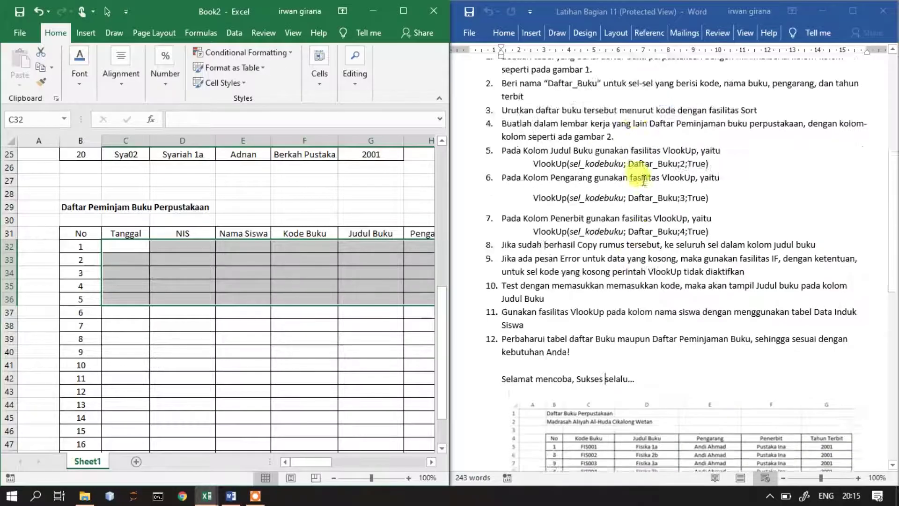
pyautogui.scroll(4, 632, 180)
pyautogui.scroll(-2, 596, 187)
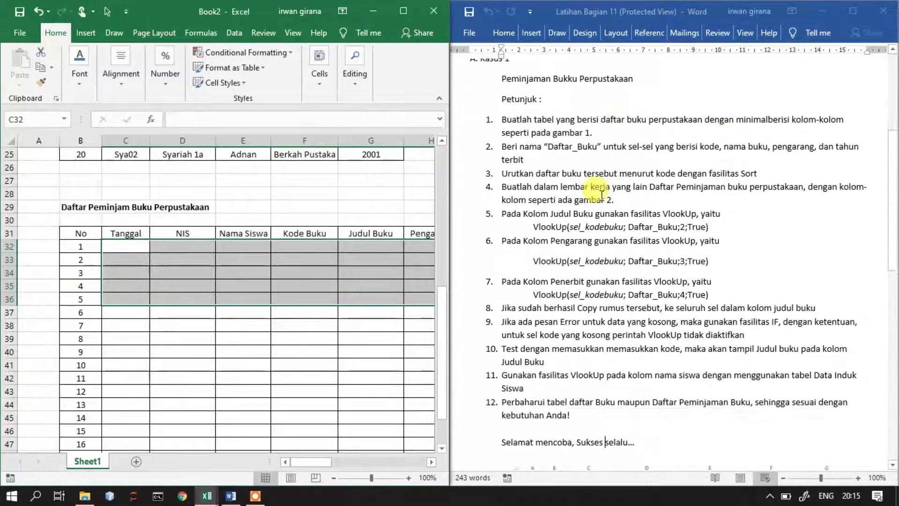
pyautogui.click(585, 174)
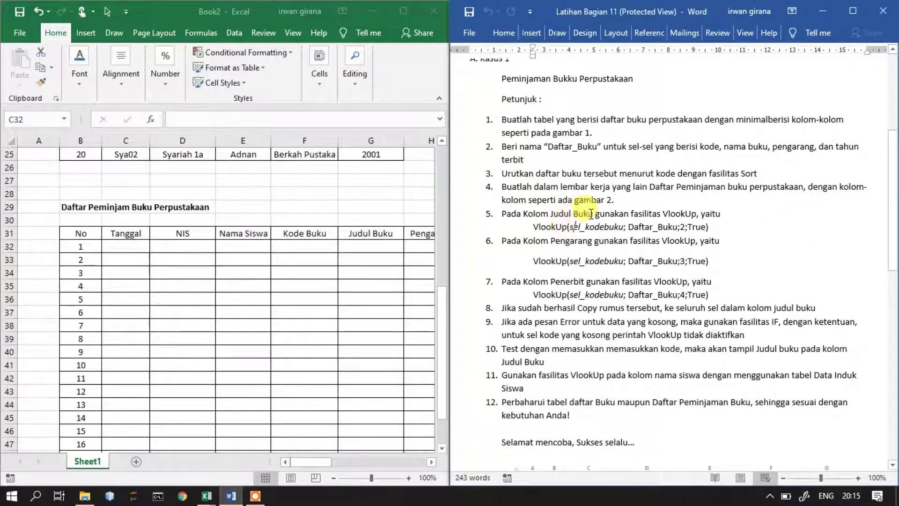
pyautogui.click(705, 227)
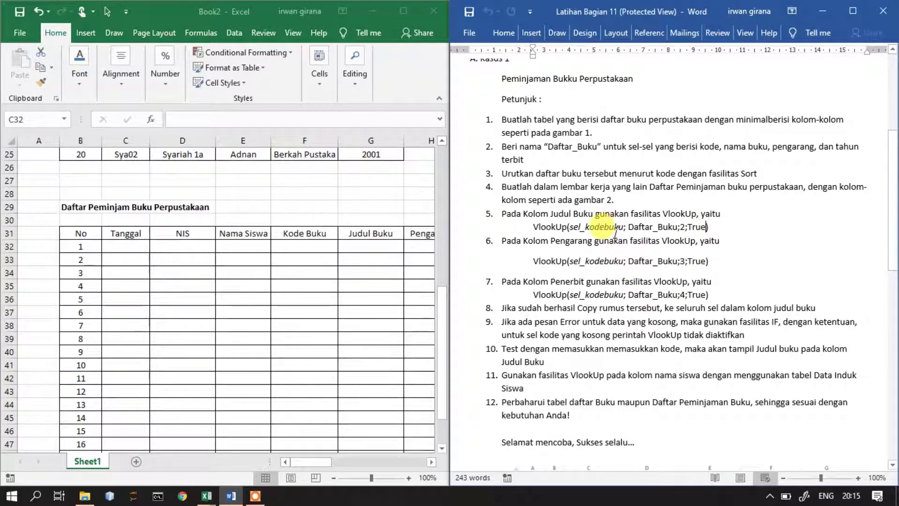
pyautogui.click(318, 464)
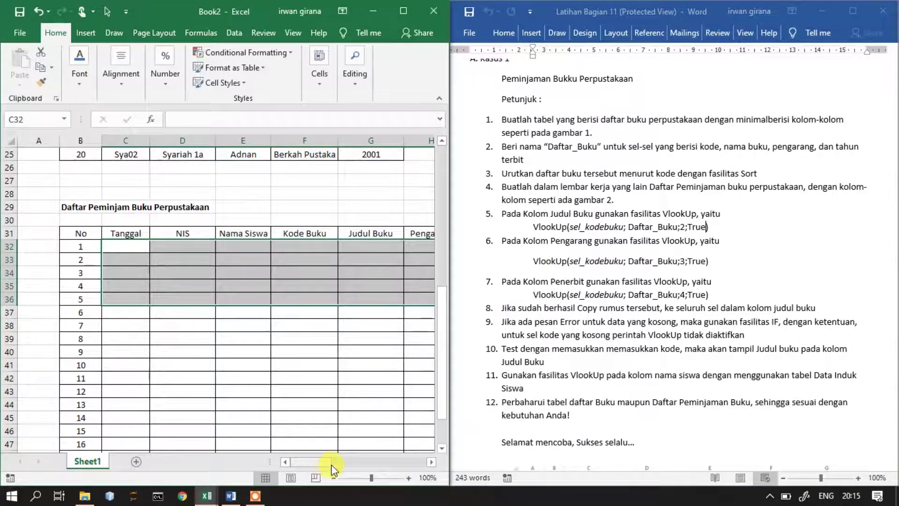
pyautogui.click(175, 378)
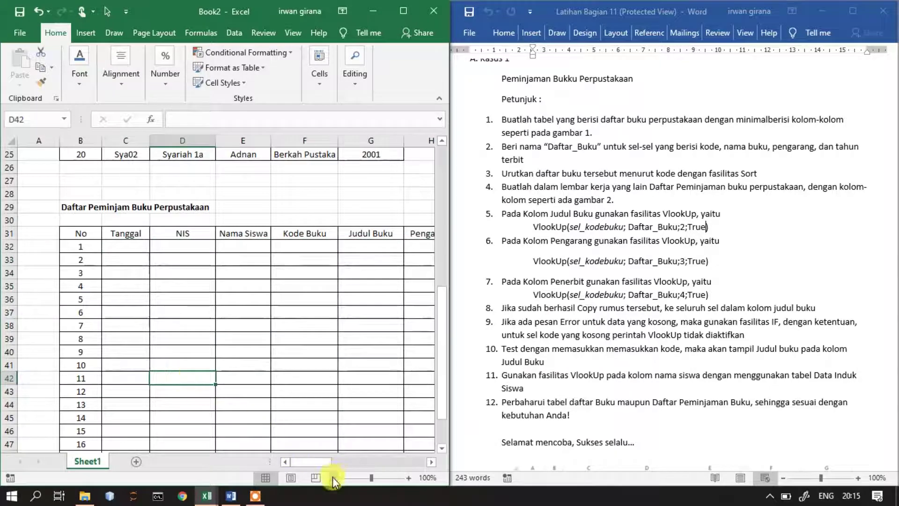
pyautogui.moveTo(326, 464); pyautogui.dragTo(323, 467)
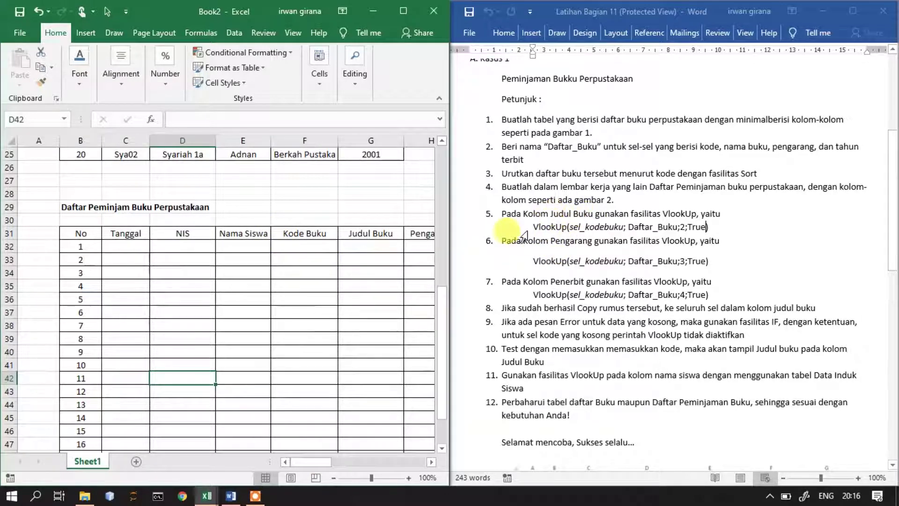
pyautogui.click(559, 216)
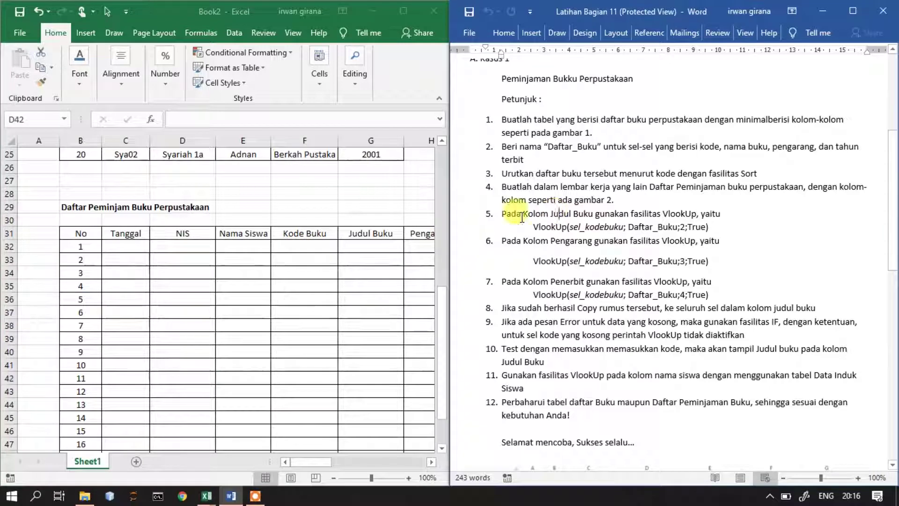
pyautogui.click(350, 244)
pyautogui.write('=')
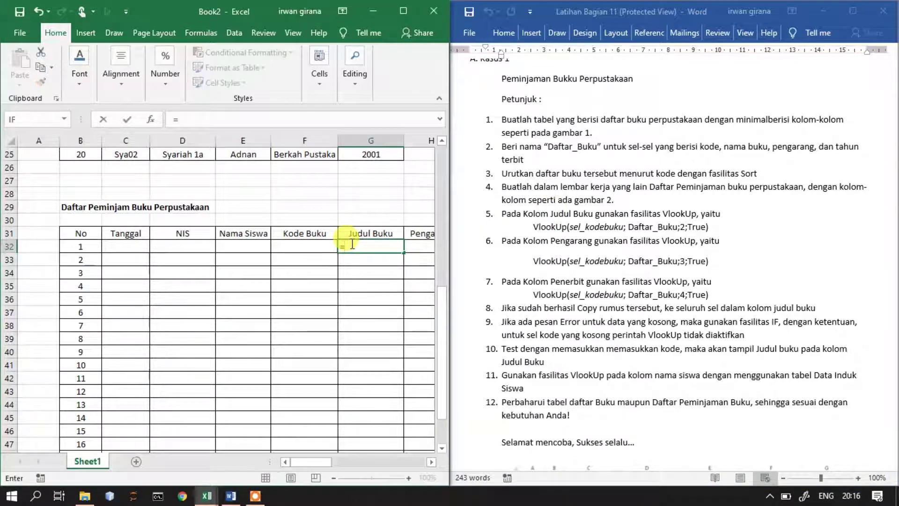
pyautogui.write('vlo')
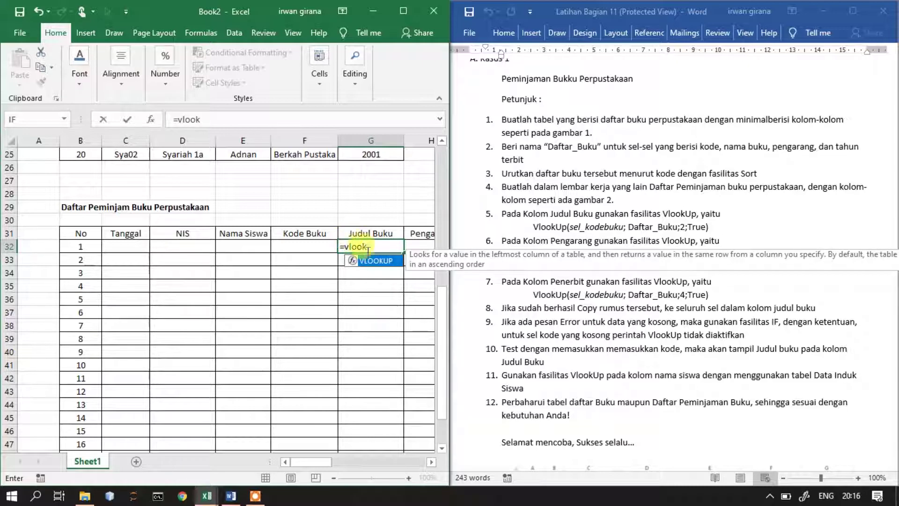
pyautogui.write('ok')
pyautogui.press('Tab')
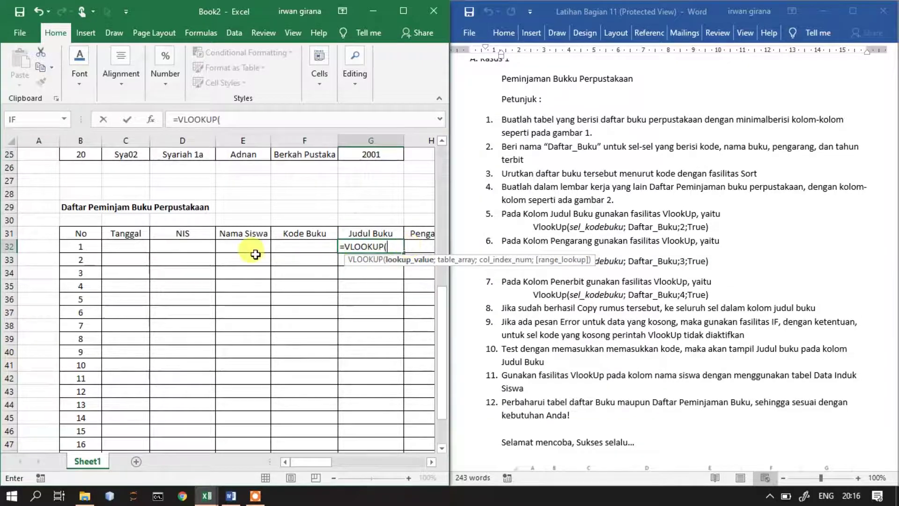
pyautogui.click(320, 249)
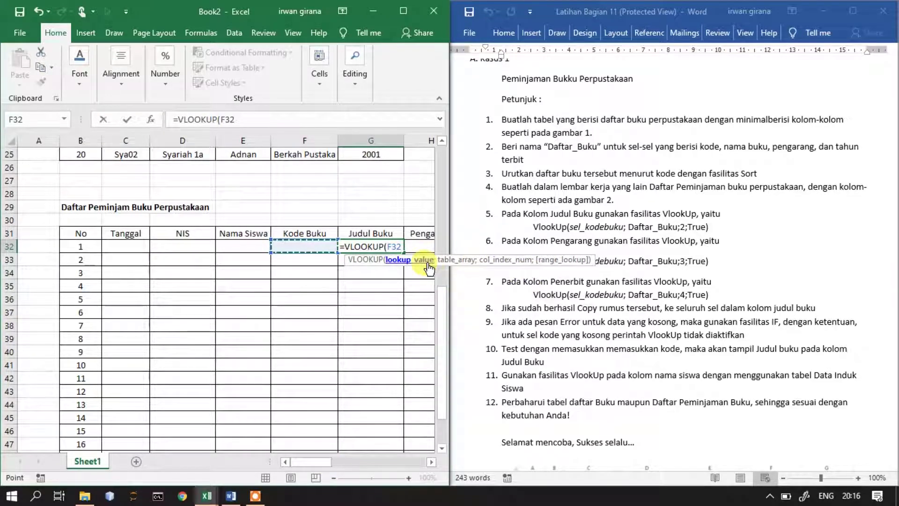
pyautogui.press('BackSpace')
pyautogui.press('BackSpace')
pyautogui.press('BackSpace')
pyautogui.press('BackSpace')
pyautogui.press('BackSpace')
pyautogui.press('BackSpace')
pyautogui.press('BackSpace')
pyautogui.press('BackSpace')
pyautogui.press('BackSpace')
pyautogui.press('BackSpace')
pyautogui.press('BackSpace')
pyautogui.press('BackSpace')
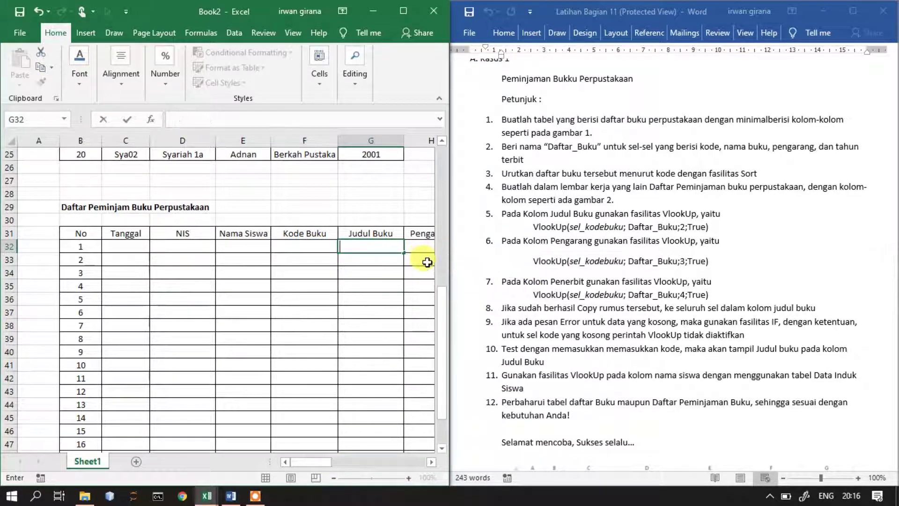
# Step: Name the book list data range C6:G25 daftar_buku
pyautogui.click(343, 192)
pyautogui.scroll(8, 347, 210)
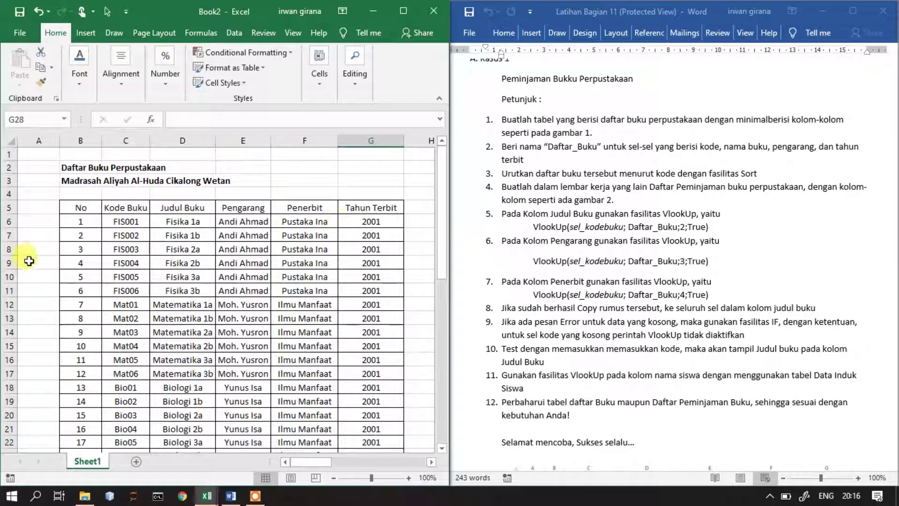
pyautogui.moveTo(131, 221); pyautogui.dragTo(387, 402)
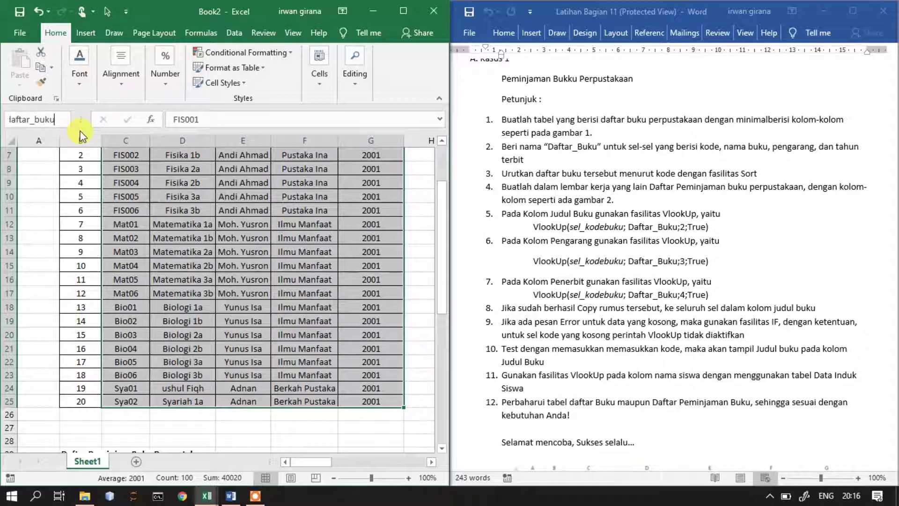
pyautogui.press('Return')
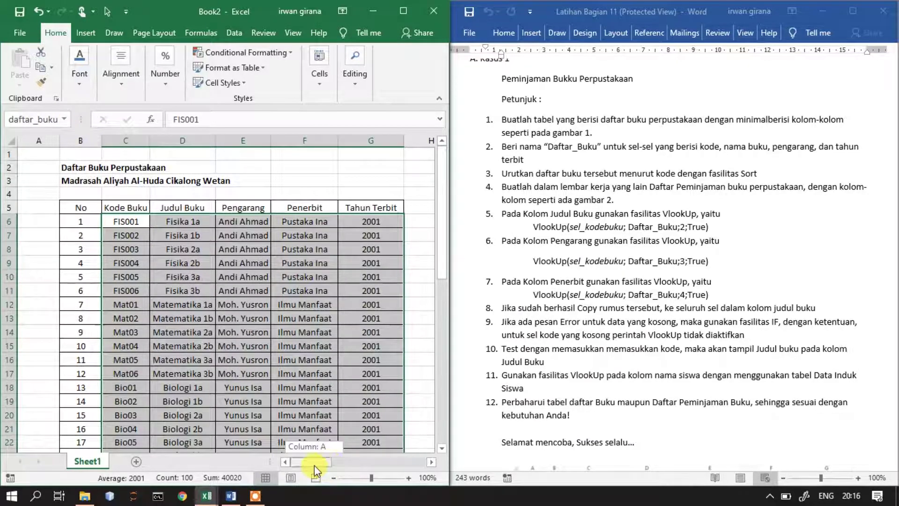
# Step: Name the student data rows of the Daftar Induk table, starting at N7 with the No. Induk column, daftar_induk
pyautogui.moveTo(314, 465); pyautogui.dragTo(379, 462)
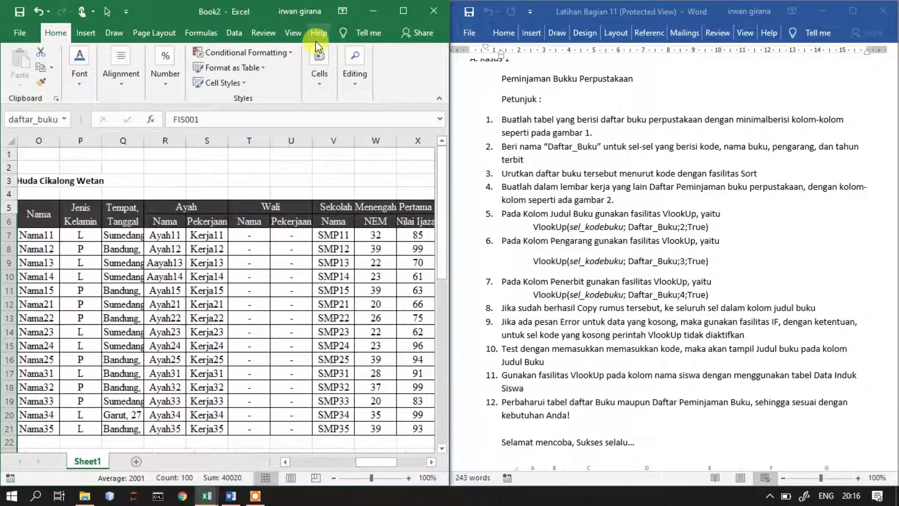
pyautogui.click(399, 11)
pyautogui.moveTo(706, 462); pyautogui.dragTo(688, 463)
pyautogui.moveTo(120, 239); pyautogui.dragTo(735, 427)
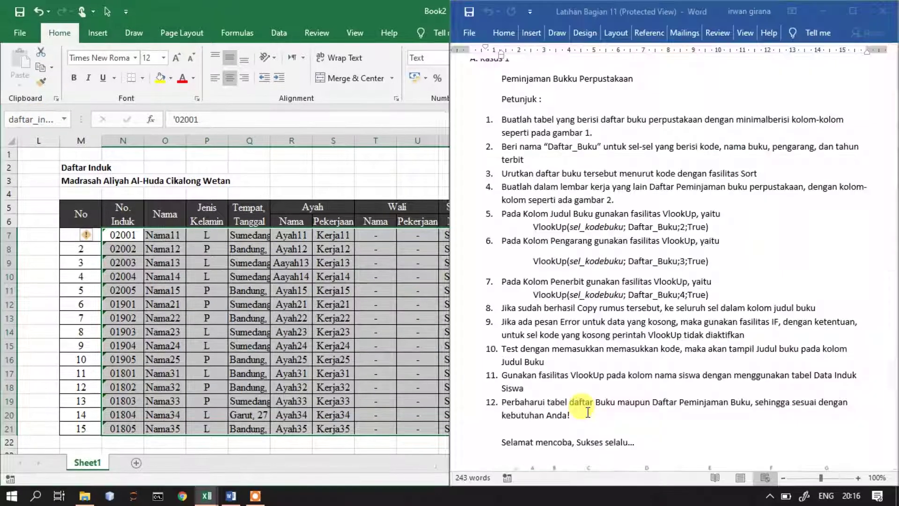
# Step: Start a VLOOKUP formula in Judul Buku cell G32 of the borrower table with F32 as the lookup value
pyautogui.scroll(-3, 351, 402)
pyautogui.moveTo(360, 470); pyautogui.dragTo(291, 472)
pyautogui.scroll(-5, 297, 387)
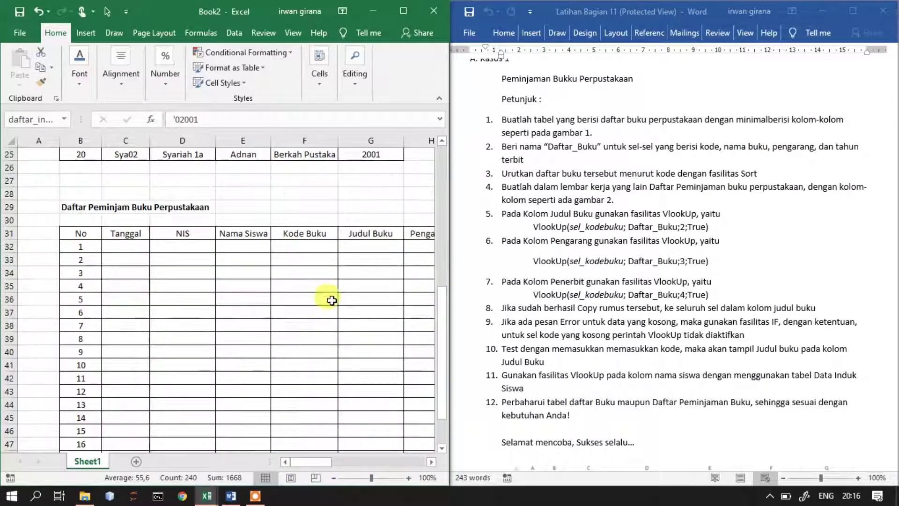
pyautogui.click(361, 248)
pyautogui.write('=v')
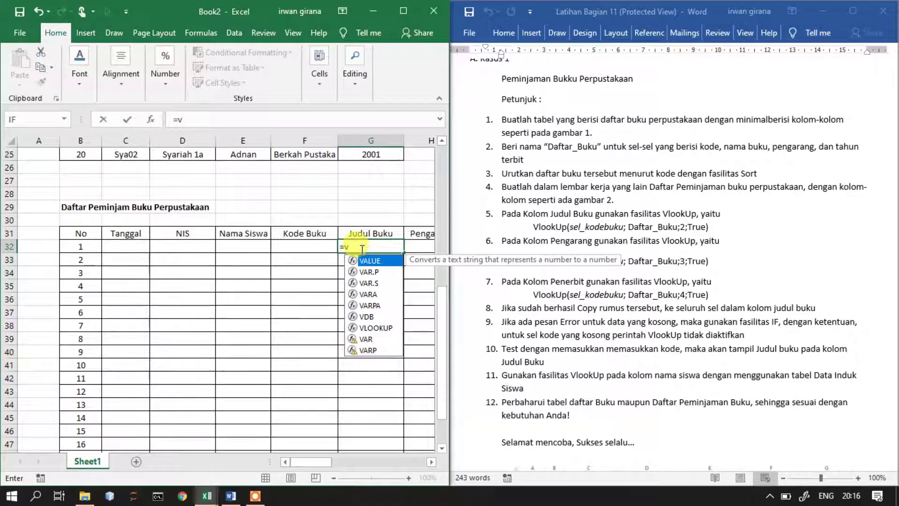
pyautogui.write('l')
pyautogui.doubleClick(373, 261)
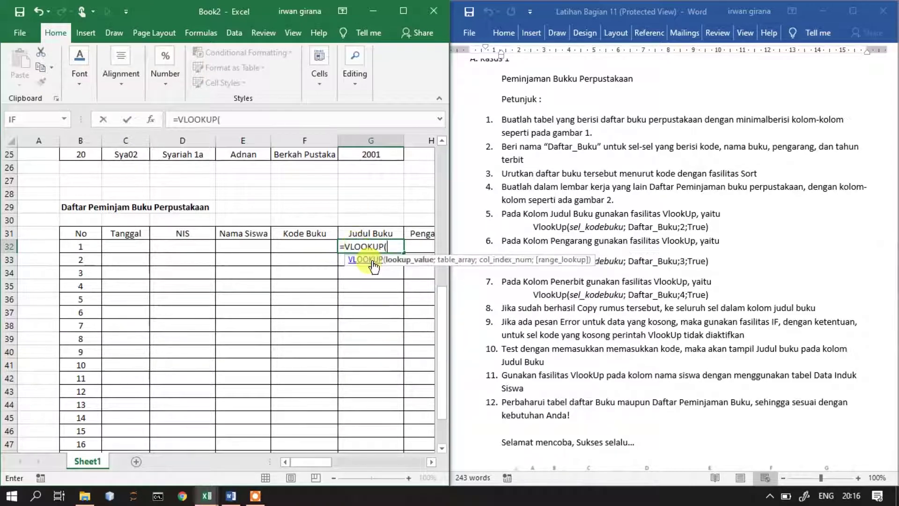
pyautogui.click(304, 246)
pyautogui.write(';')
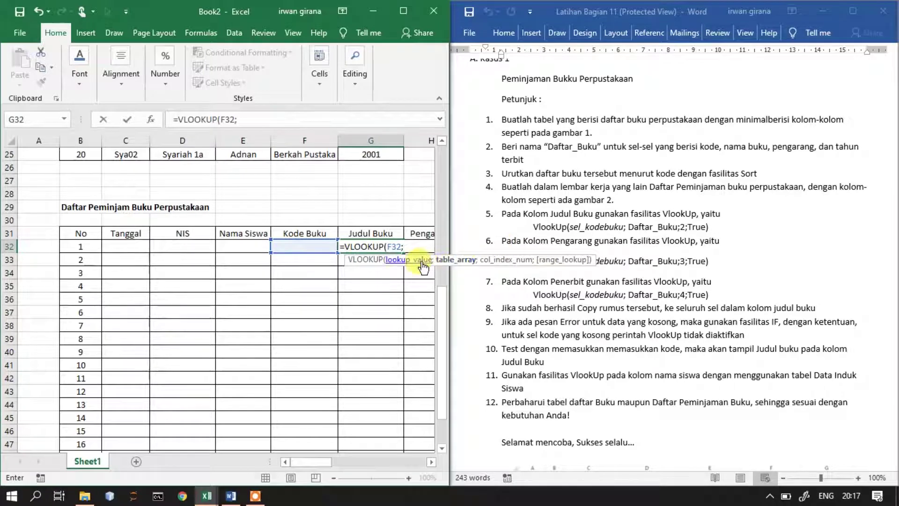
# Step: Complete the VLOOKUP formula in Judul Buku cell G32 with daftar_buku as the table array, column index 2 and FALSE
pyautogui.write('daf')
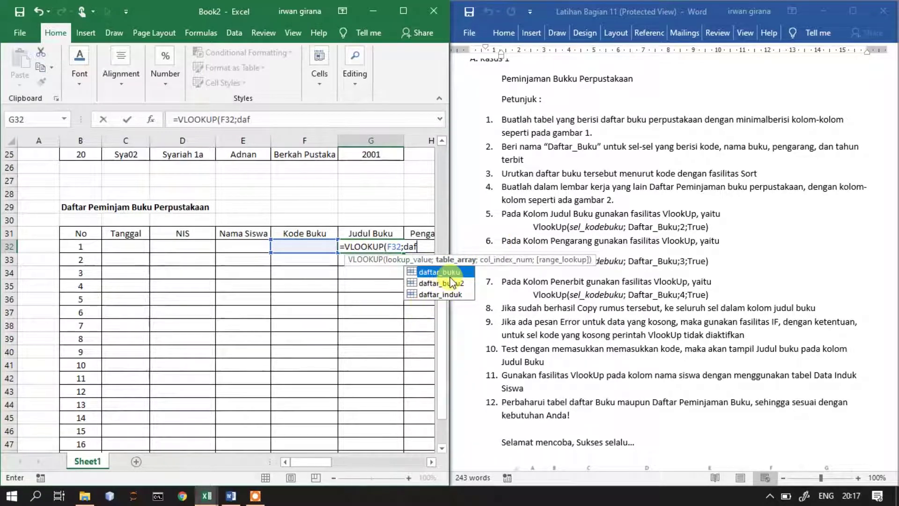
pyautogui.write('tar_buku')
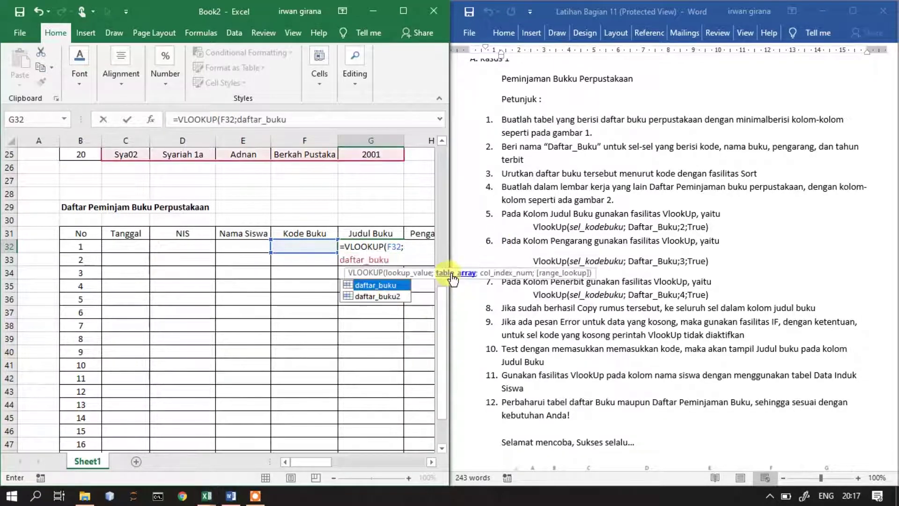
pyautogui.click(393, 259)
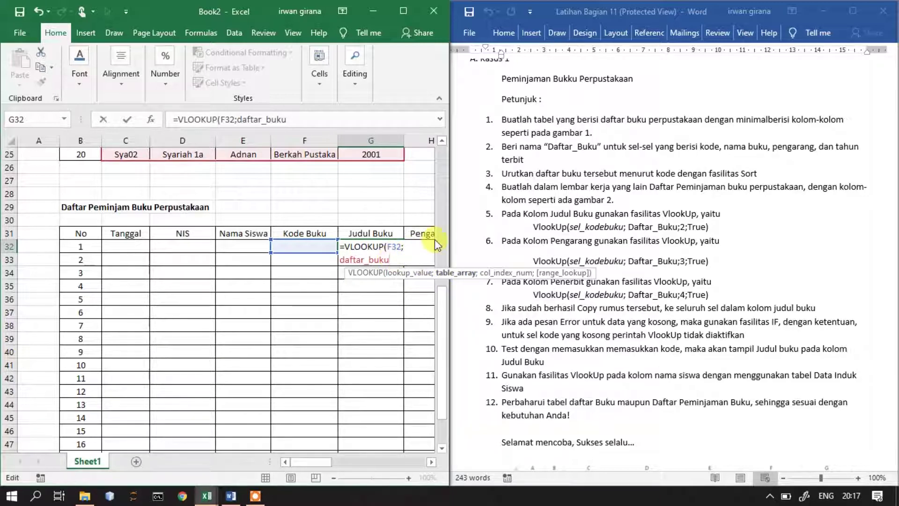
pyautogui.write(';')
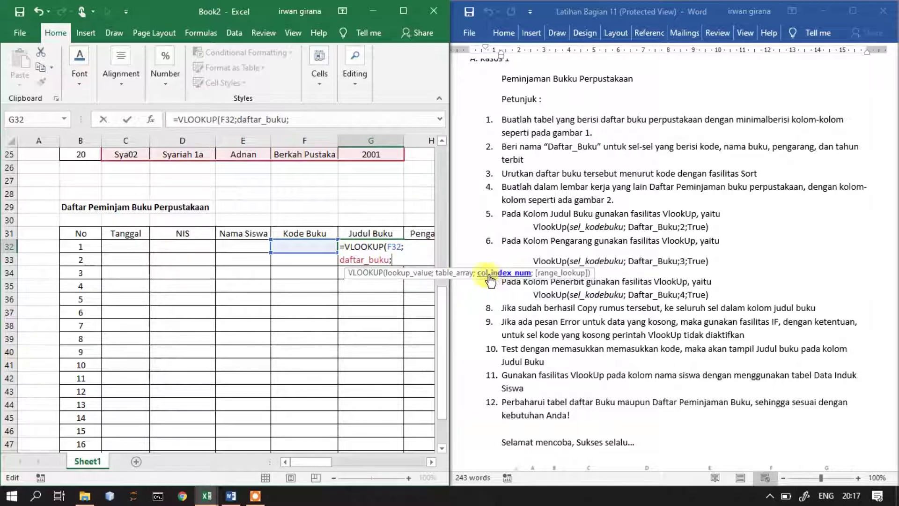
pyautogui.scroll(2, 299, 231)
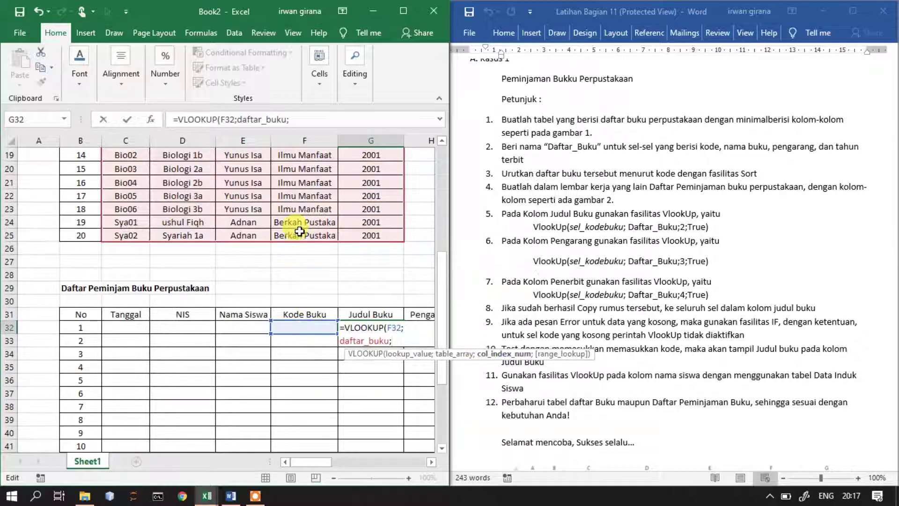
pyautogui.scroll(6, 270, 266)
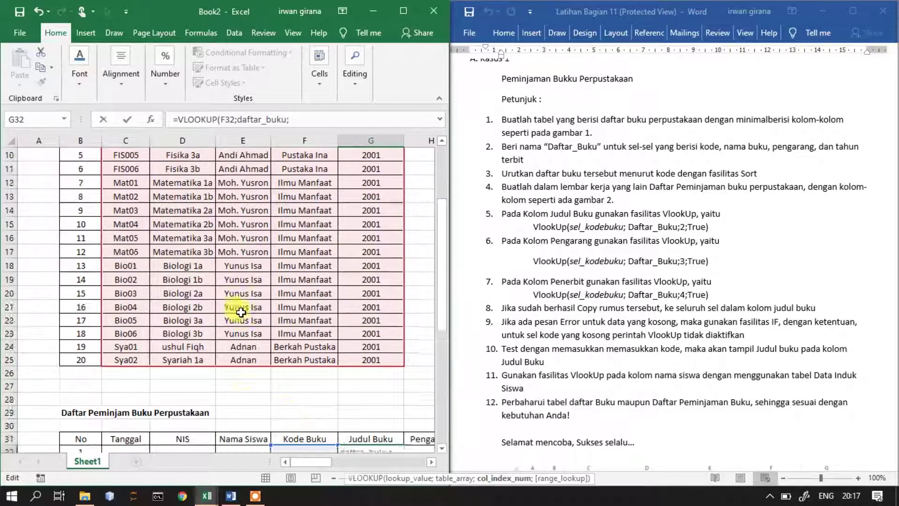
pyautogui.scroll(-9, 244, 281)
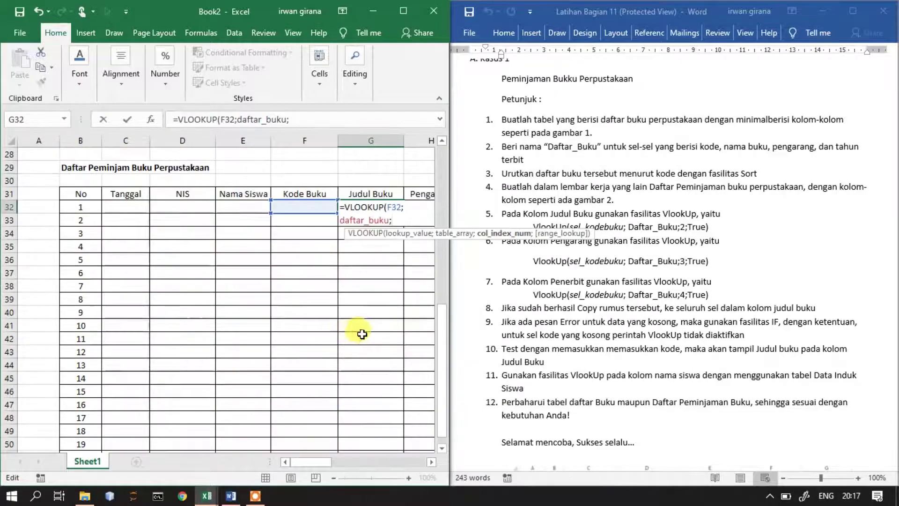
pyautogui.write('2;')
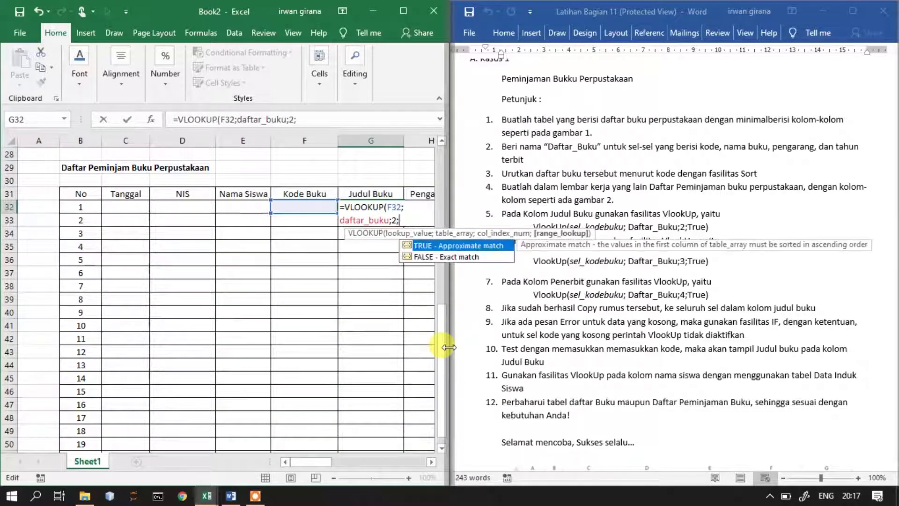
pyautogui.write('false)')
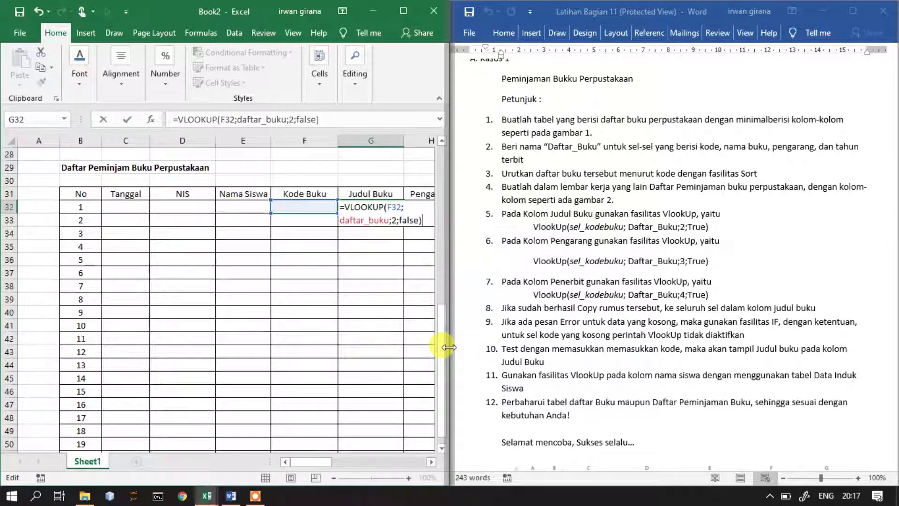
pyautogui.press('Return')
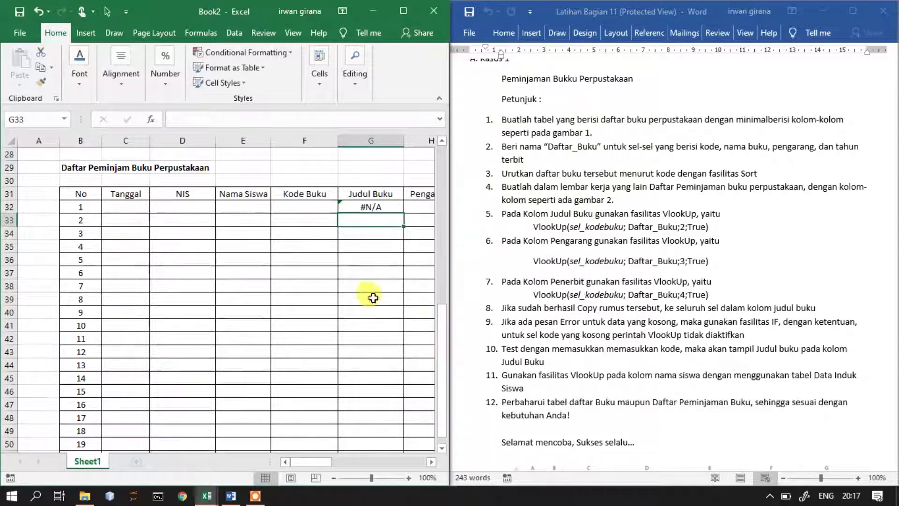
pyautogui.click(371, 206)
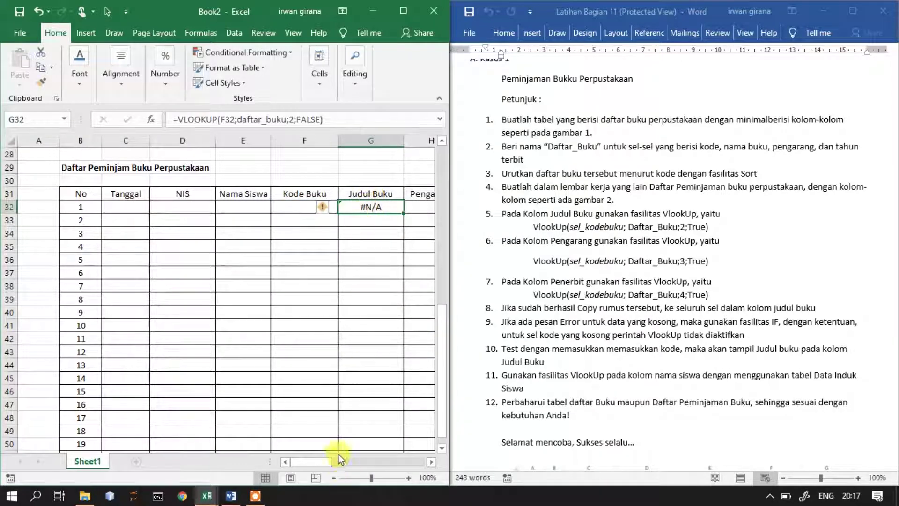
# Step: Start a VLOOKUP formula in Pengarang cell H32 of the borrower table with F32 as the lookup value
pyautogui.moveTo(322, 461)
pyautogui.mouseDown()
pyautogui.moveTo(351, 461)
pyautogui.moveTo(321, 462)
pyautogui.mouseUp()
pyautogui.click(122, 206)
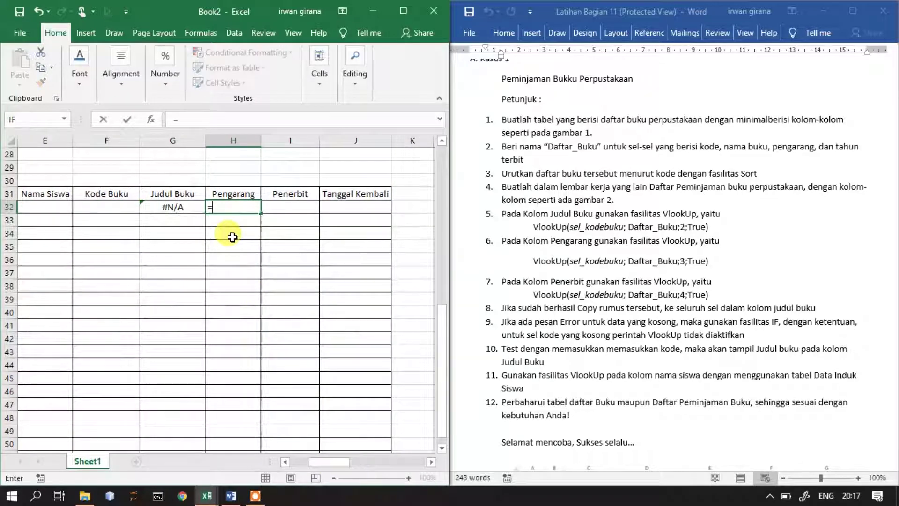
pyautogui.write('=vl')
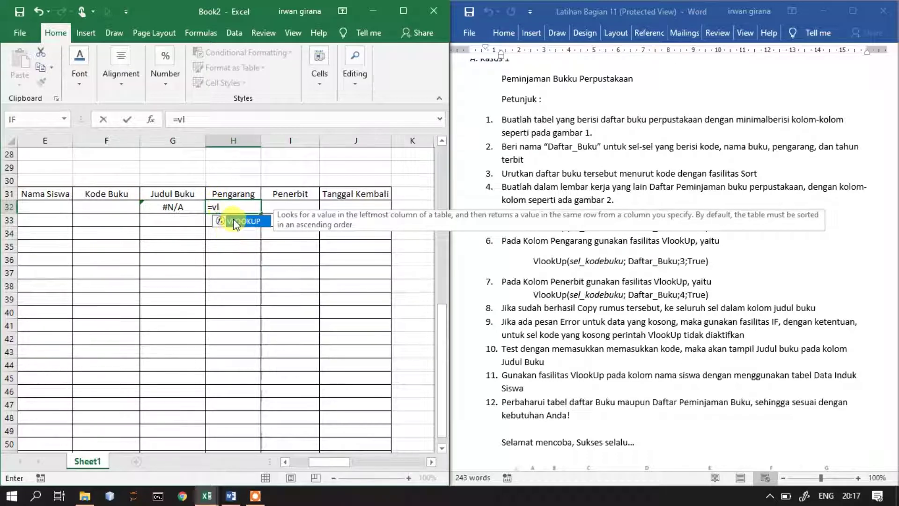
pyautogui.doubleClick(238, 221)
pyautogui.click(104, 207)
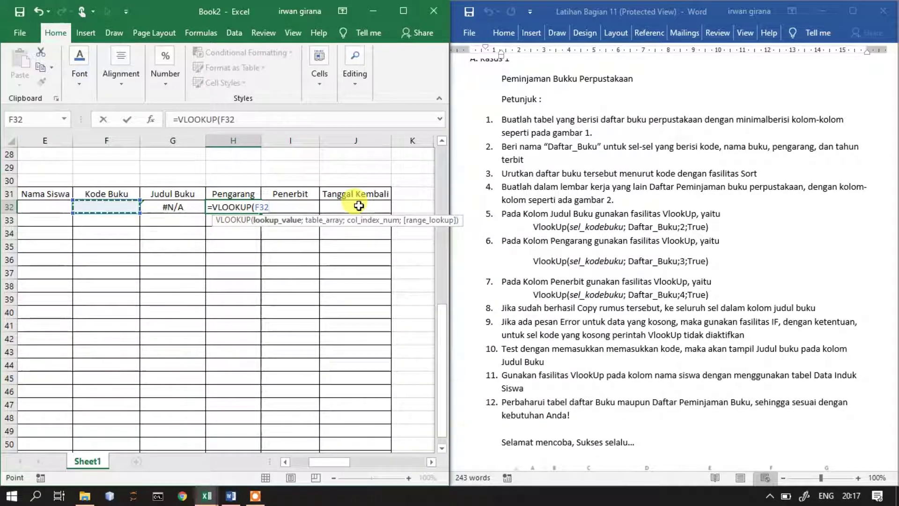
pyautogui.write(';')
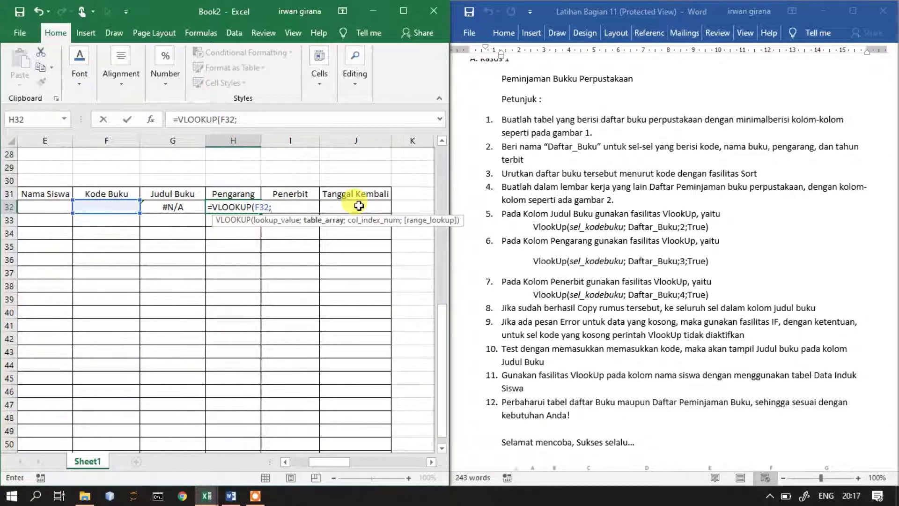
# Step: Complete the VLOOKUP formula in Pengarang cell H32 with daftar_buku as the table array, column index 3 and FALSE
pyautogui.write('daf')
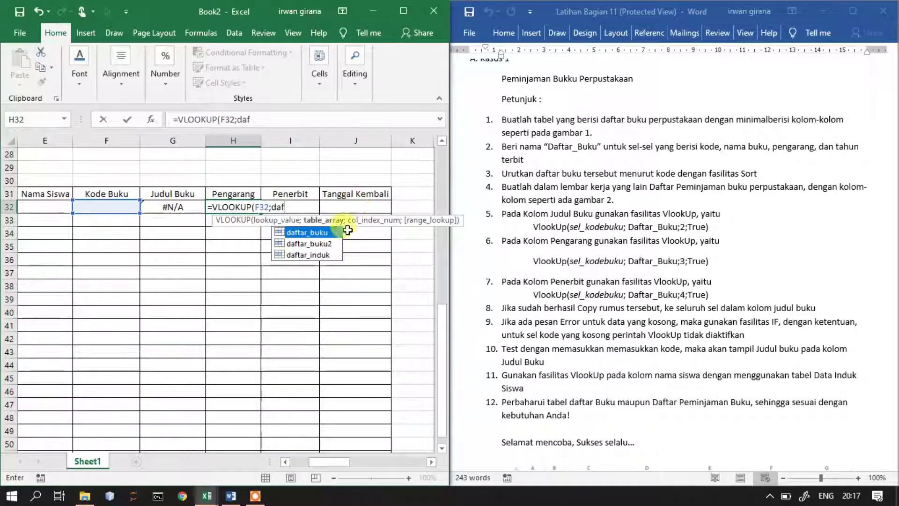
pyautogui.write('tar_buku;')
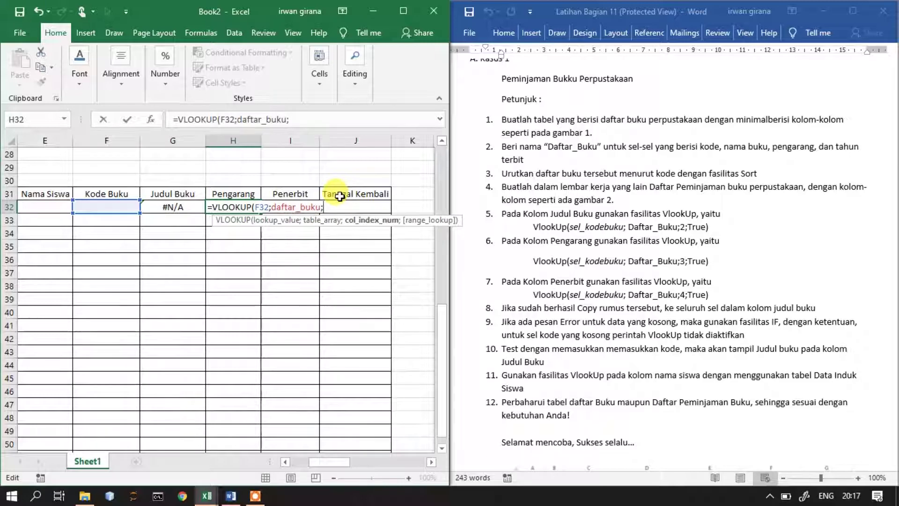
pyautogui.write('3')
pyautogui.scroll(9, 333, 201)
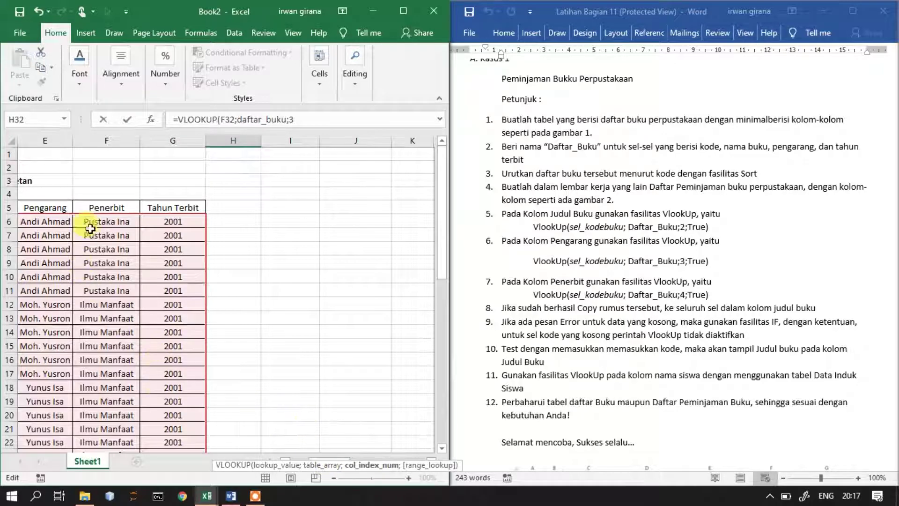
pyautogui.scroll(-8, 161, 256)
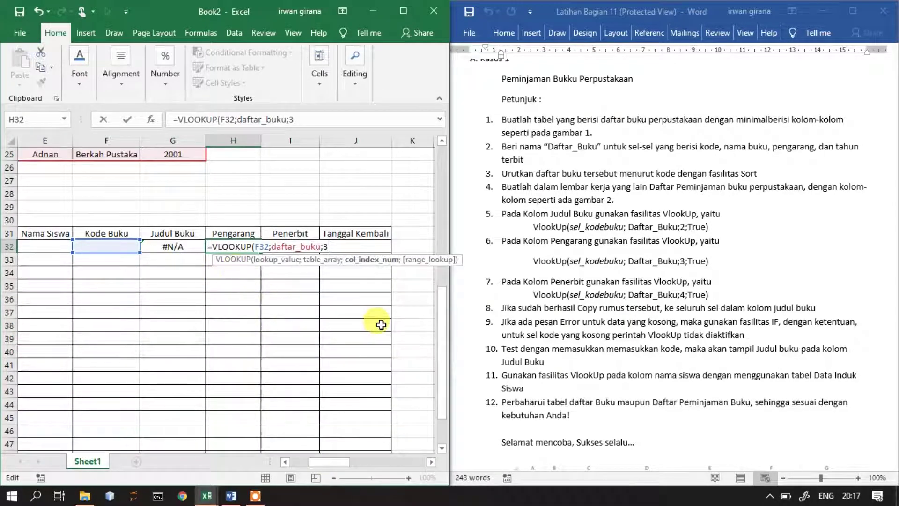
pyautogui.write(';false')
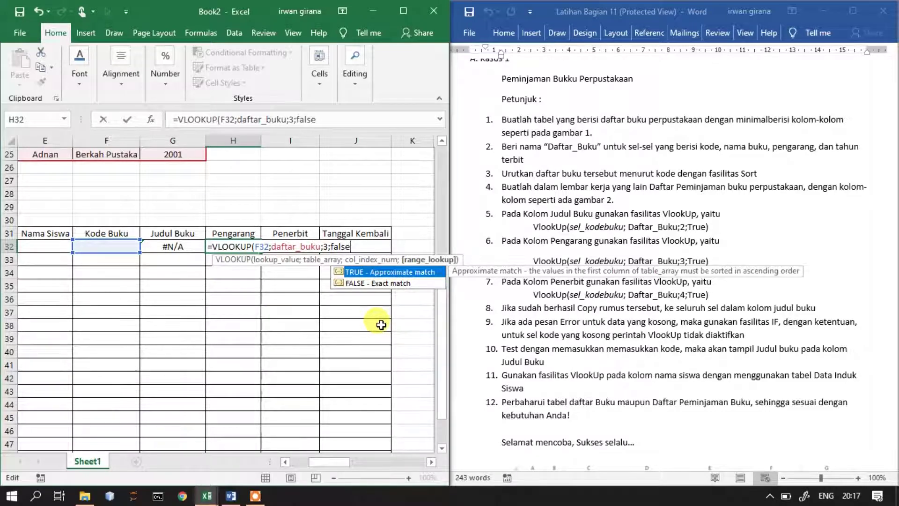
pyautogui.write(')')
pyautogui.press('Return')
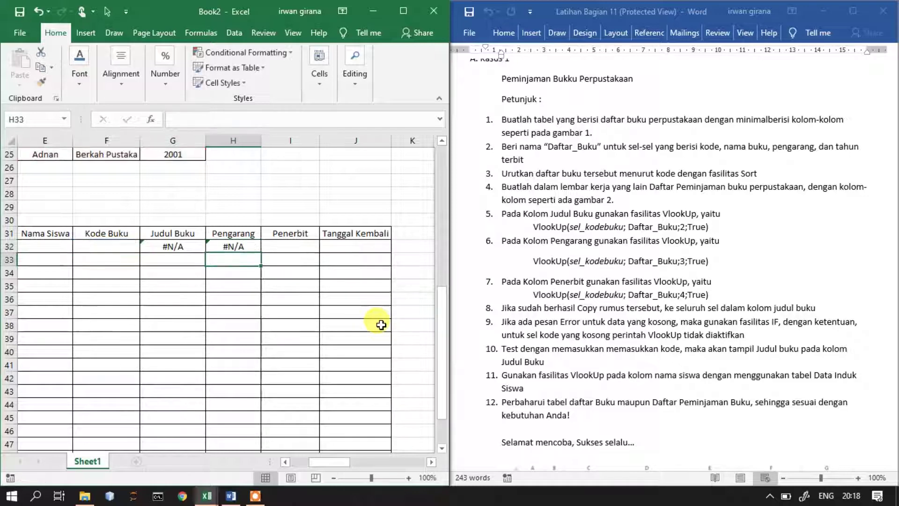
# Step: Check the column order of the book list and copy the full formula text from Pengarang cell H32
pyautogui.moveTo(335, 463); pyautogui.dragTo(317, 462)
pyautogui.scroll(4, 305, 331)
pyautogui.scroll(3, 305, 332)
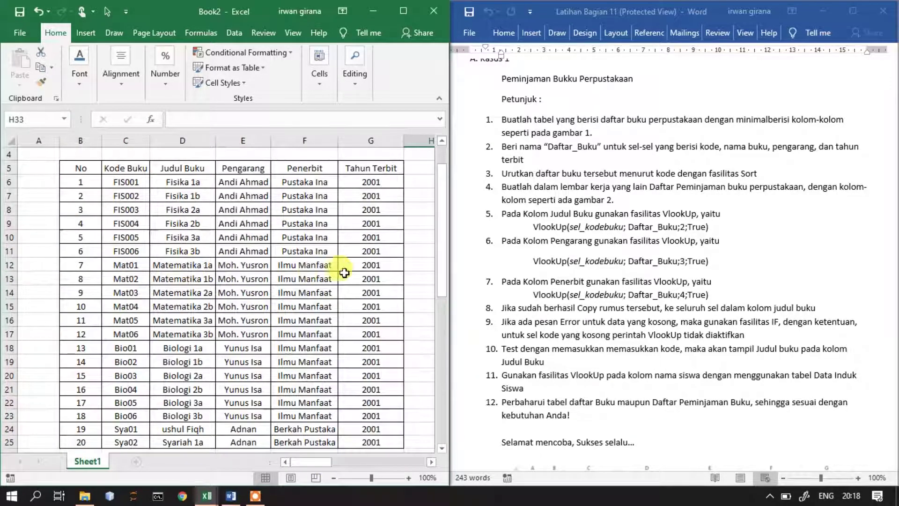
pyautogui.moveTo(329, 461); pyautogui.dragTo(335, 461)
pyautogui.scroll(-8, 312, 375)
pyautogui.click(340, 207)
pyautogui.click(220, 119)
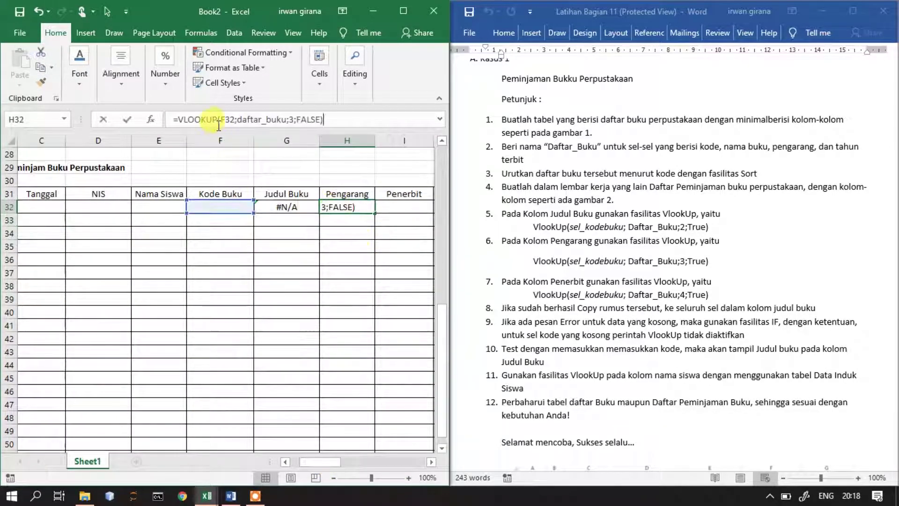
pyautogui.hotkey('ctrl', 'a')
pyautogui.hotkey('ctrl', 'c')
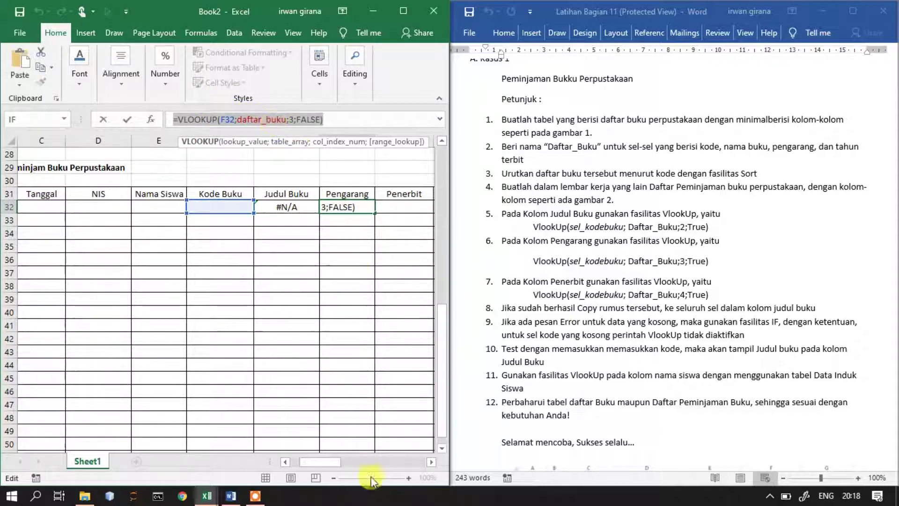
pyautogui.write('=')
pyautogui.click(407, 207)
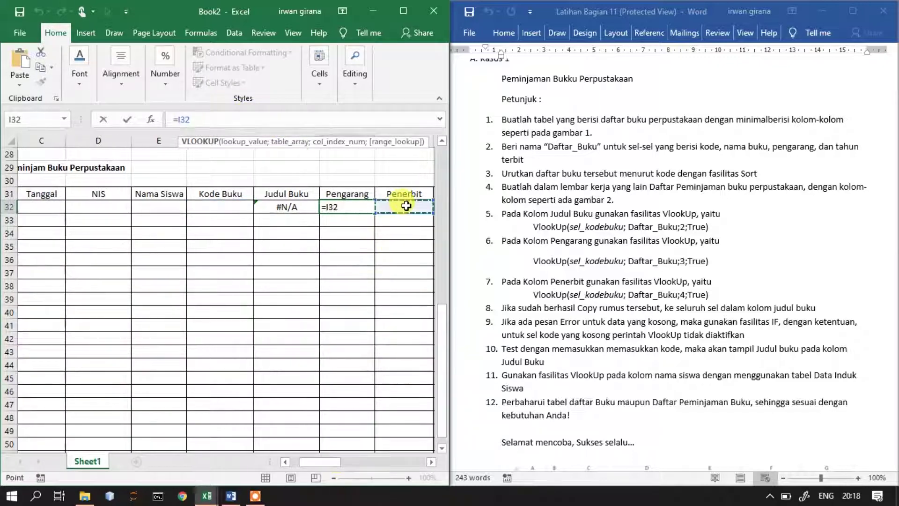
pyautogui.hotkey('ctrl', 'z')
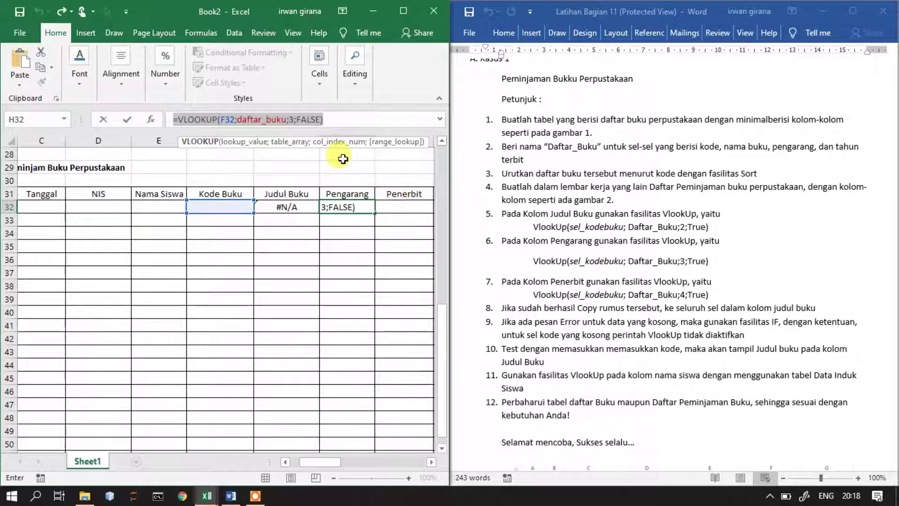
pyautogui.press('Escape')
pyautogui.press('Escape')
# Step: Enter the copied VLOOKUP formula in Penerbit cell I32 of the borrower table and maximize the workbook window
pyautogui.click(392, 210)
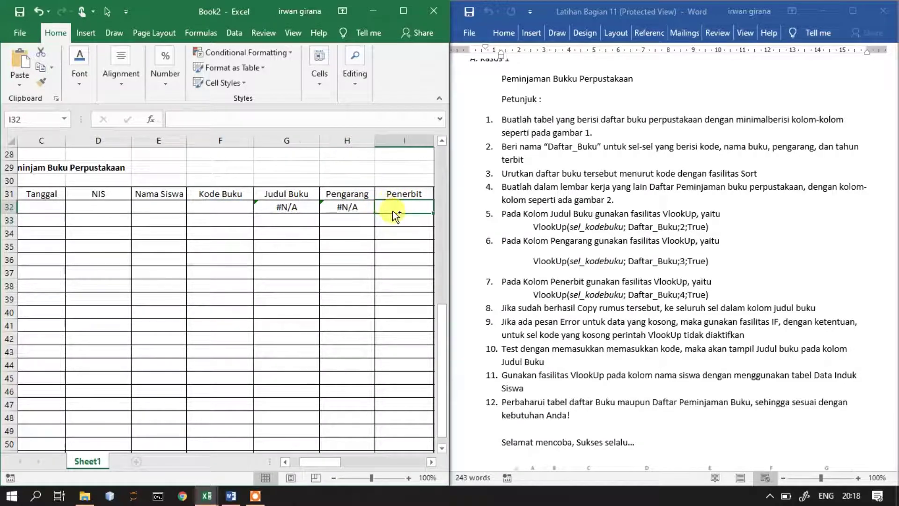
pyautogui.hotkey('ctrl', 'v')
pyautogui.click(291, 120)
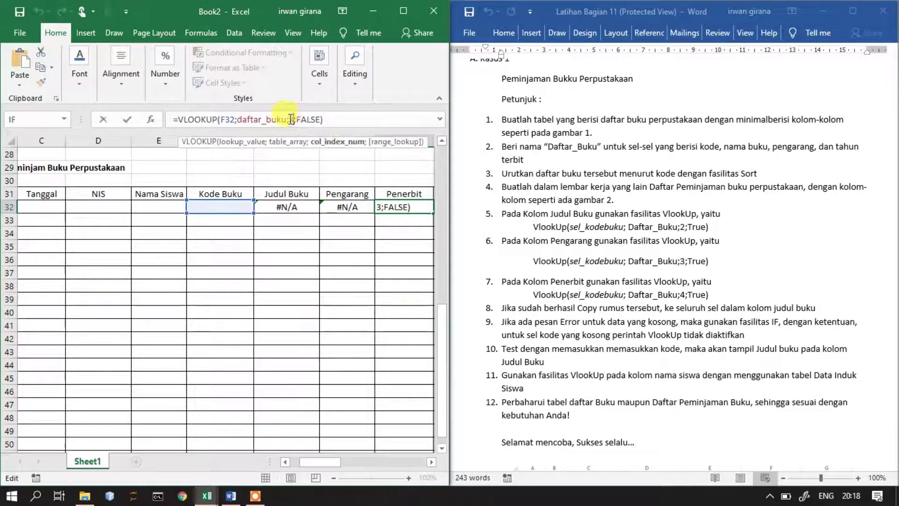
pyautogui.press('Return')
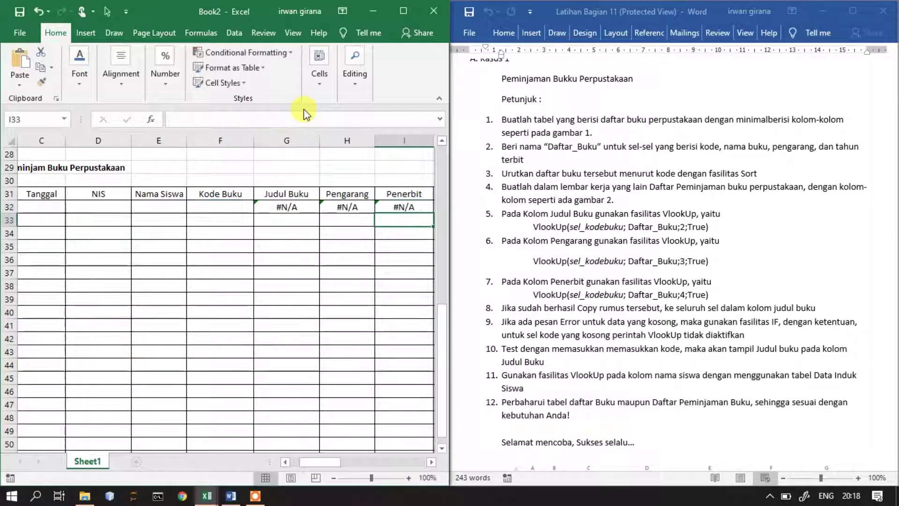
pyautogui.click(399, 18)
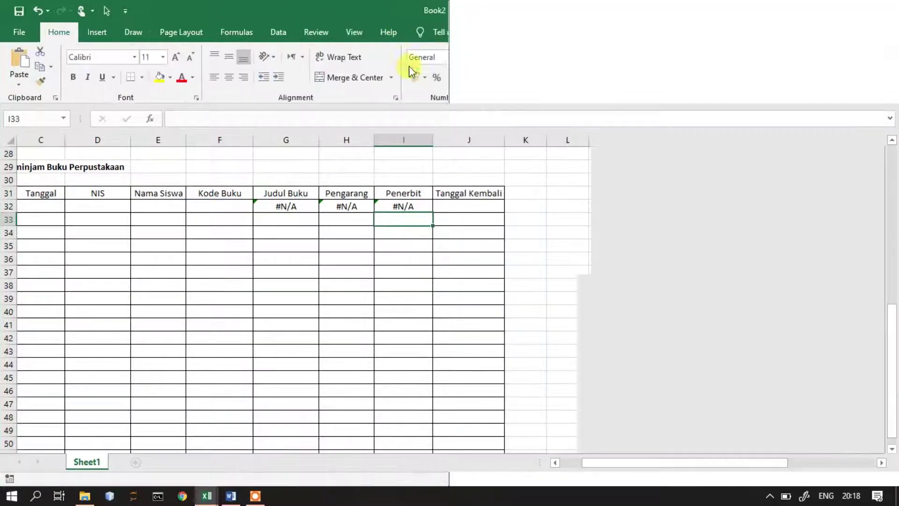
pyautogui.click(75, 207)
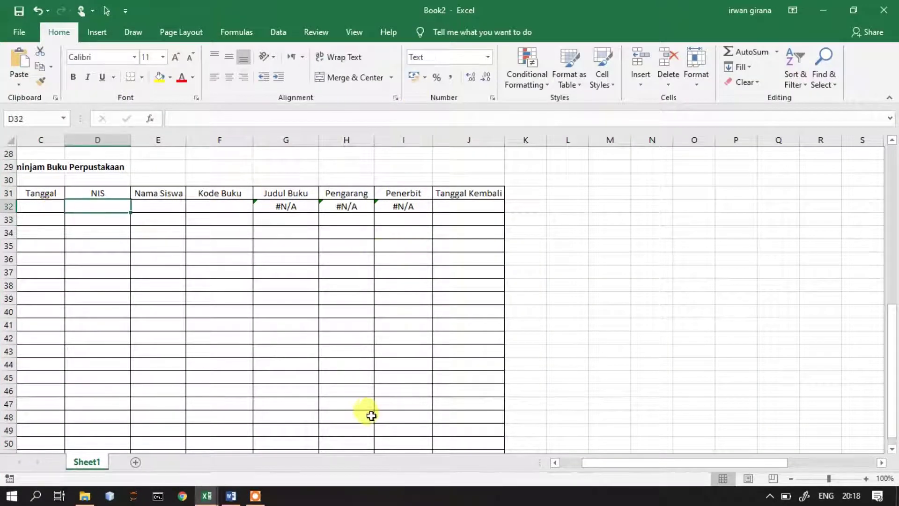
pyautogui.write('=')
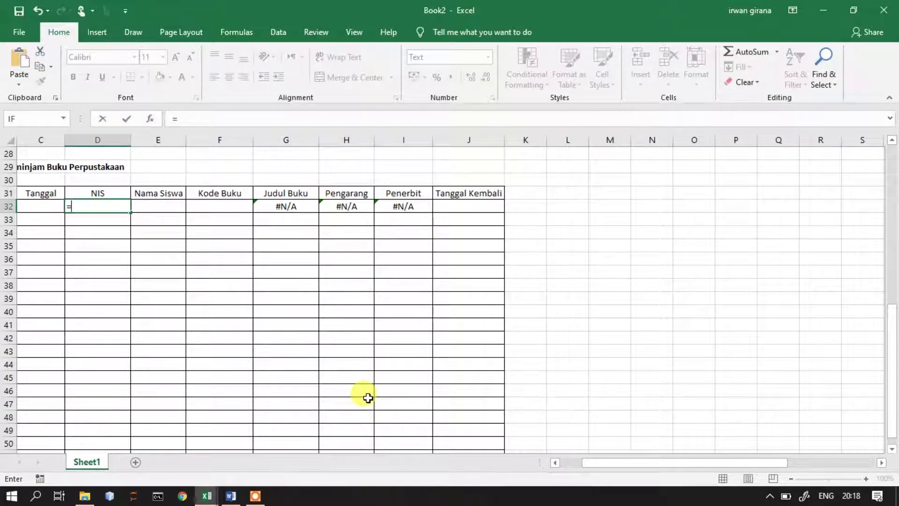
pyautogui.write('vlo')
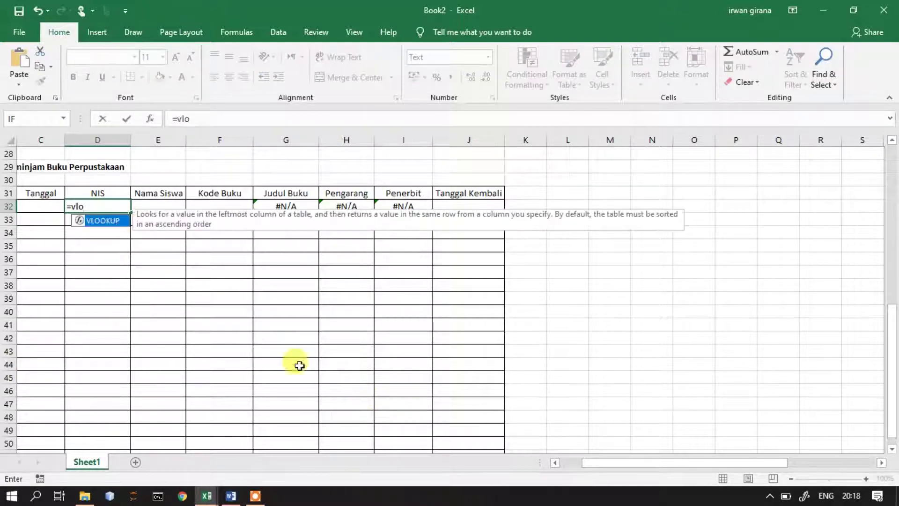
pyautogui.press('BackSpace')
pyautogui.press('BackSpace')
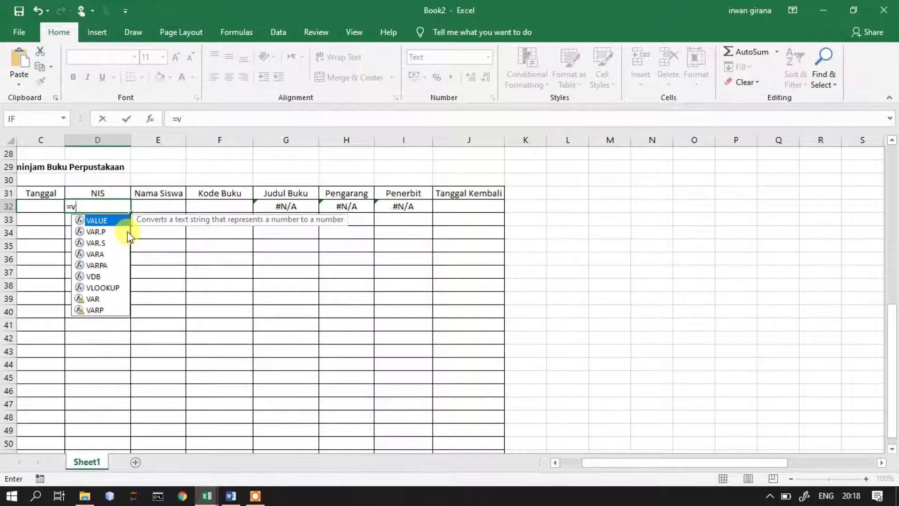
pyautogui.press('Escape')
# Step: Start a VLOOKUP formula in Nama Siswa cell E32 with D32 as the lookup value and daftar_induk as the table array
pyautogui.click(161, 209)
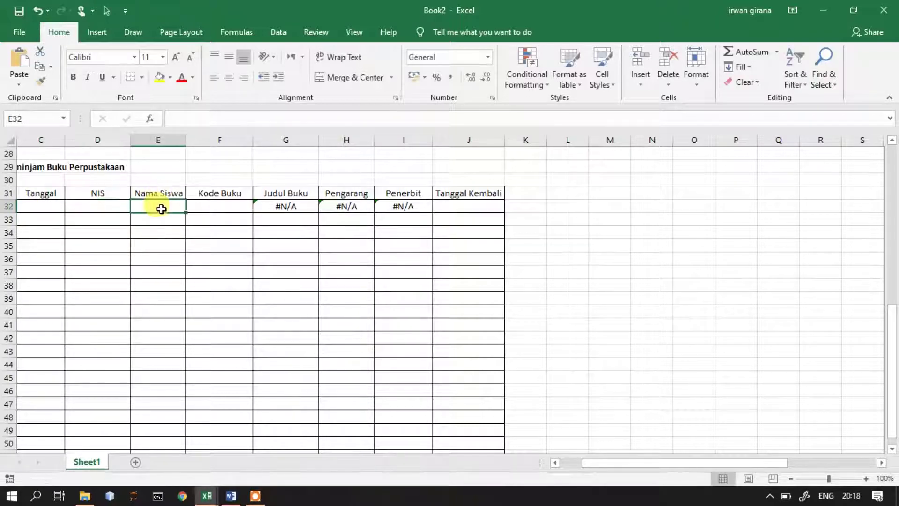
pyautogui.write('=vl')
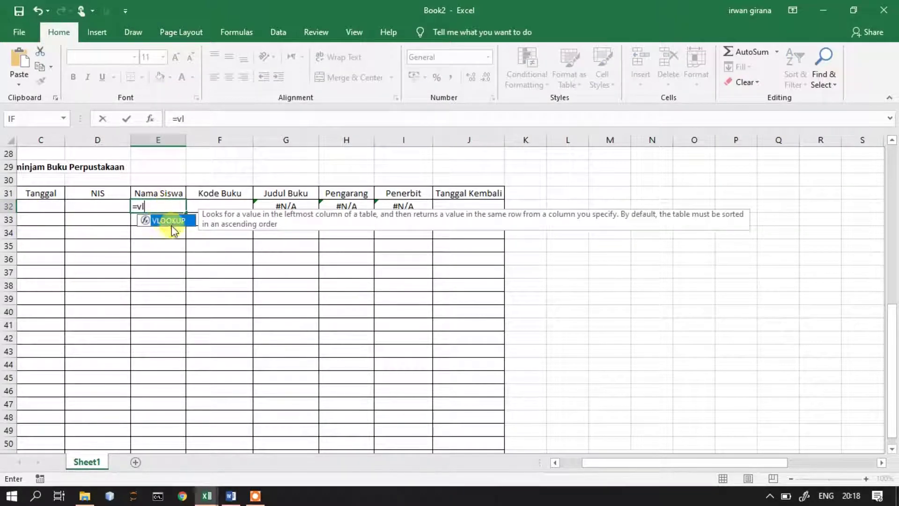
pyautogui.doubleClick(171, 223)
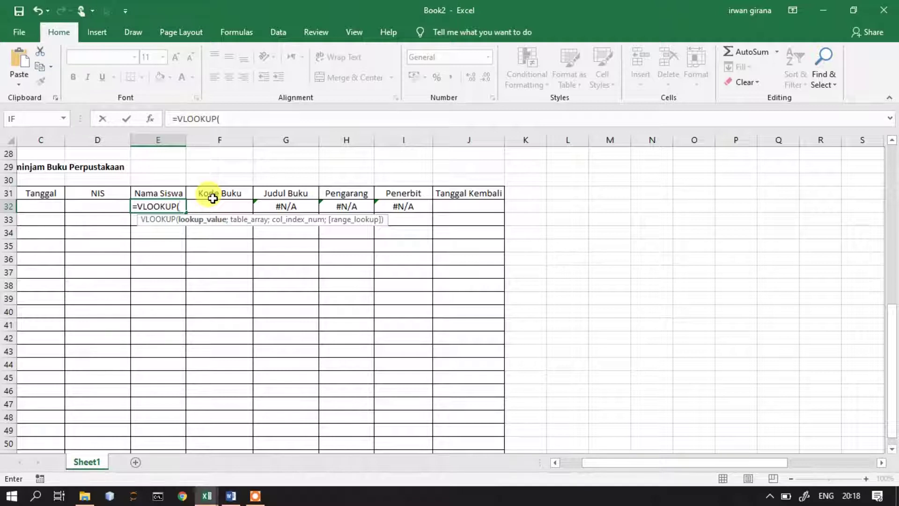
pyautogui.click(114, 208)
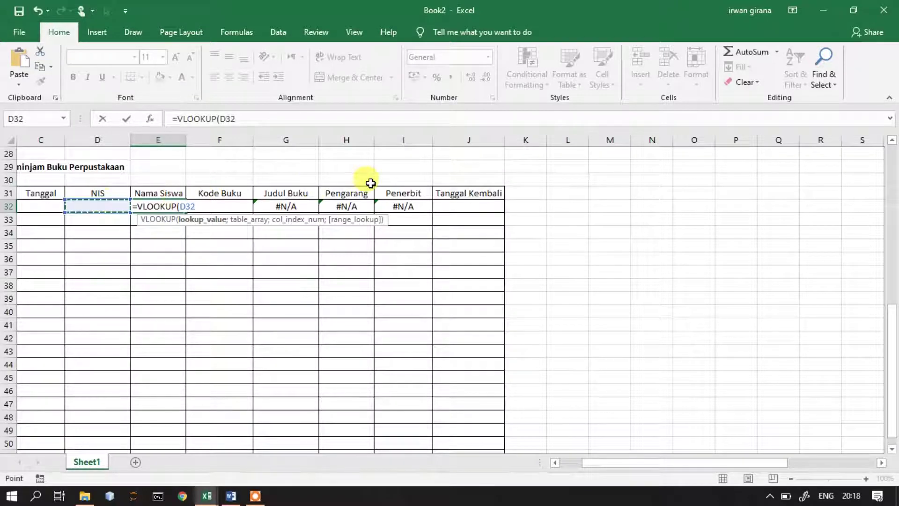
pyautogui.write(';daf')
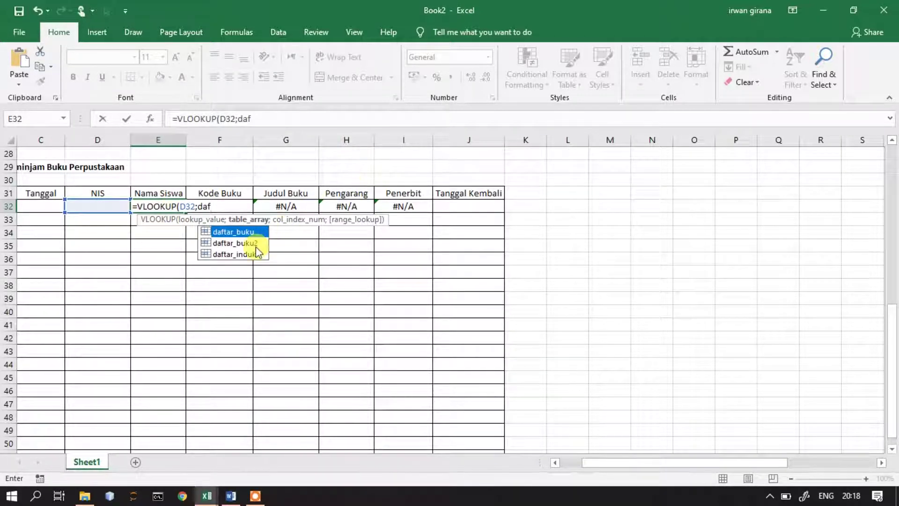
pyautogui.doubleClick(251, 256)
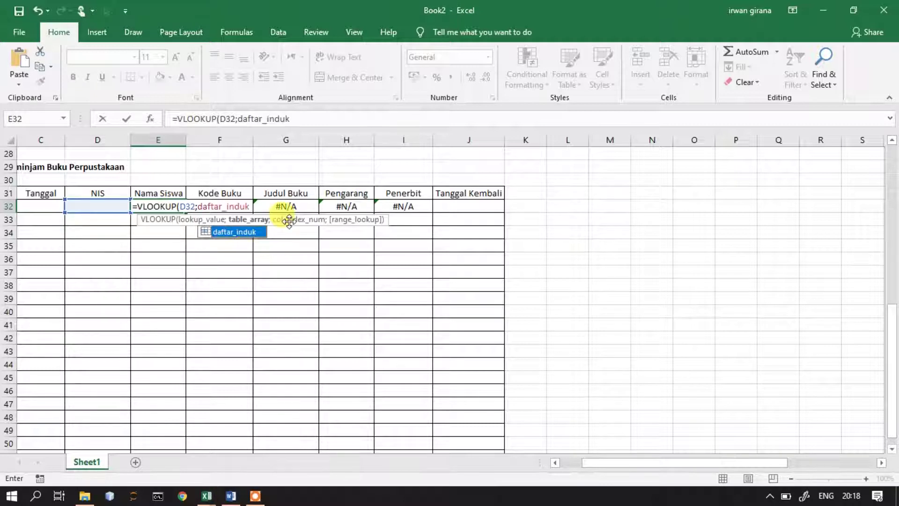
pyautogui.click(247, 206)
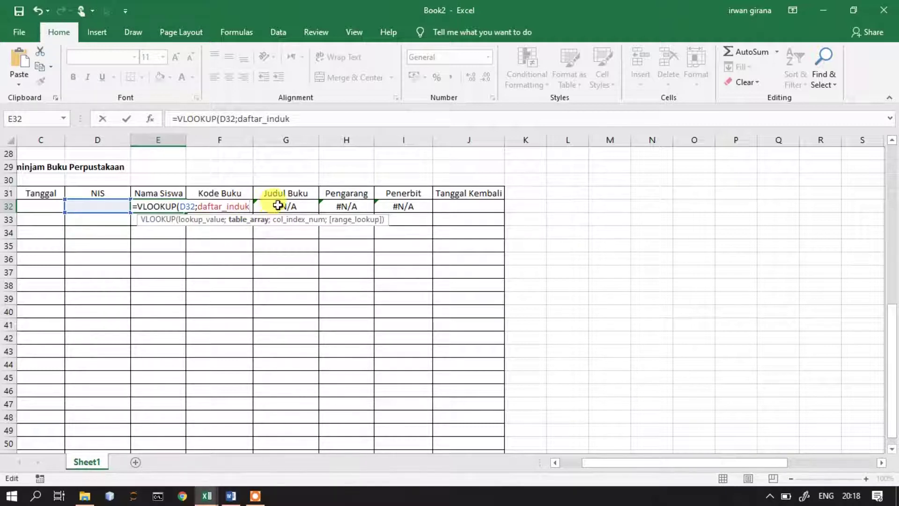
pyautogui.write(';')
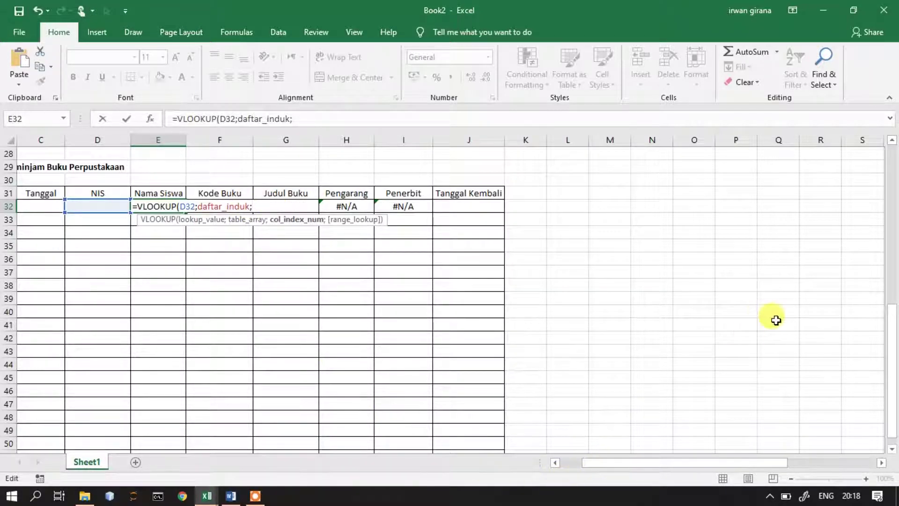
# Step: Check the column order of Daftar Induk and complete the Nama Siswa formula with column index 2 and FALSE
pyautogui.scroll(9, 880, 304)
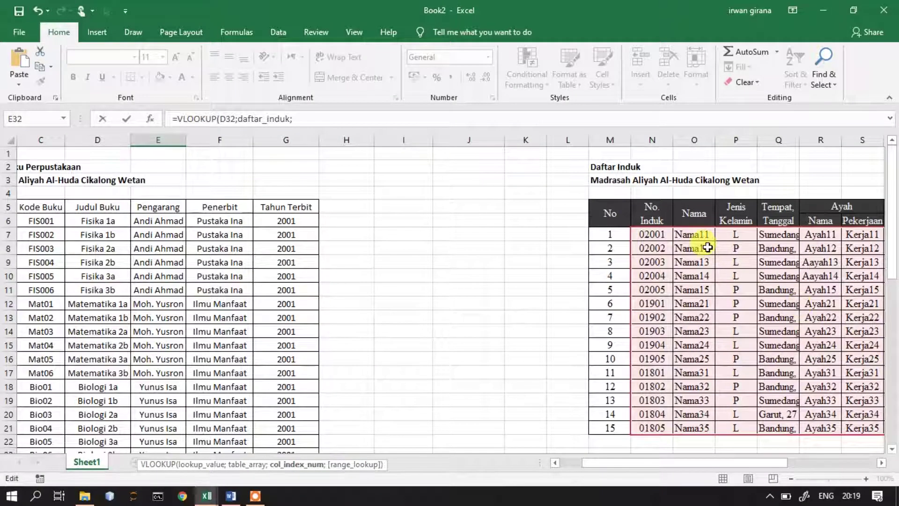
pyautogui.scroll(-1, 707, 247)
pyautogui.scroll(-1, 707, 247)
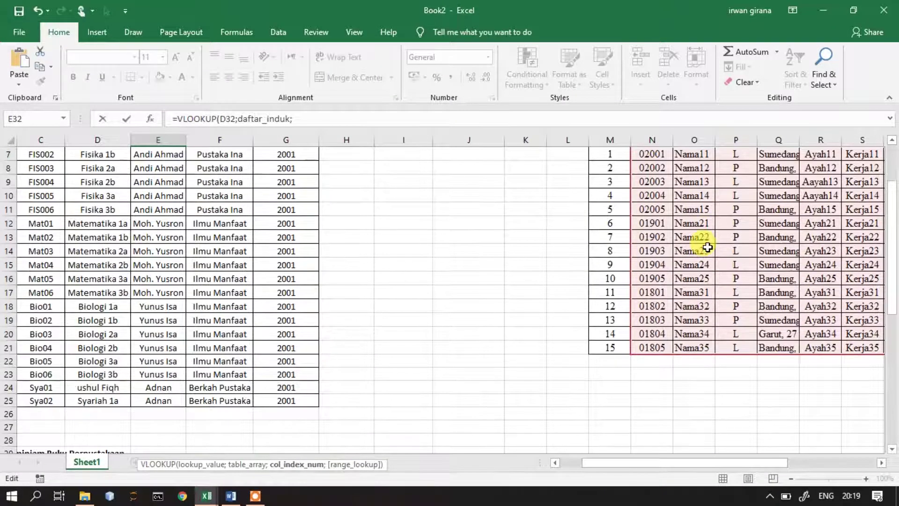
pyautogui.scroll(-4, 707, 247)
pyautogui.moveTo(716, 464); pyautogui.dragTo(687, 475)
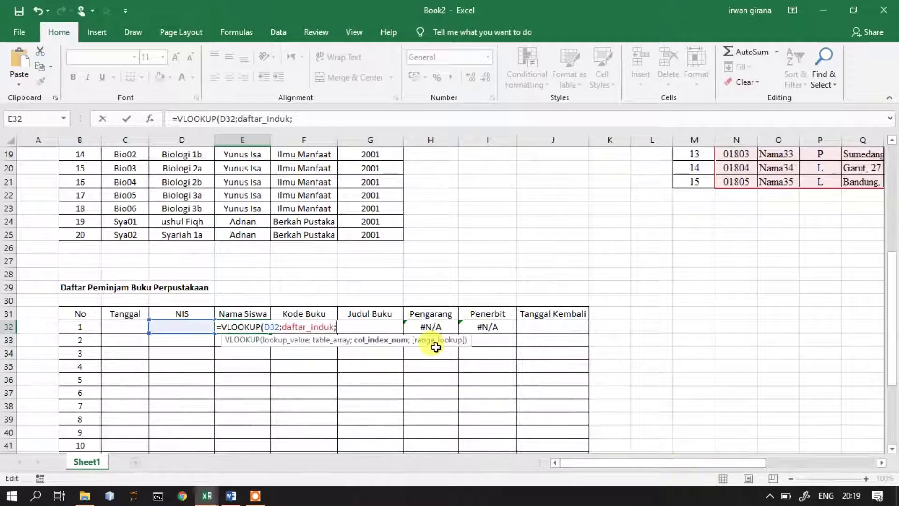
pyautogui.write('2;false')
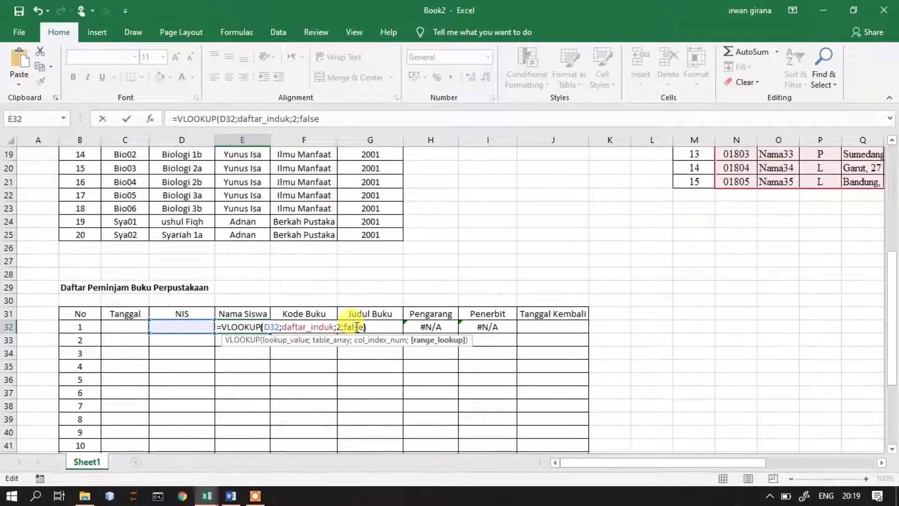
pyautogui.press('Return')
# Step: Widen the Tanggal column and apply the Text number format to the NIS cells D32:D51
pyautogui.click(133, 328)
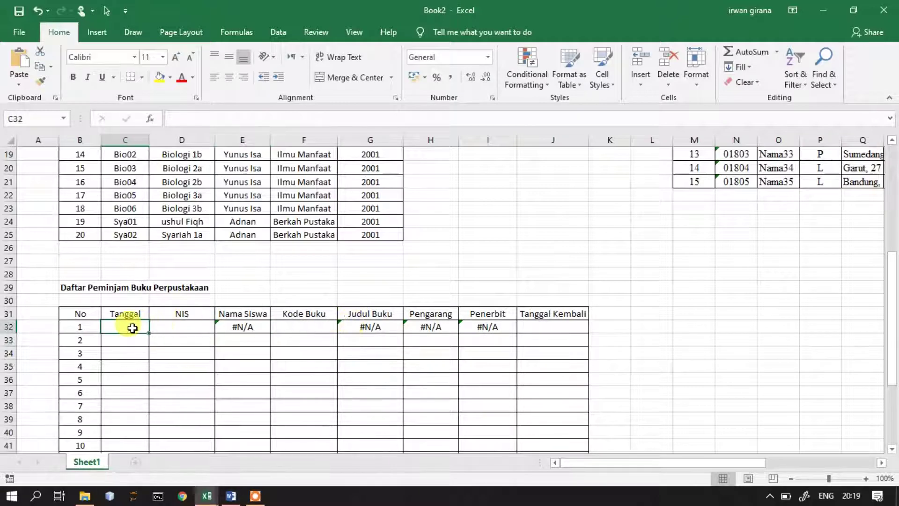
pyautogui.moveTo(148, 140); pyautogui.dragTo(182, 141)
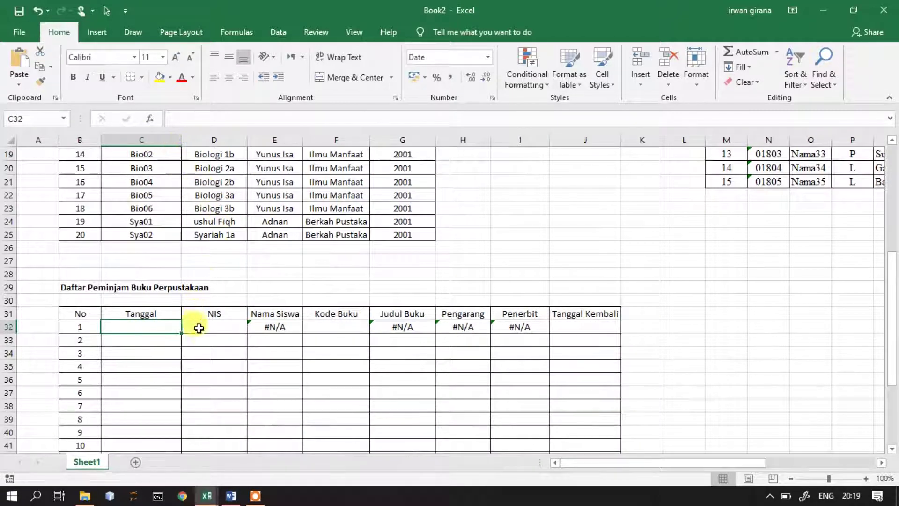
pyautogui.click(203, 329)
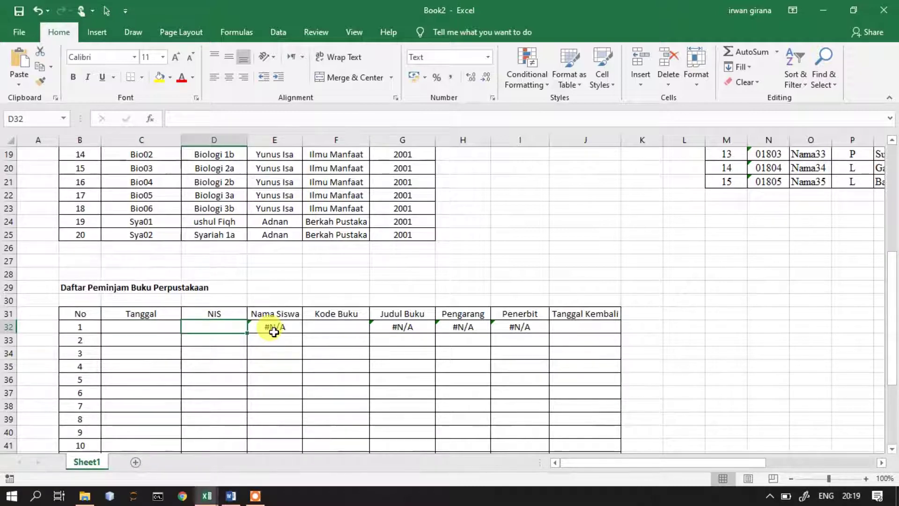
pyautogui.scroll(-2, 210, 318)
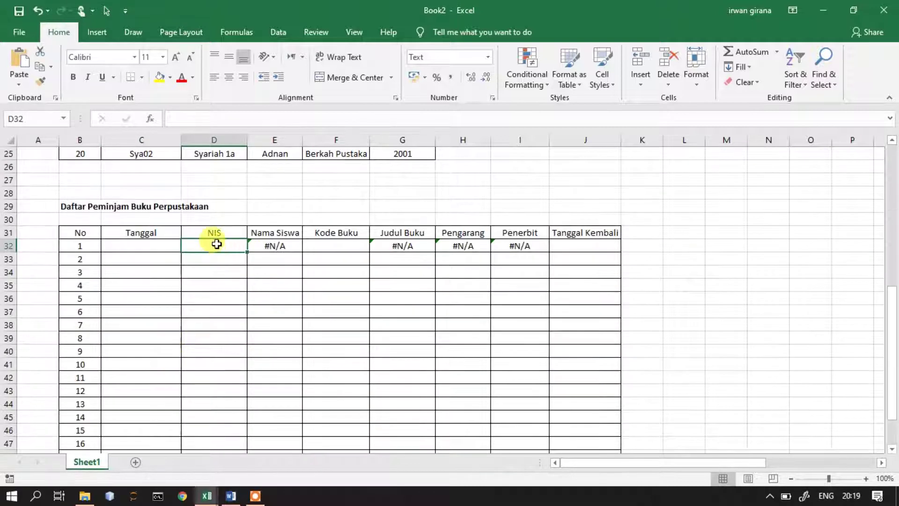
pyautogui.moveTo(215, 241); pyautogui.dragTo(219, 425)
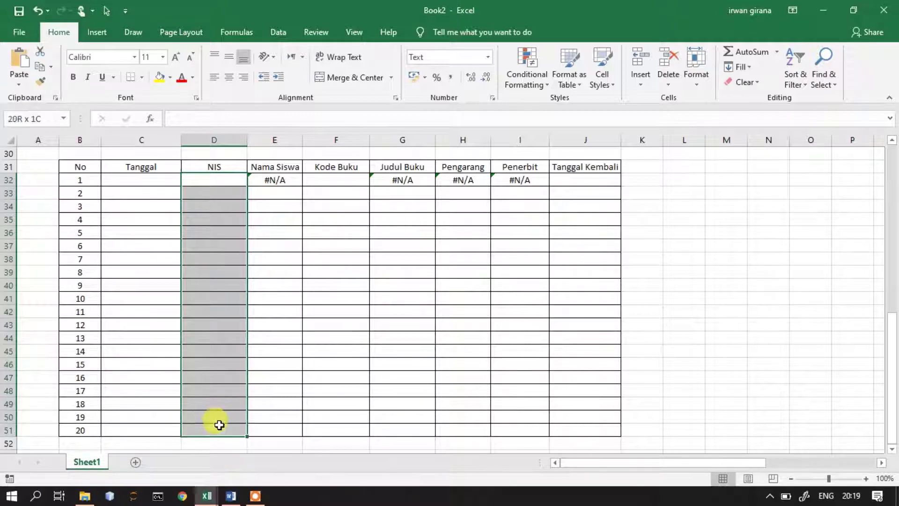
pyautogui.click(490, 97)
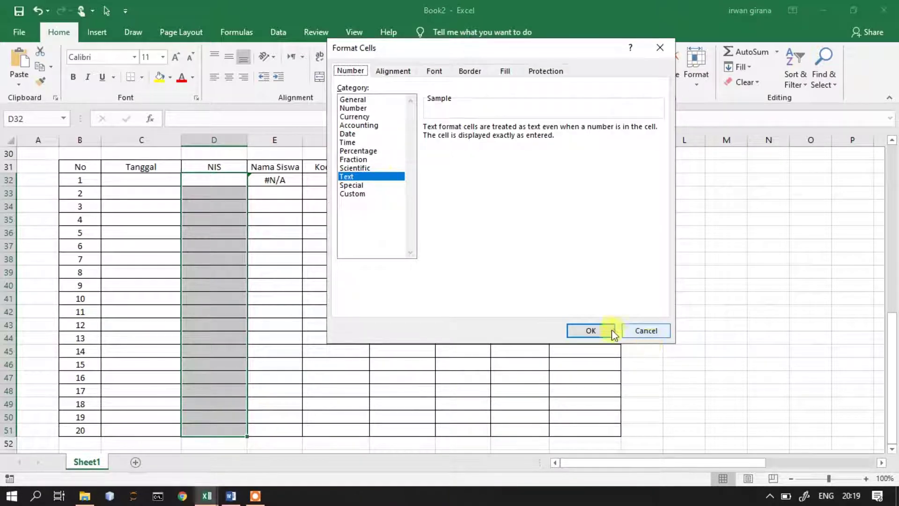
pyautogui.click(590, 331)
# Step: Enter the first student's NIS from Daftar Induk in cell D32 and compare the looked-up name with that list
pyautogui.click(223, 184)
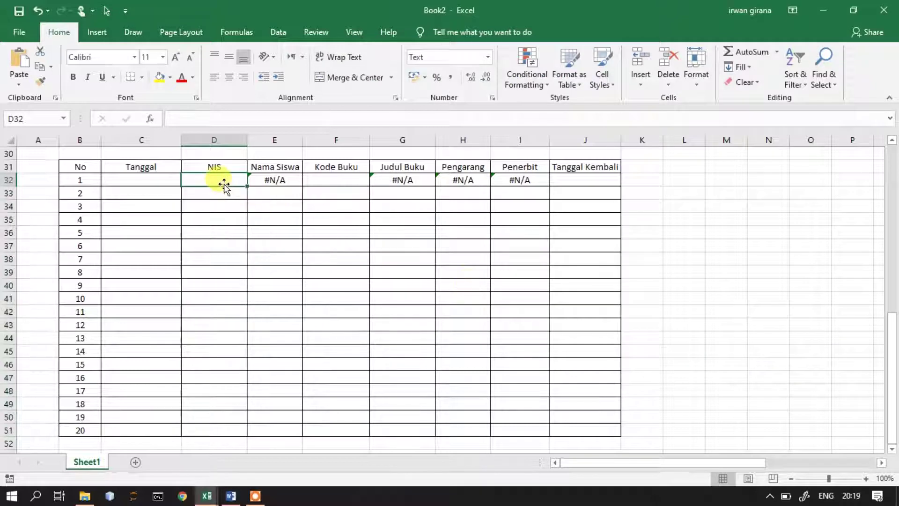
pyautogui.write('02001')
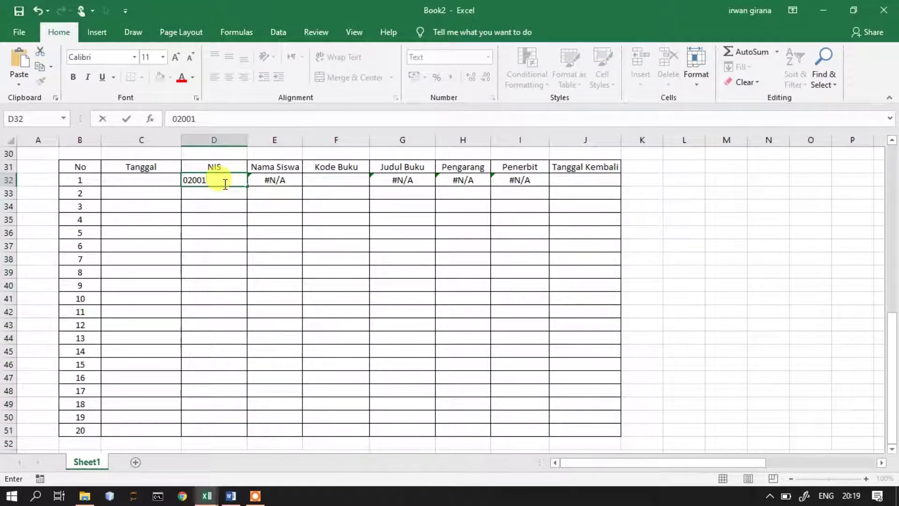
pyautogui.press('Return')
pyautogui.scroll(10, 604, 333)
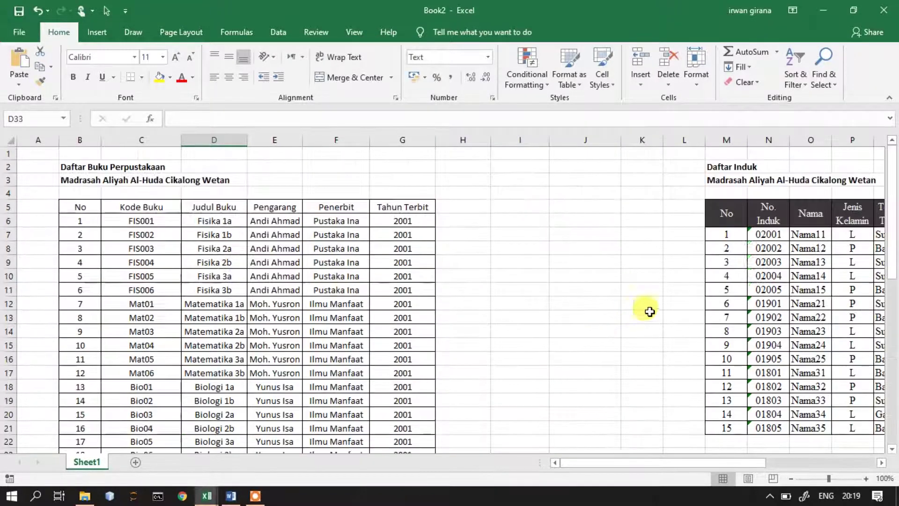
pyautogui.moveTo(698, 463); pyautogui.dragTo(716, 447)
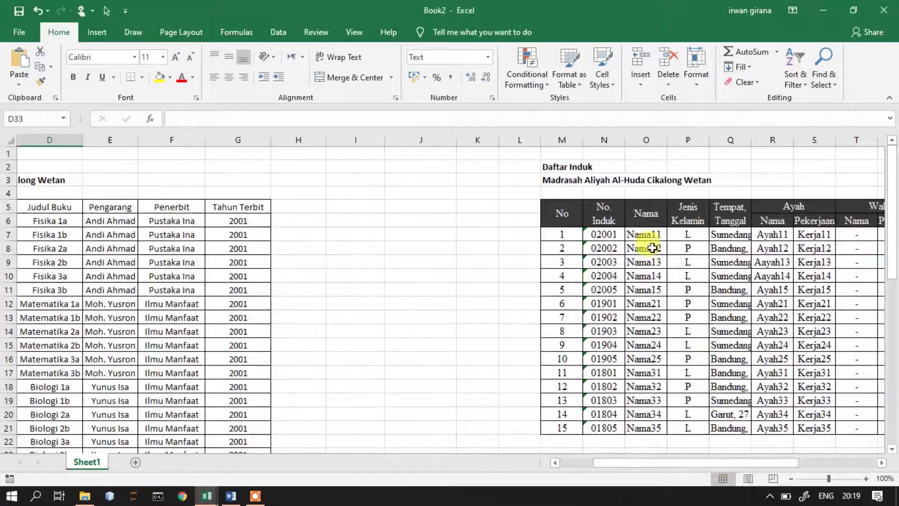
pyautogui.hscroll(-3, 371, 341)
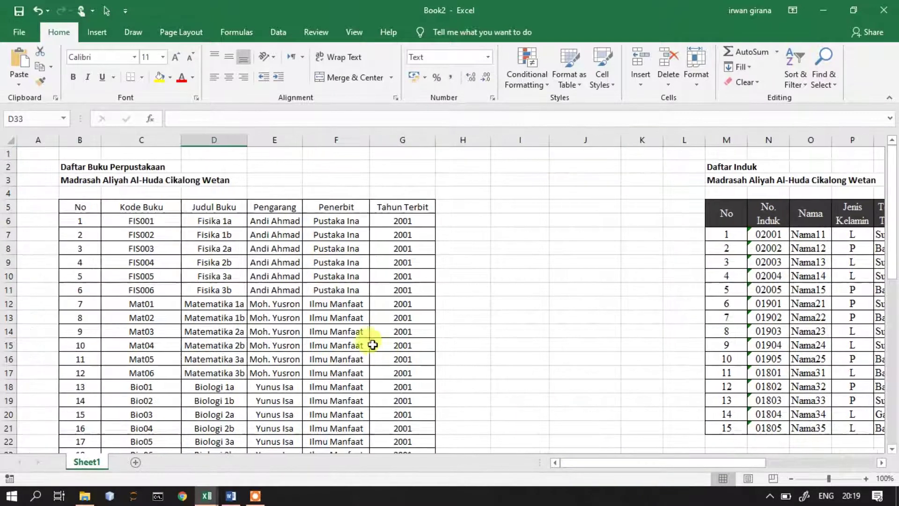
pyautogui.scroll(-8, 371, 345)
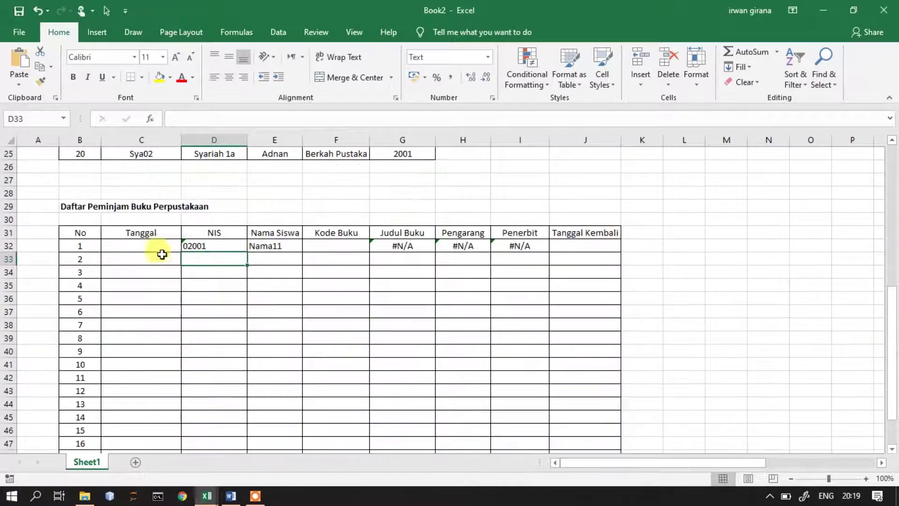
# Step: Find a book code in the book list and enter mat01 in Kode Buku cell F32 of the borrower table
pyautogui.click(337, 255)
pyautogui.click(336, 247)
pyautogui.scroll(6, 335, 243)
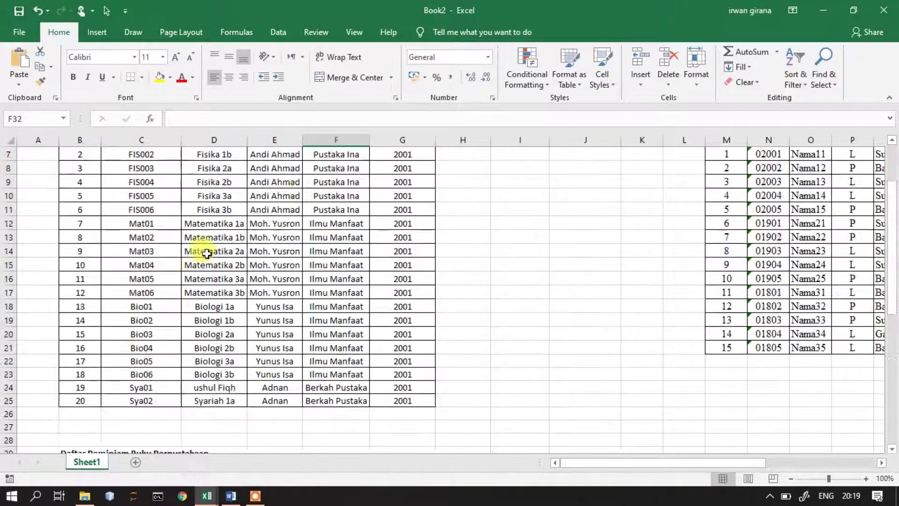
pyautogui.click(153, 218)
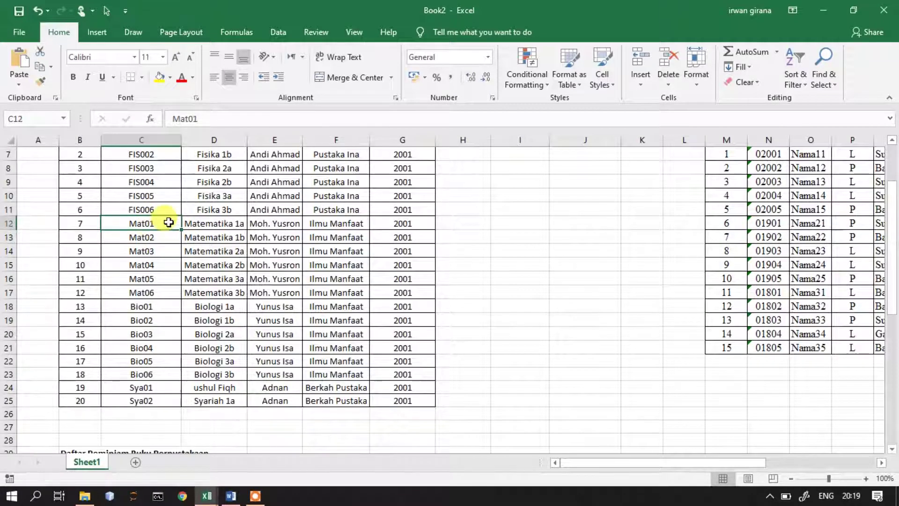
pyautogui.scroll(-4, 377, 332)
pyautogui.click(352, 327)
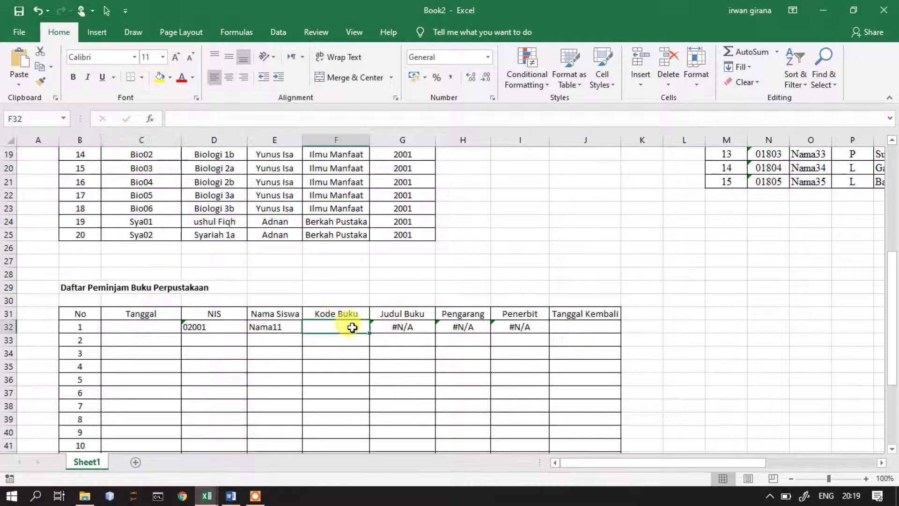
pyautogui.write('mat01')
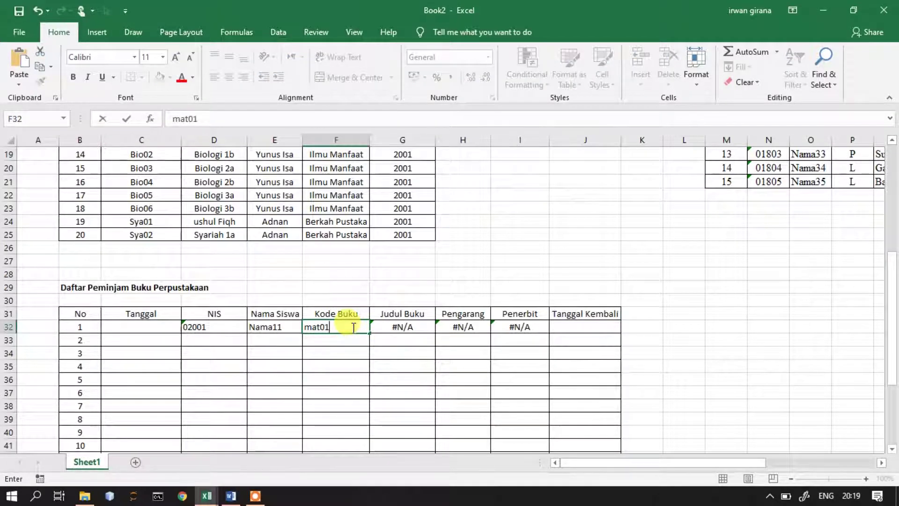
pyautogui.press('Return')
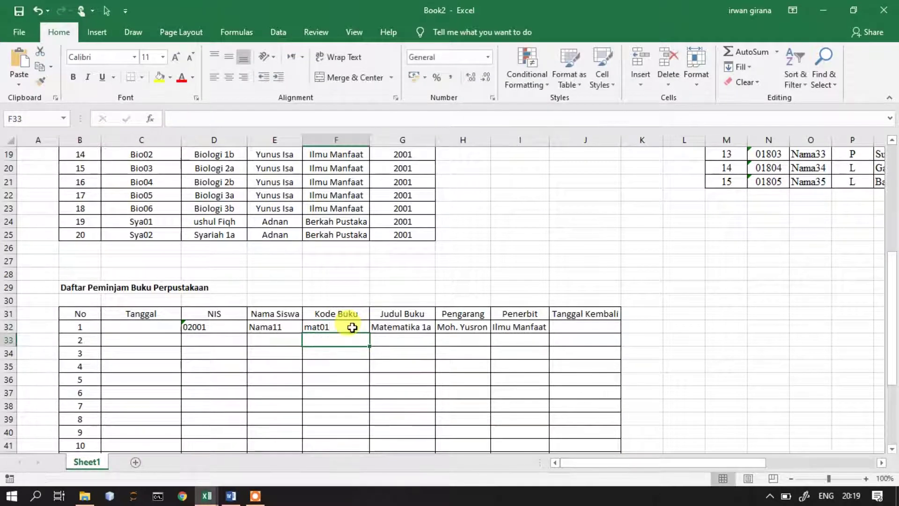
# Step: Check the book list and enter the date 01/03/2020 in Tanggal cell C32 of the borrower table
pyautogui.scroll(6, 446, 330)
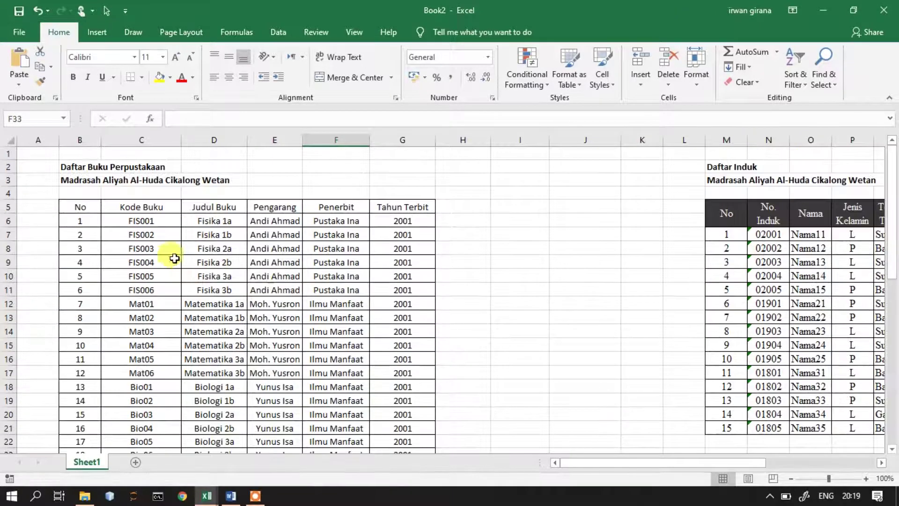
pyautogui.scroll(-6, 175, 259)
pyautogui.click(136, 328)
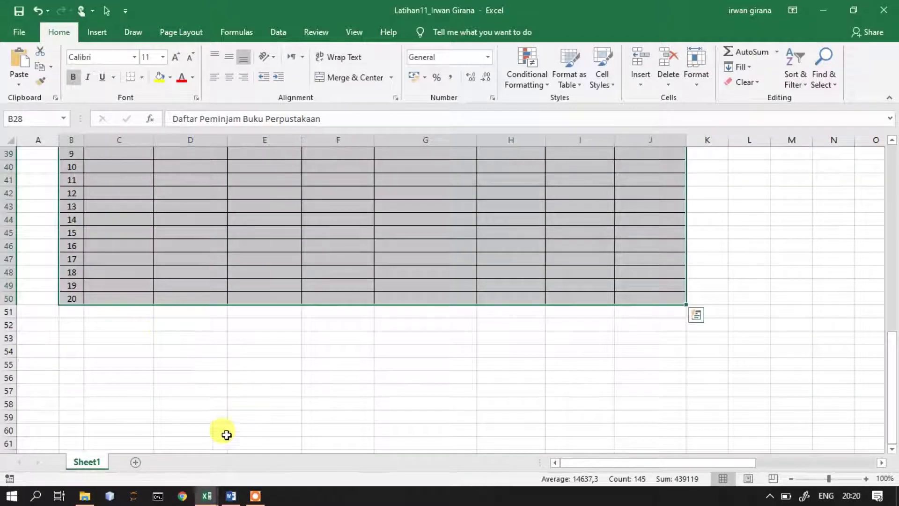
# Step: Review the filled-in borrower table in the Latihan11 workbook and return to Book2
pyautogui.scroll(4, 224, 433)
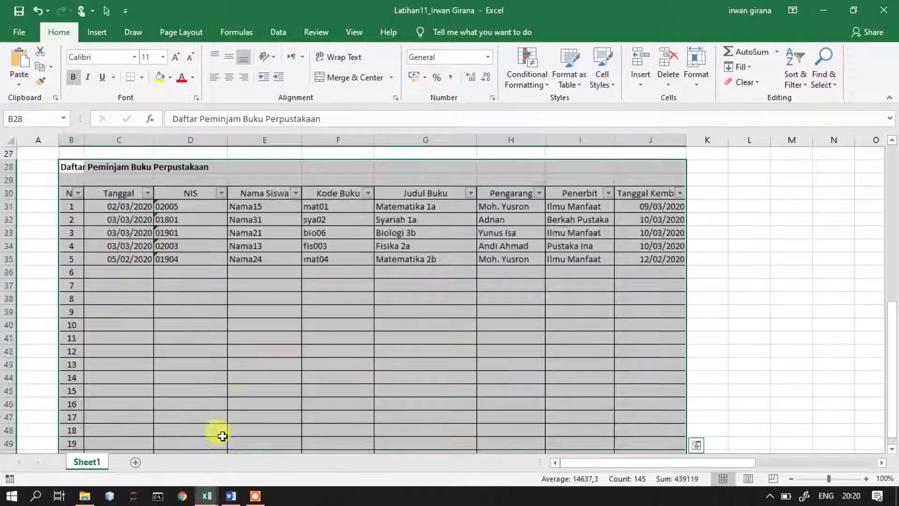
pyautogui.scroll(5, 234, 402)
pyautogui.scroll(-5, 241, 402)
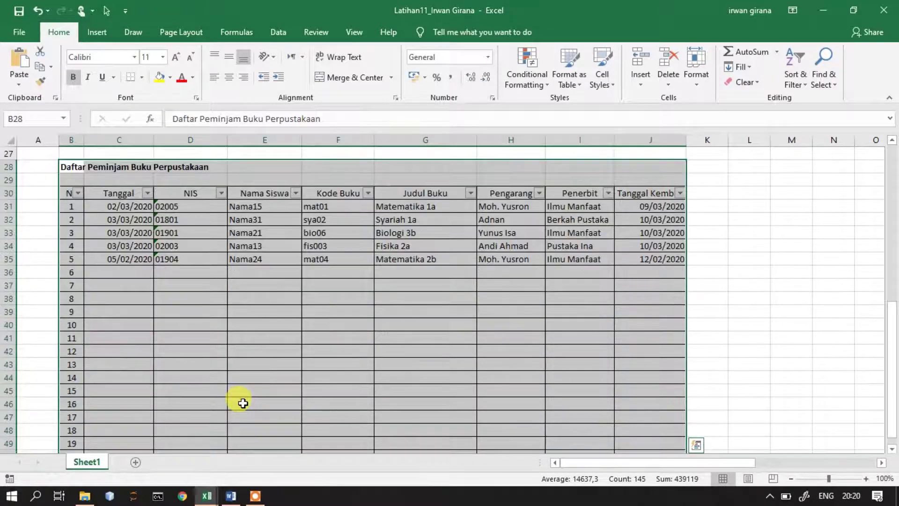
pyautogui.scroll(5, 243, 402)
pyautogui.scroll(-6, 241, 401)
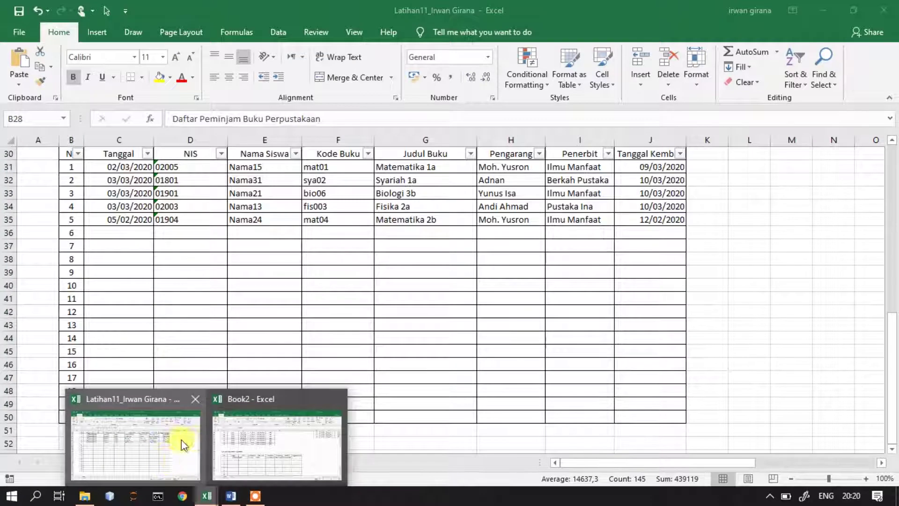
pyautogui.click(241, 434)
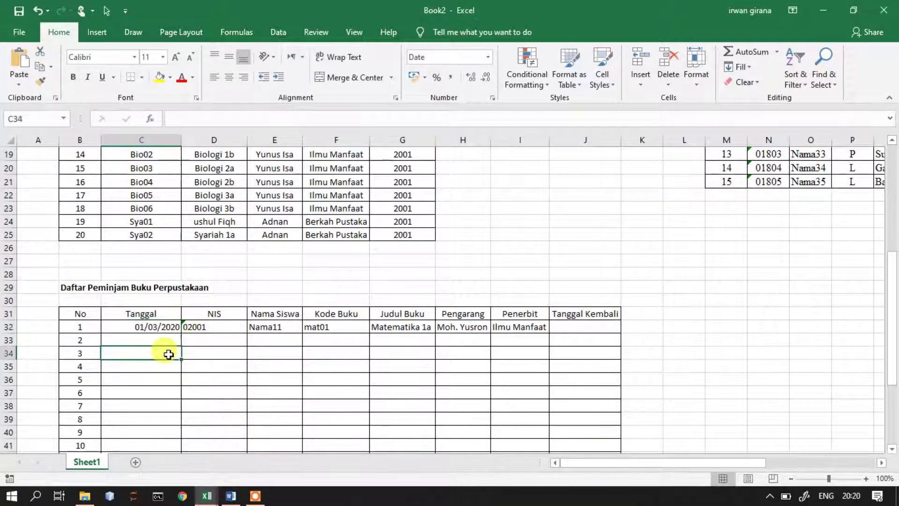
# Step: Enter the formula =C32+7 in Tanggal Kembali cell J32 of the borrower table
pyautogui.click(597, 326)
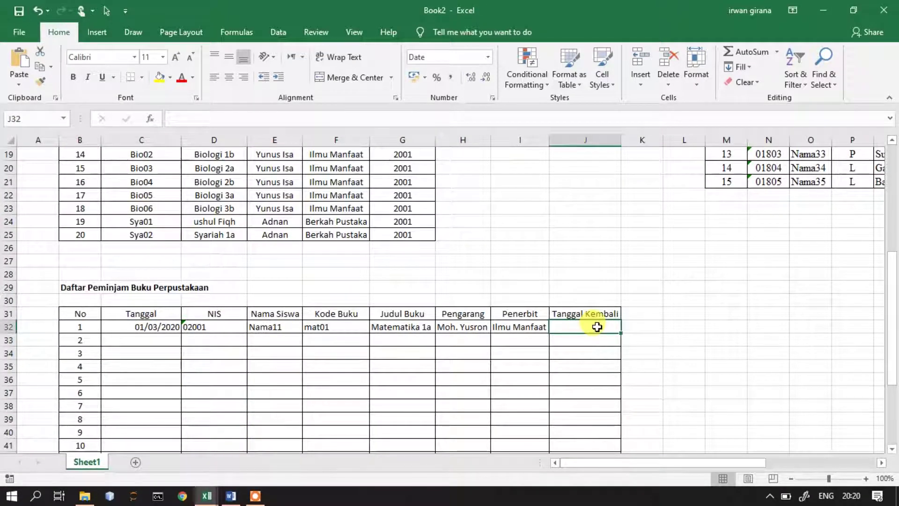
pyautogui.write('=')
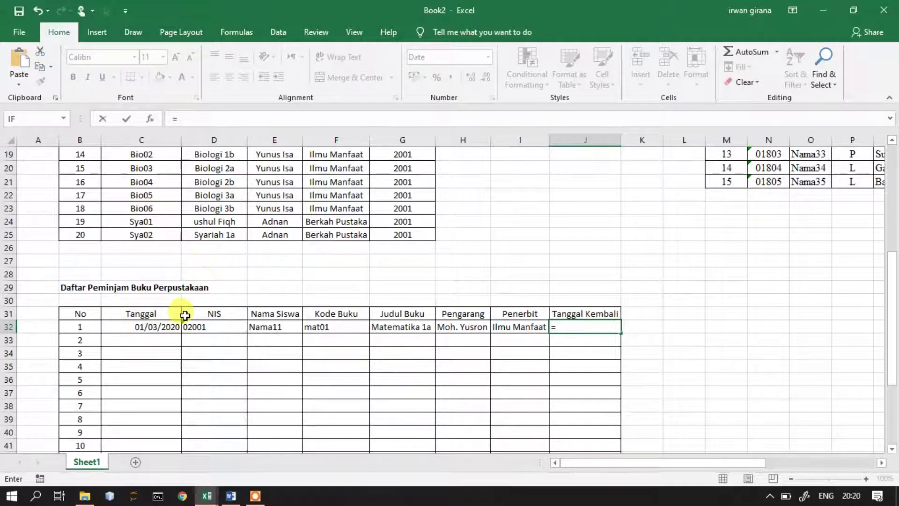
pyautogui.click(150, 328)
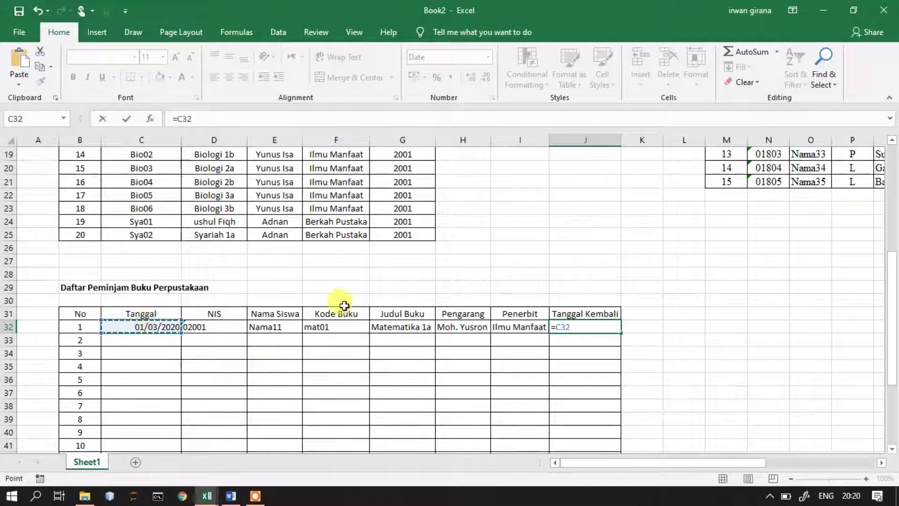
pyautogui.write('+')
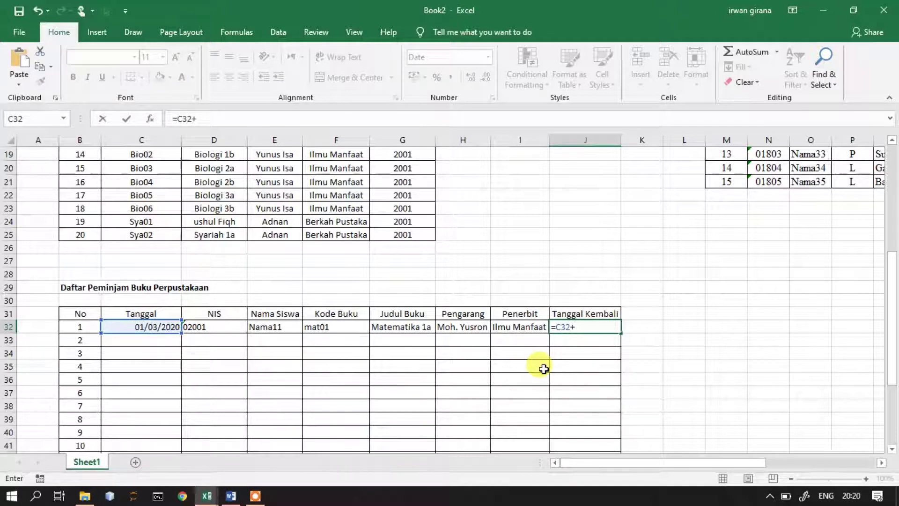
pyautogui.write('7')
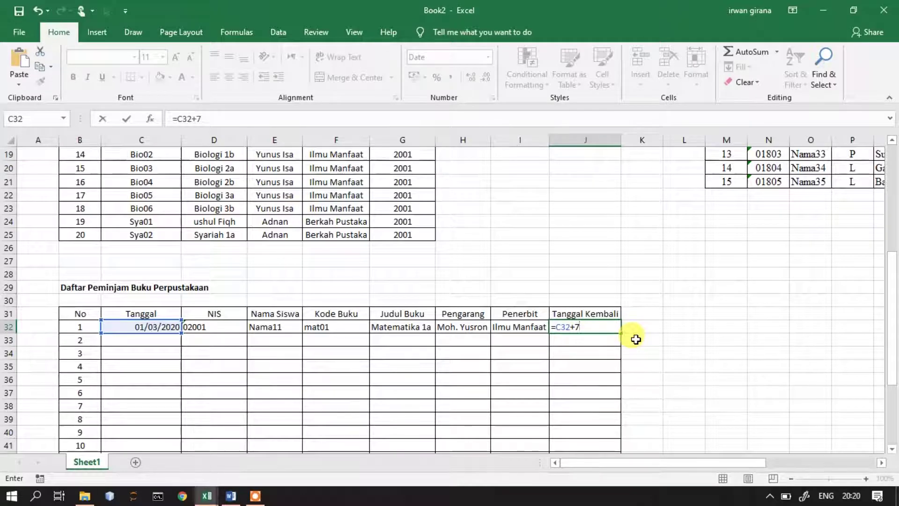
pyautogui.press('Return')
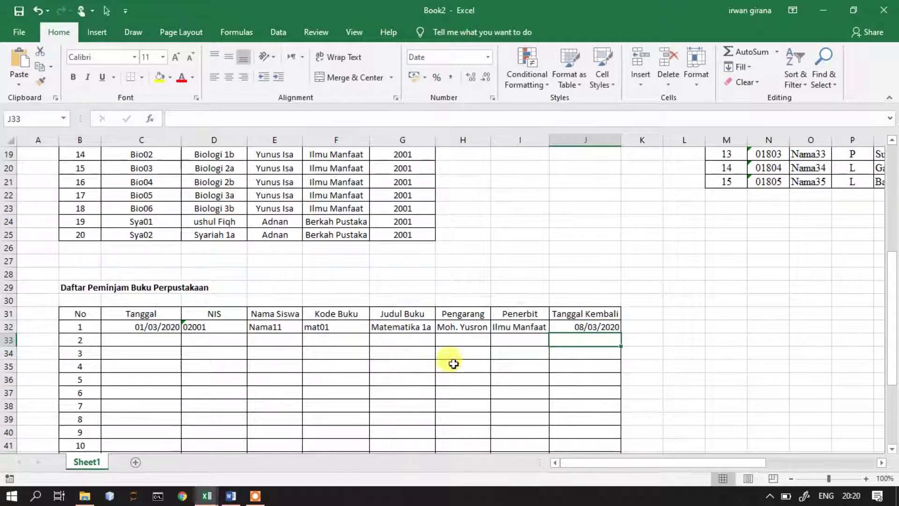
pyautogui.click(582, 326)
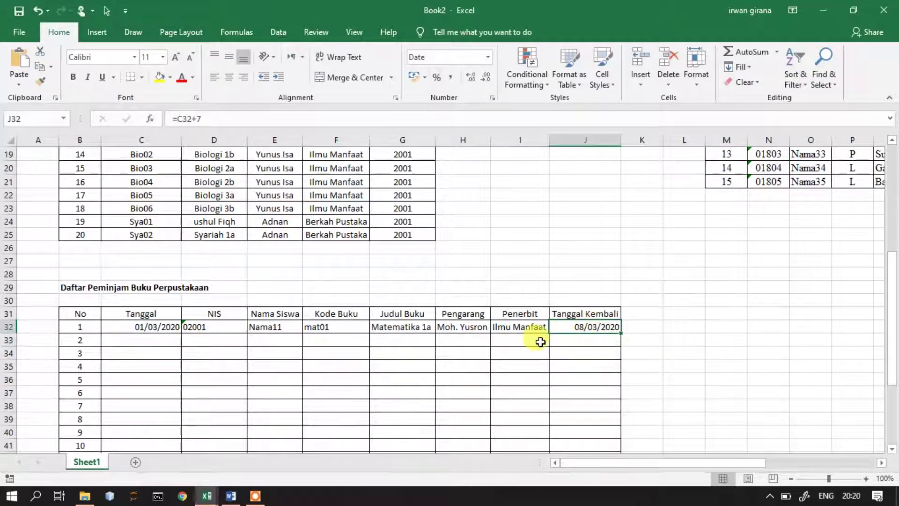
# Step: Try to fill the Nama Siswa formula from E32 down to E34, and clear the copied cells
pyautogui.click(233, 329)
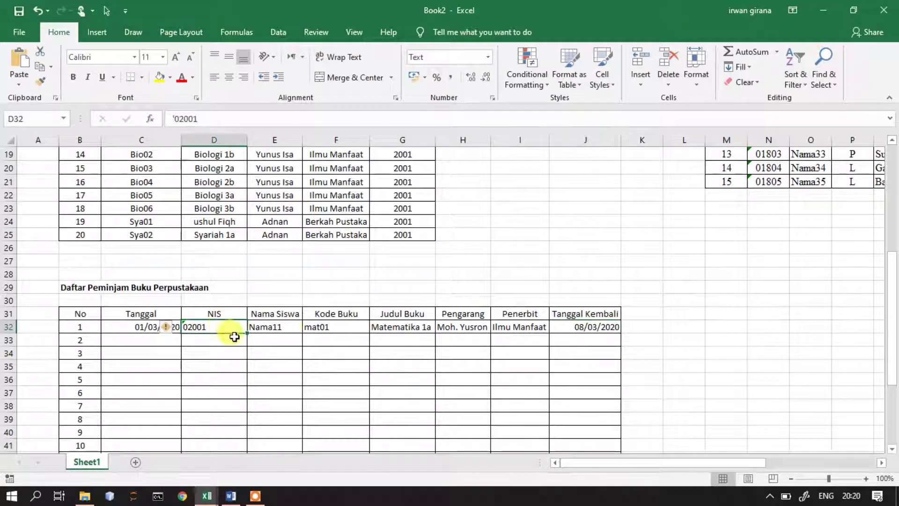
pyautogui.scroll(-1, 290, 330)
pyautogui.click(276, 286)
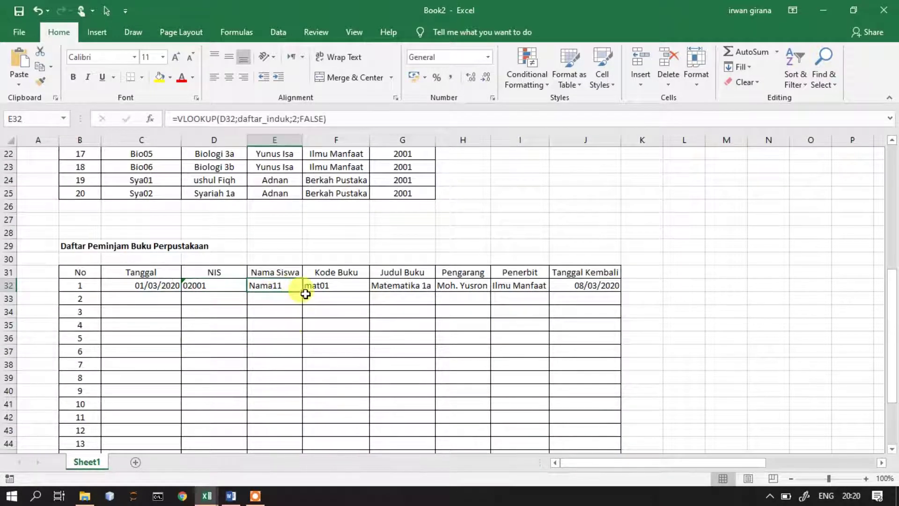
pyautogui.click(331, 286)
pyautogui.click(291, 289)
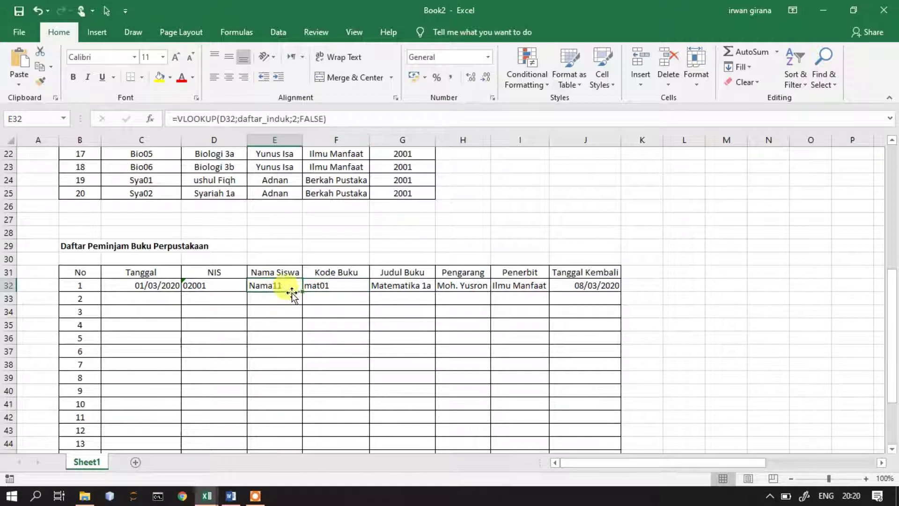
pyautogui.moveTo(300, 293); pyautogui.dragTo(286, 311)
pyautogui.click(290, 298)
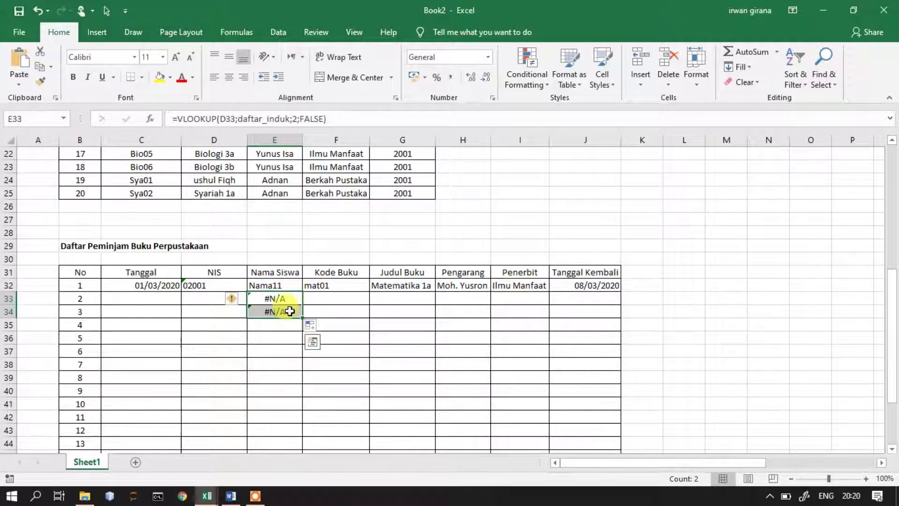
pyautogui.press('Delete')
# Step: Wrap the Nama Siswa lookup in E32 in an IF so it reads =IF(D32<>"";VLOOKUP(D32;daftar_induk;2;FALSE);"")
pyautogui.click(280, 284)
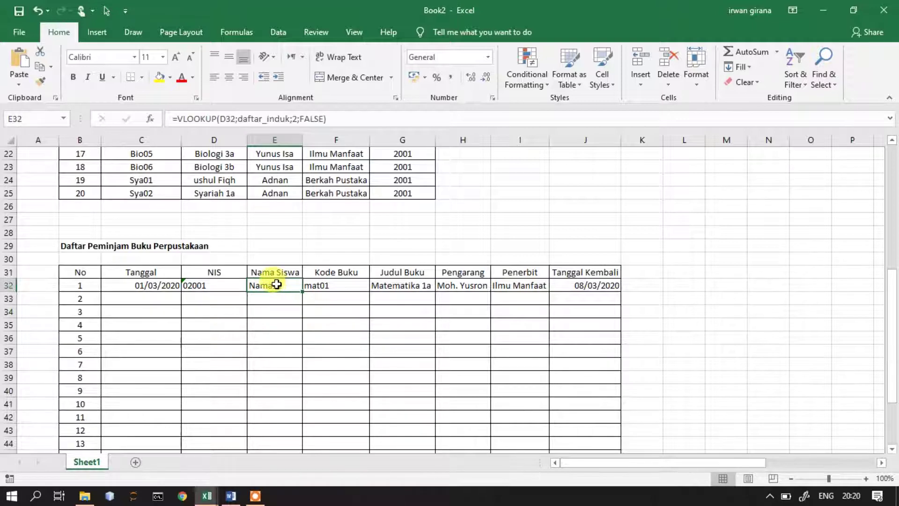
pyautogui.doubleClick(277, 284)
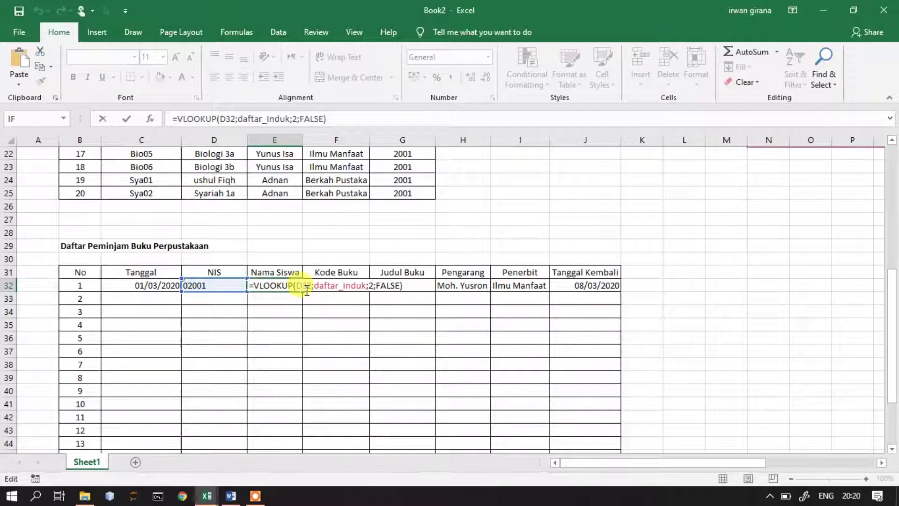
pyautogui.write('If')
pyautogui.press('BackSpace')
pyautogui.write('F(')
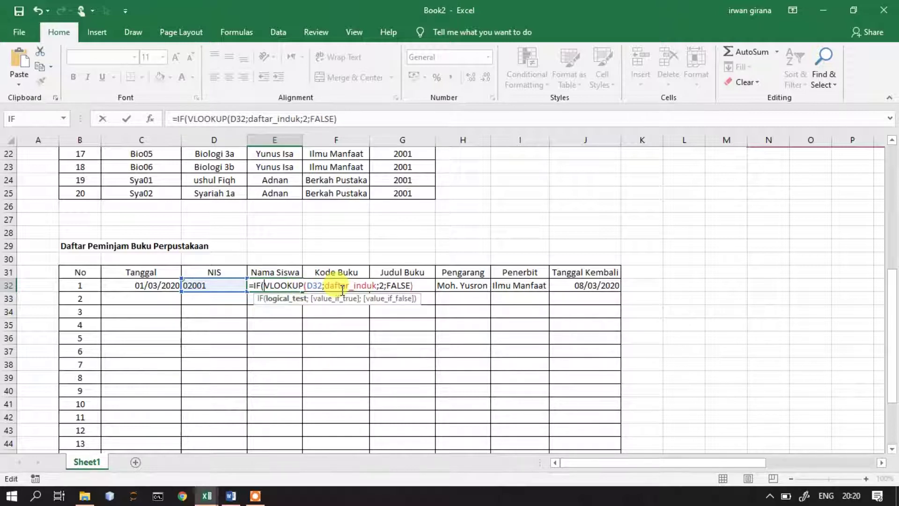
pyautogui.click(214, 284)
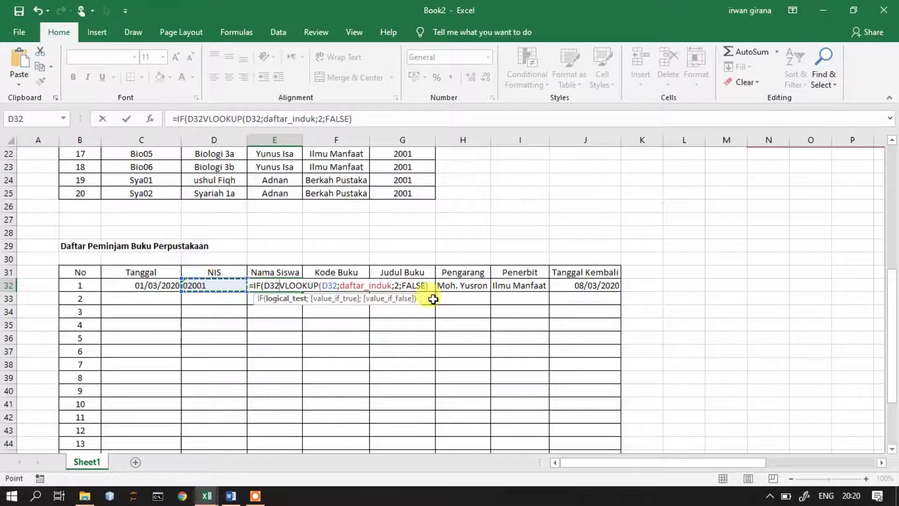
pyautogui.write('<>"')
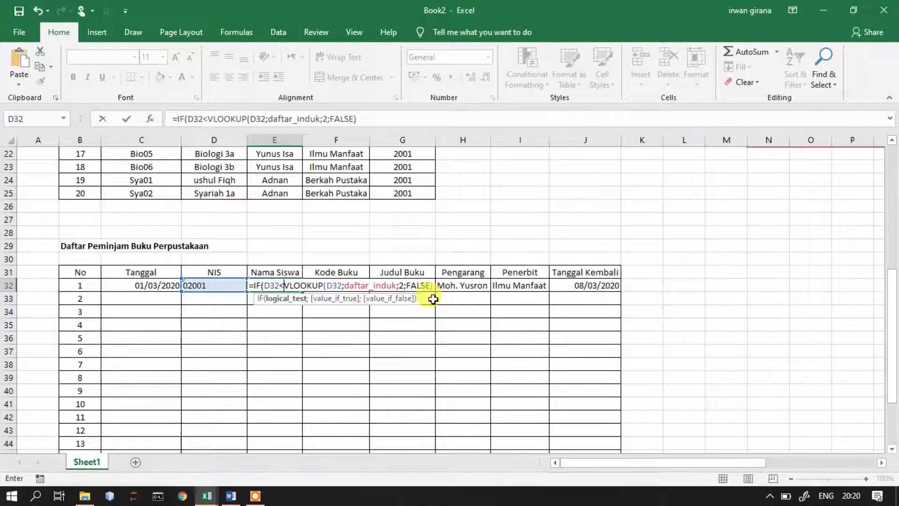
pyautogui.write('"')
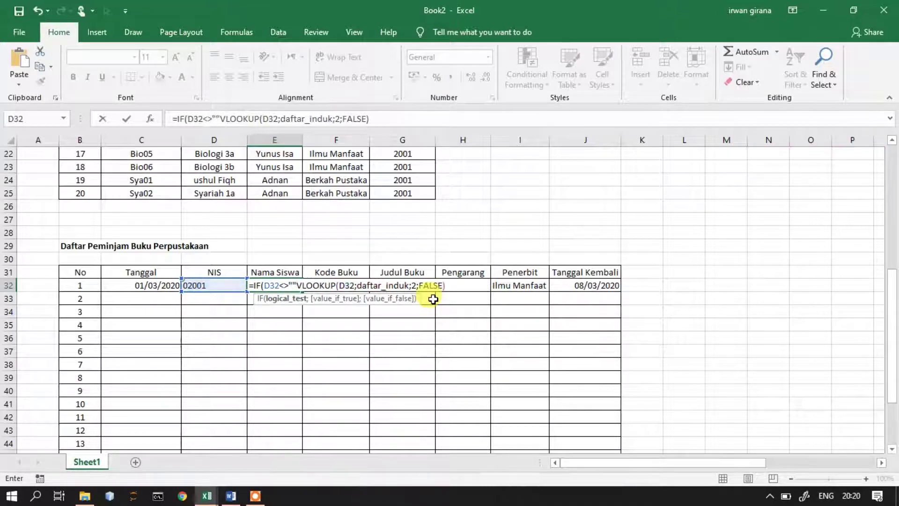
pyautogui.write(';')
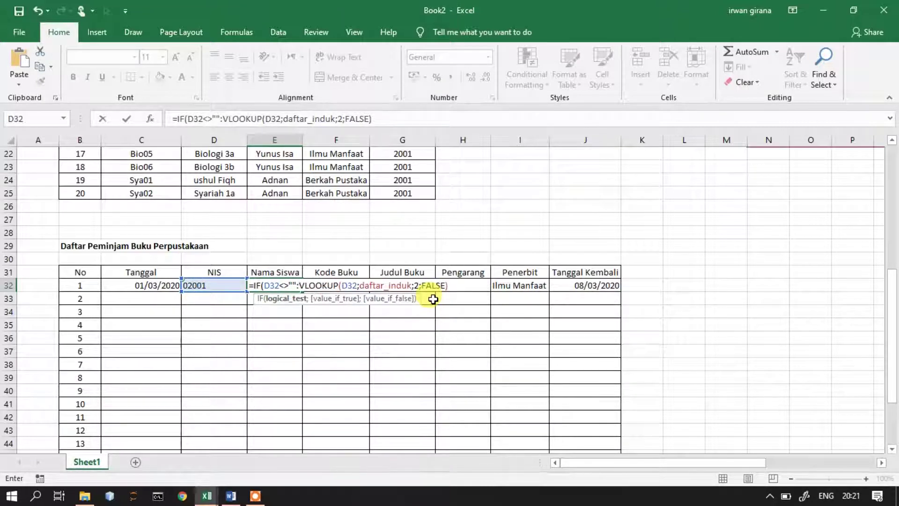
pyautogui.press('BackSpace')
pyautogui.write(':')
pyautogui.press('BackSpace')
pyautogui.write(';')
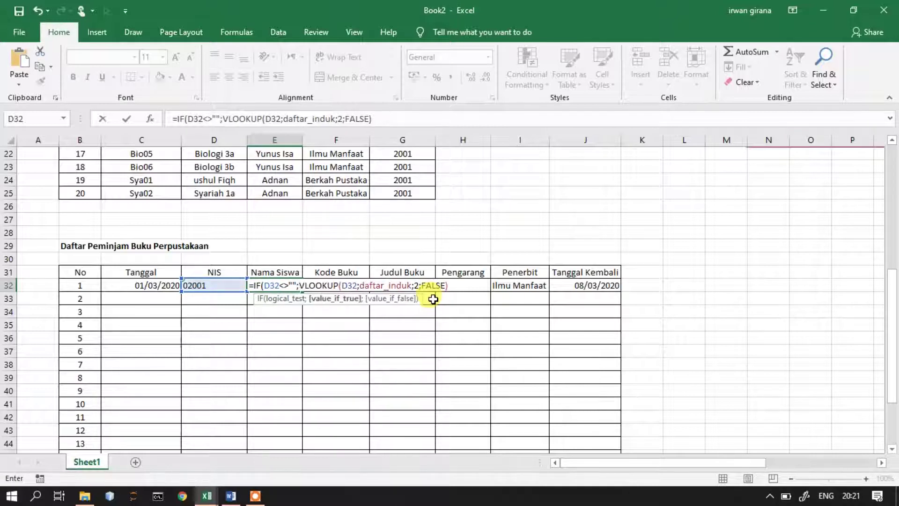
pyautogui.click(456, 285)
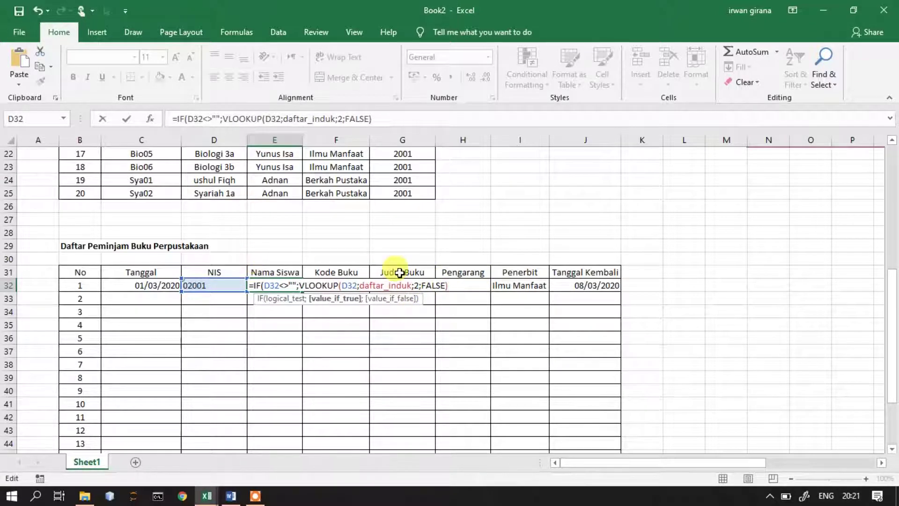
pyautogui.write(';')
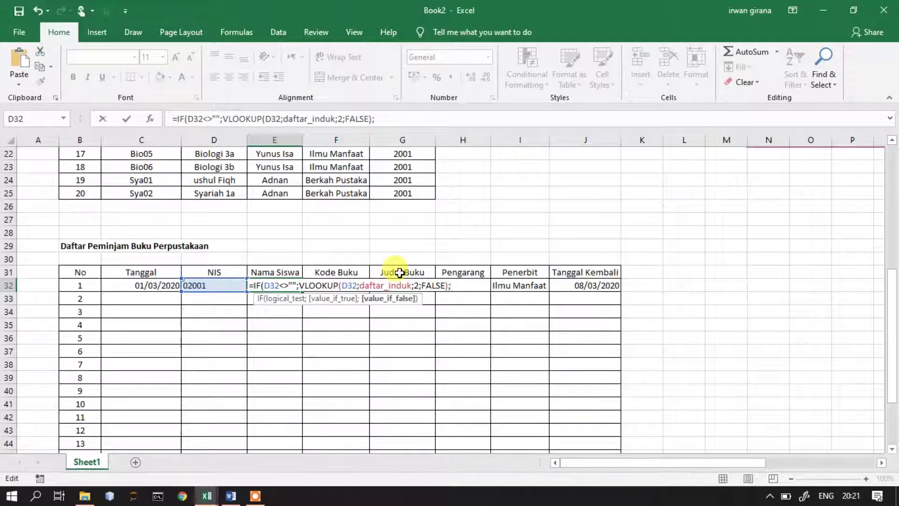
pyautogui.write('"")')
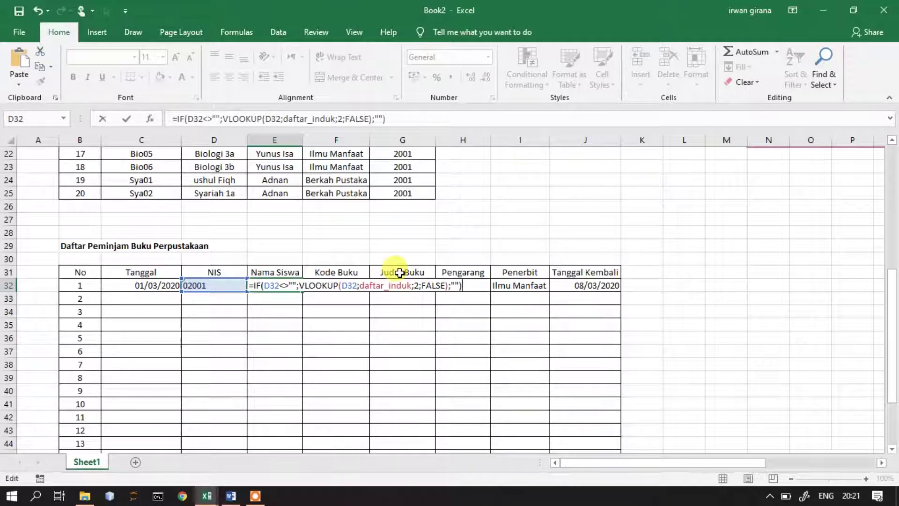
pyautogui.press('Return')
# Step: Fill the Nama Siswa formula from E32 down to row 51, the last row of the borrower table
pyautogui.click(273, 285)
pyautogui.scroll(-2, 277, 276)
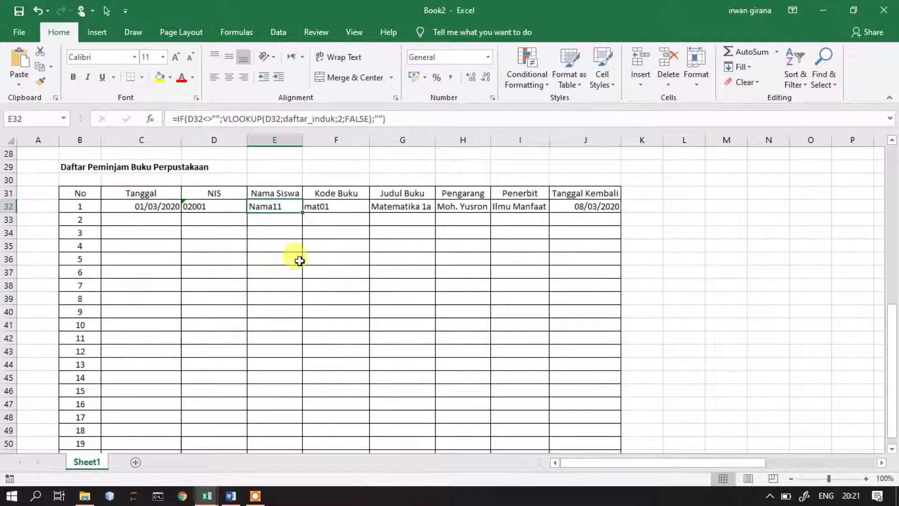
pyautogui.moveTo(302, 213); pyautogui.dragTo(283, 429)
# Step: Wrap the Judul Buku lookup in G32 in an IF so it reads =IF(F32:F3<>"";VLOOKUP(F32;daftar_buku;2;FALSE);"")
pyautogui.click(339, 184)
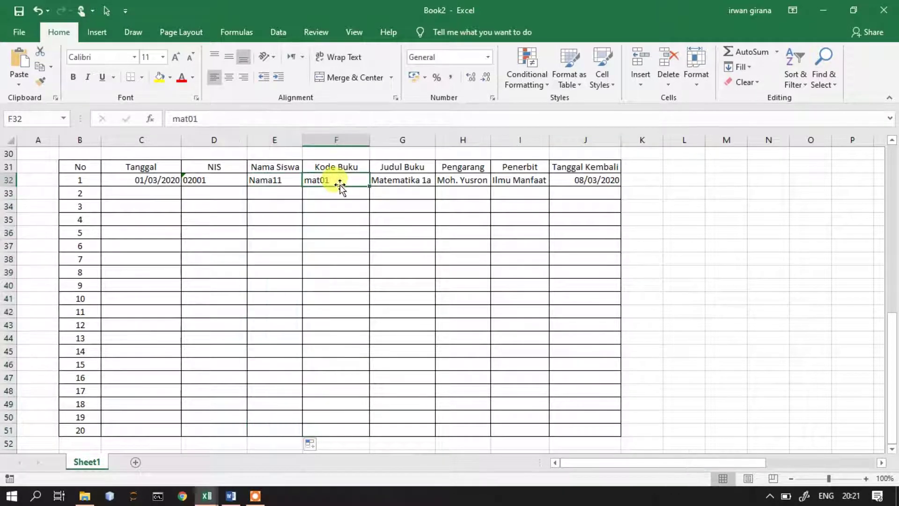
pyautogui.scroll(2, 327, 178)
pyautogui.click(403, 265)
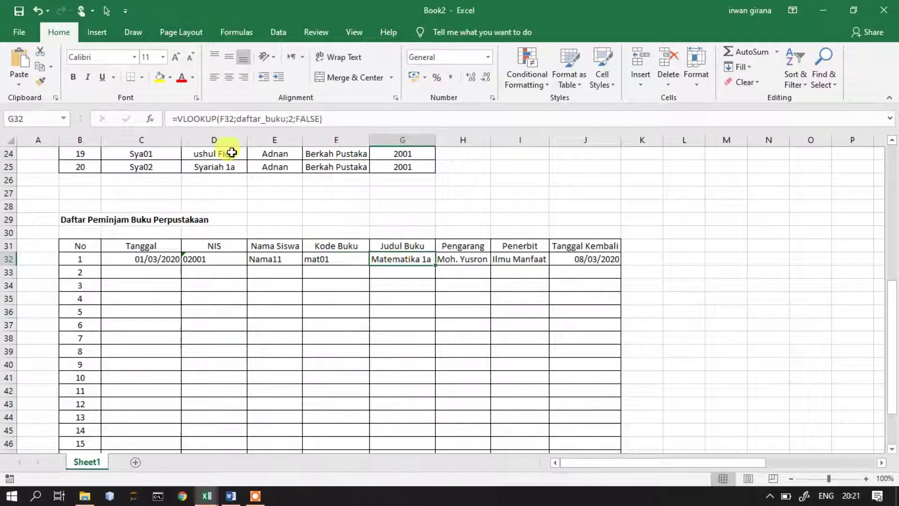
pyautogui.click(177, 118)
pyautogui.write('IF(')
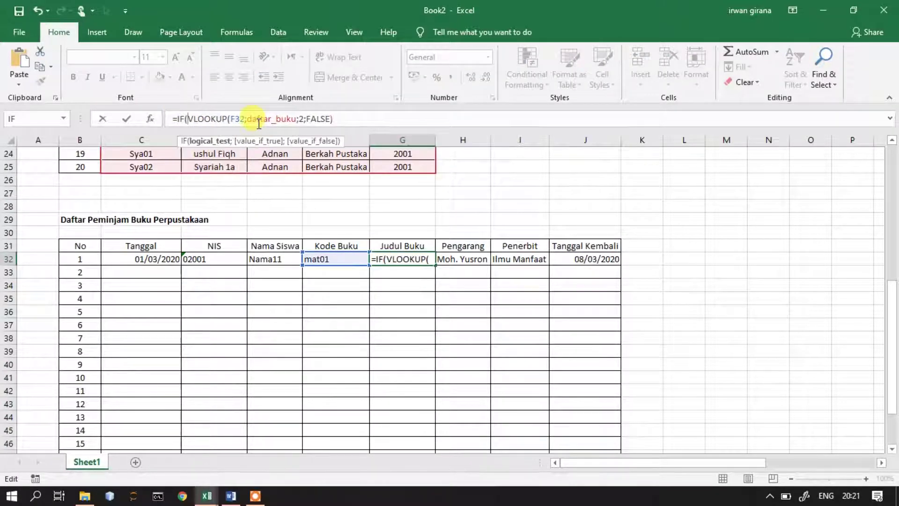
pyautogui.click(337, 261)
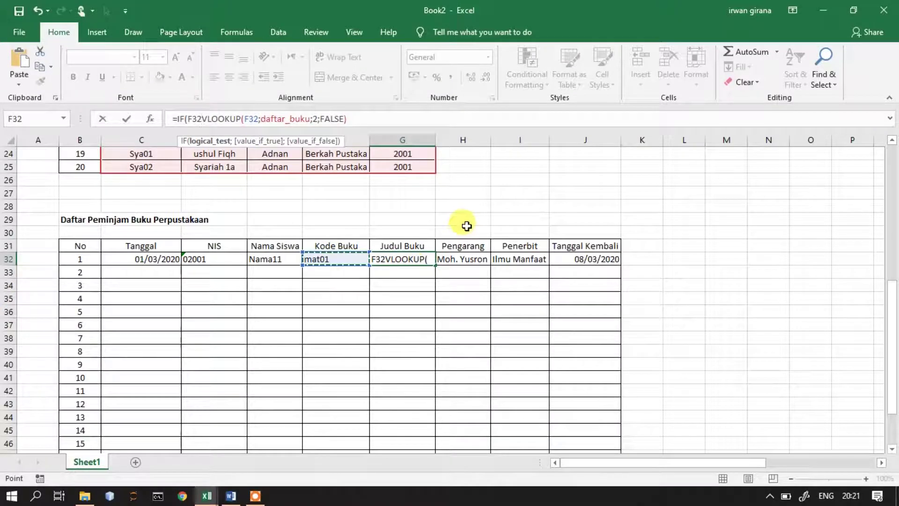
pyautogui.press('F8')
pyautogui.press('BackSpace')
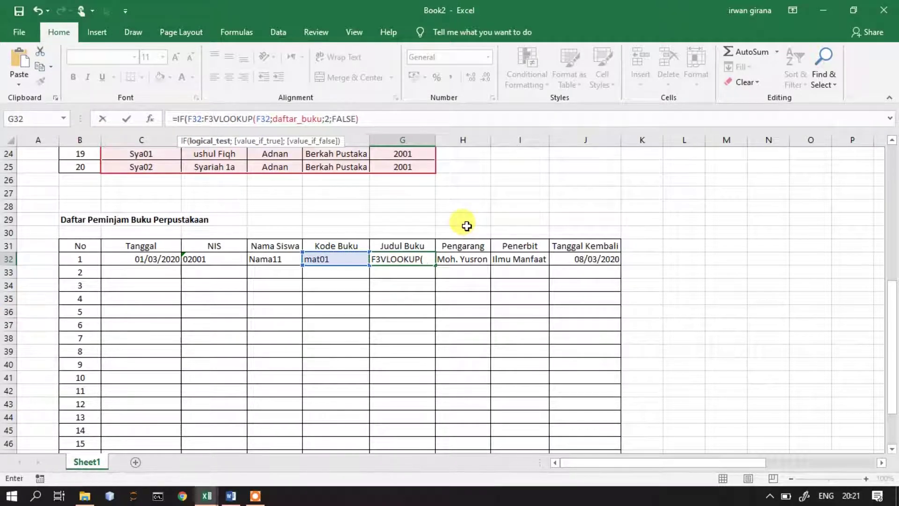
pyautogui.write('<>')
pyautogui.write('""')
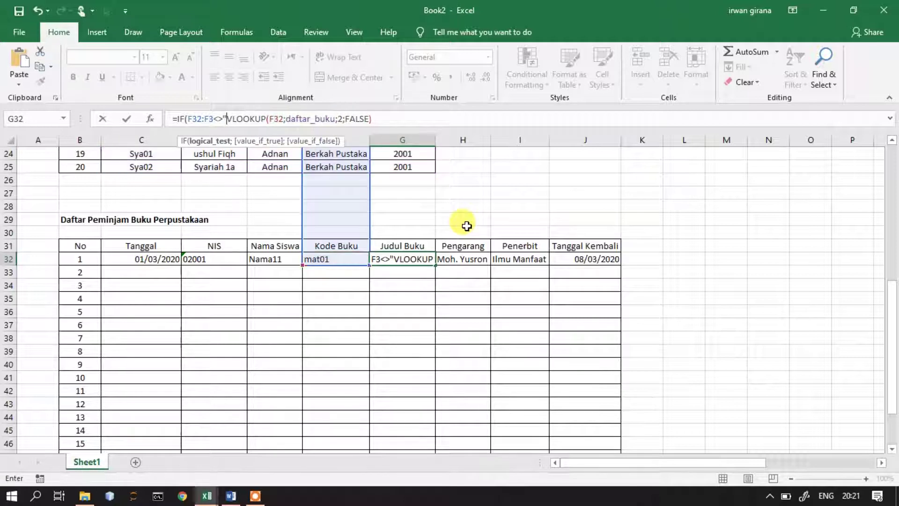
pyautogui.write(';')
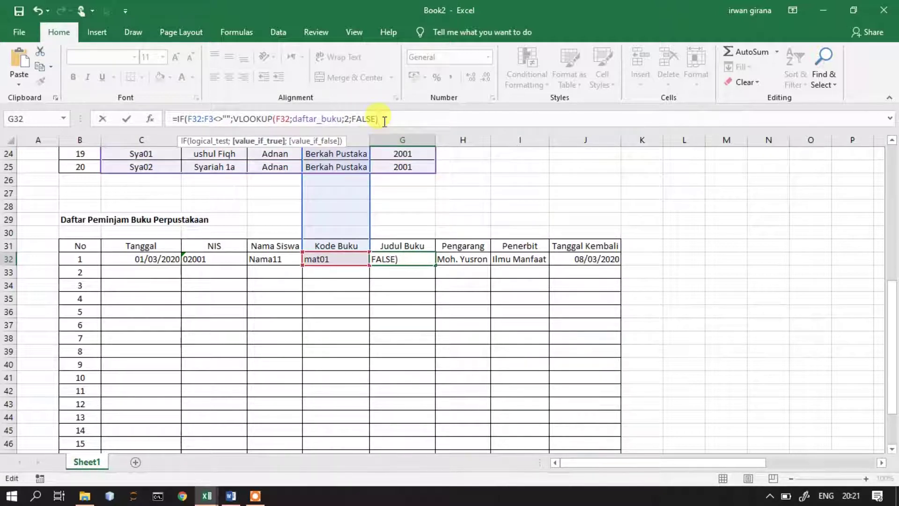
pyautogui.write(';')
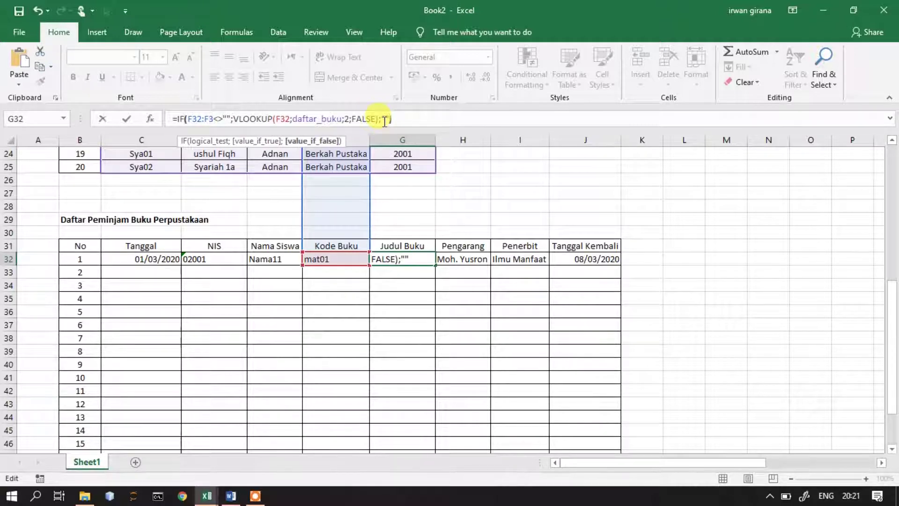
pyautogui.write('""')
pyautogui.press('Return')
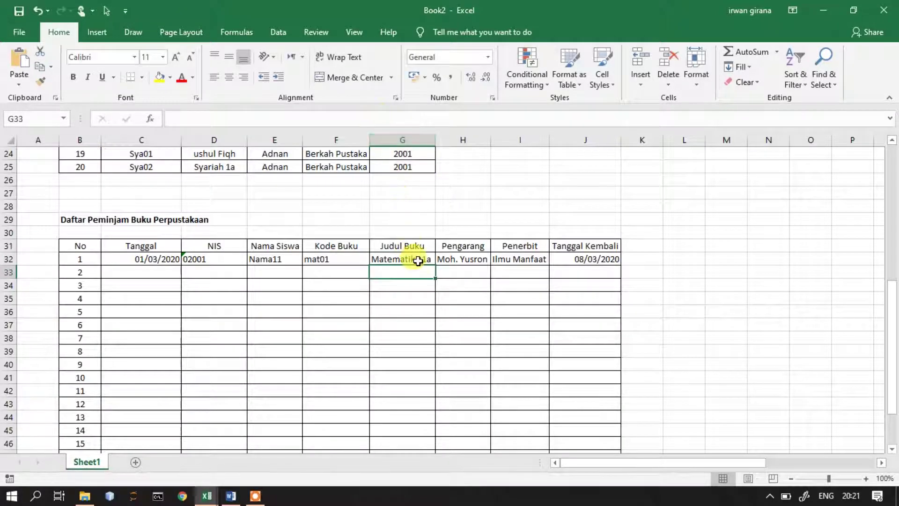
# Step: Fill the Judul Buku formula from G32 down to row 51 of the borrower table
pyautogui.click(418, 261)
pyautogui.scroll(-2, 417, 252)
pyautogui.moveTo(435, 185); pyautogui.dragTo(431, 428)
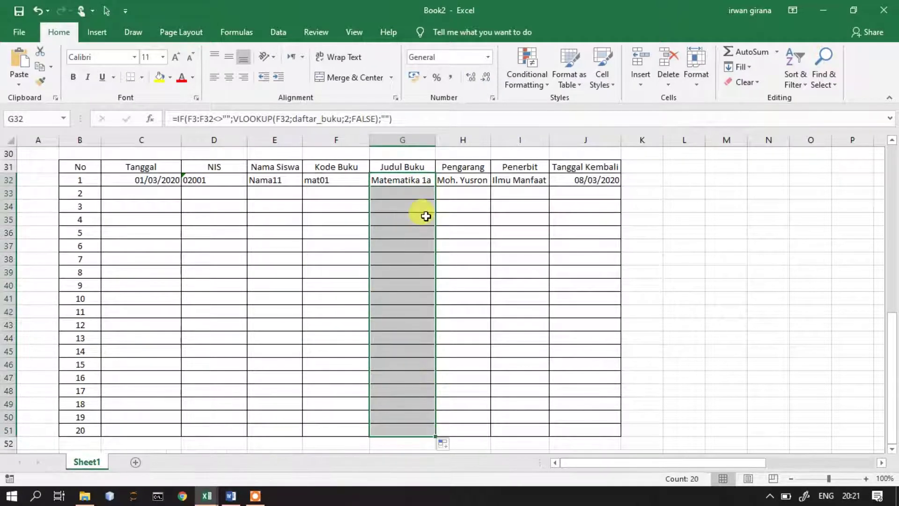
pyautogui.click(407, 190)
# Step: Wrap the Pengarang lookup in H32 in an IF so it reads =IF(F32<>"";VLOOKUP(F32;daftar_buku;3;FALSE);"")
pyautogui.click(451, 181)
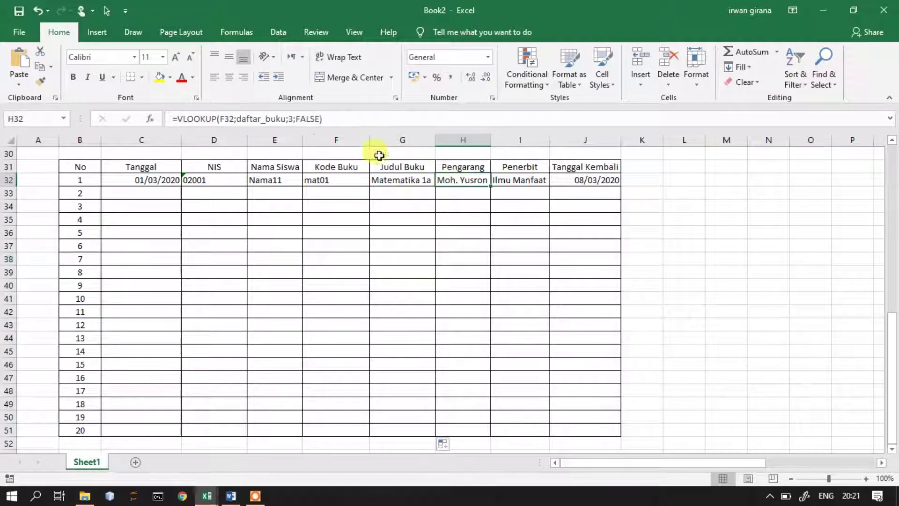
pyautogui.click(181, 119)
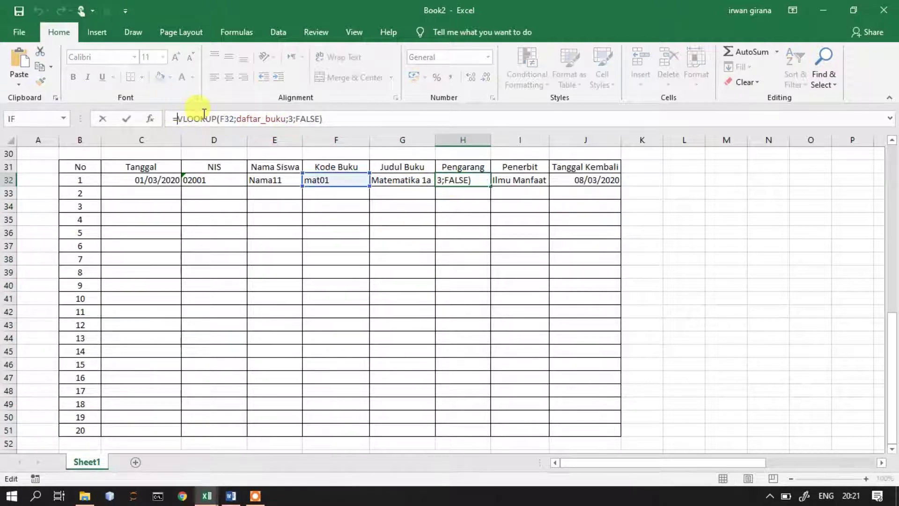
pyautogui.write('IF(')
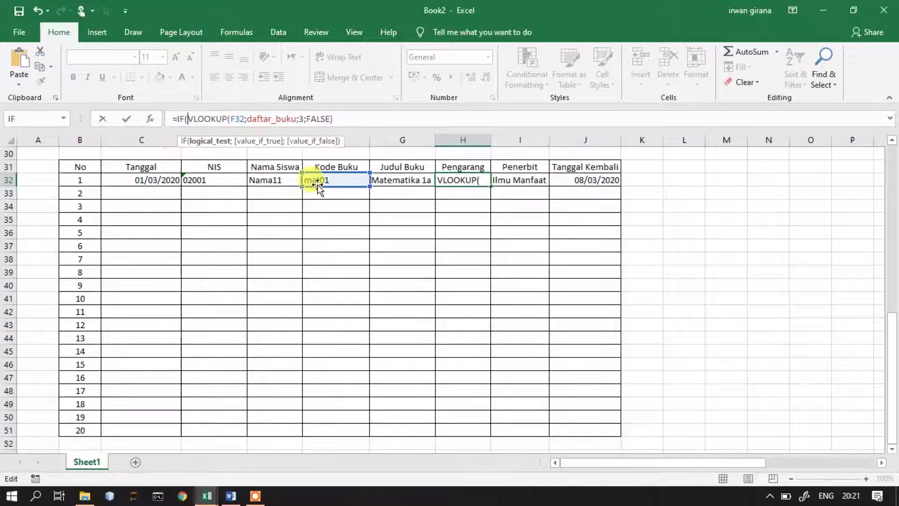
pyautogui.click(345, 182)
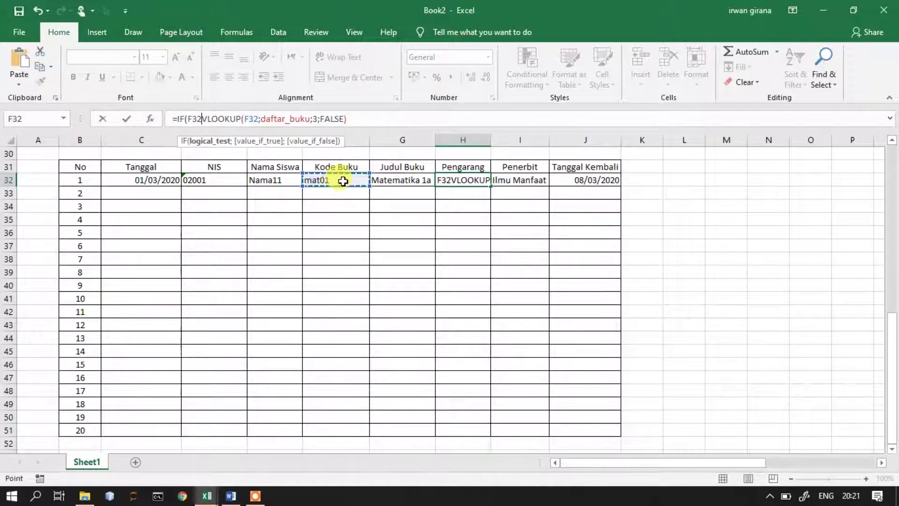
pyautogui.write('<>')
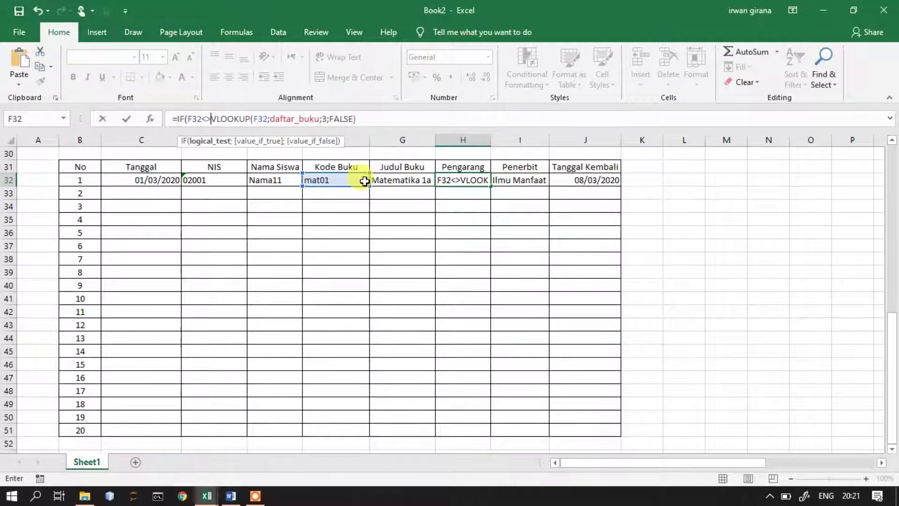
pyautogui.write('"";')
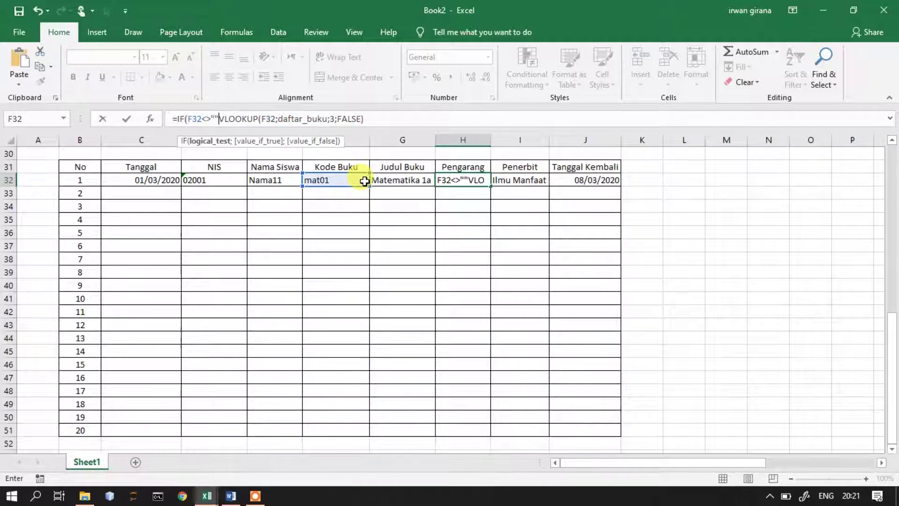
pyautogui.click(373, 120)
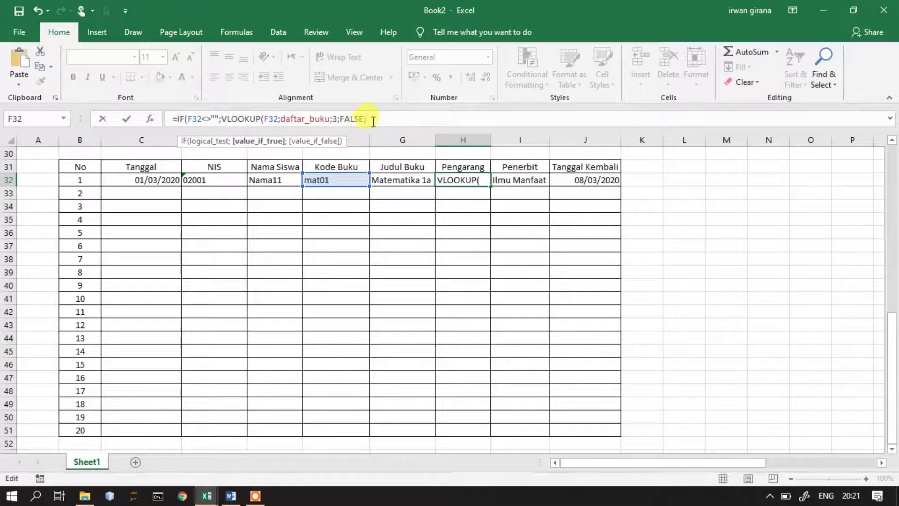
pyautogui.write(';')
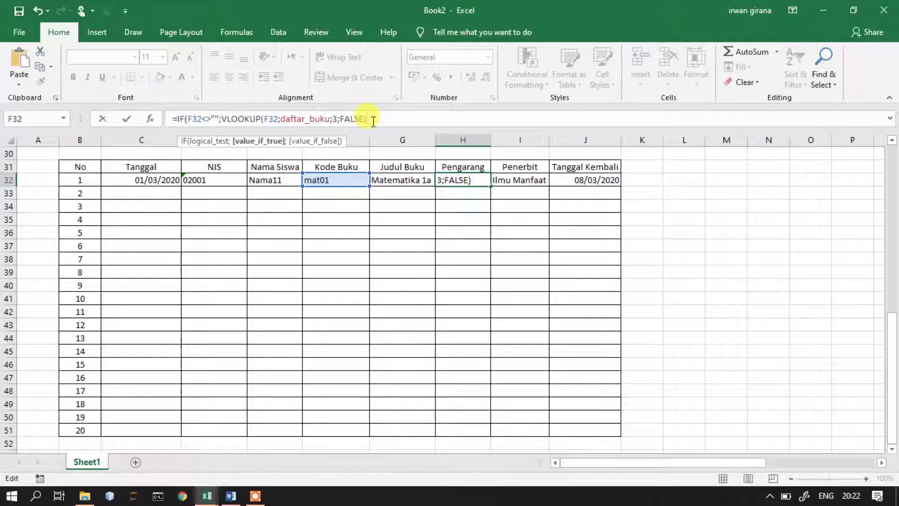
pyautogui.write(';')
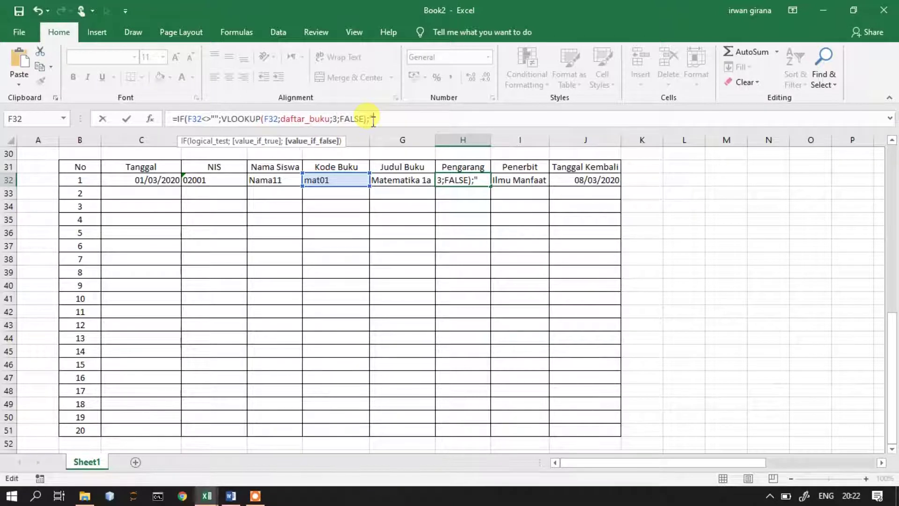
pyautogui.write('"")')
pyautogui.press('Return')
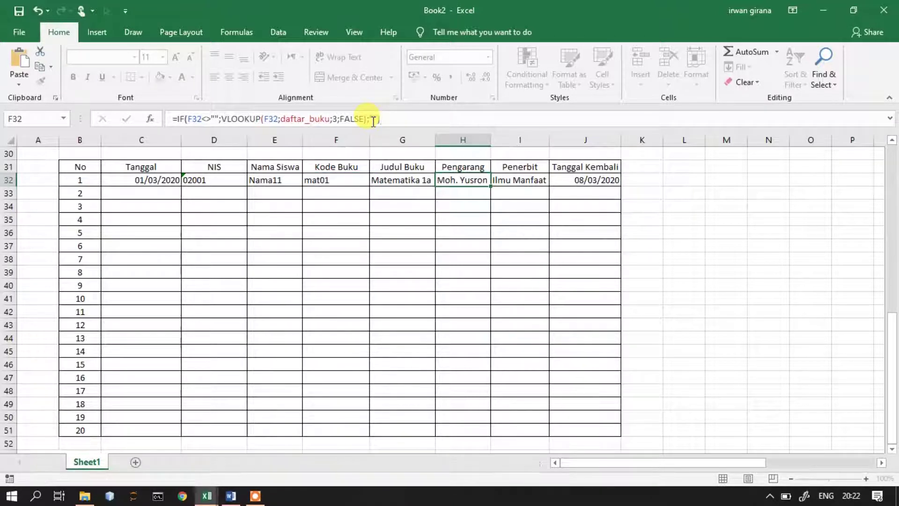
# Step: Wrap the Penerbit lookup in I32 in an IF so it reads =IF(F32<>"";VLOOKUP(F32;daftar_buku;4;FALSE);"")
pyautogui.click(517, 184)
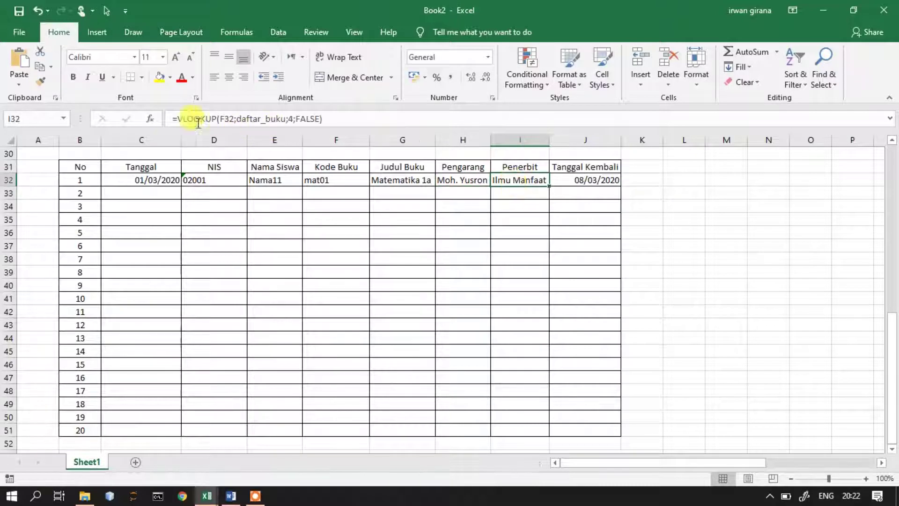
pyautogui.click(176, 118)
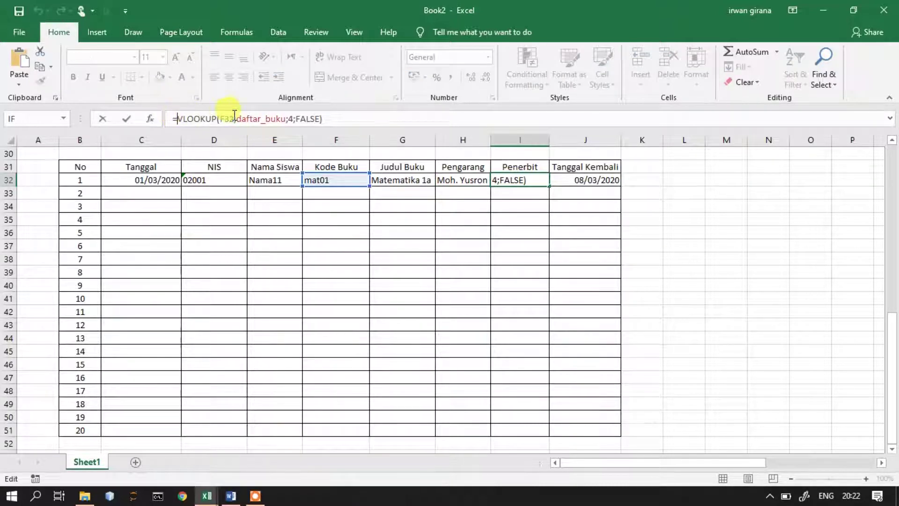
pyautogui.write('IF(')
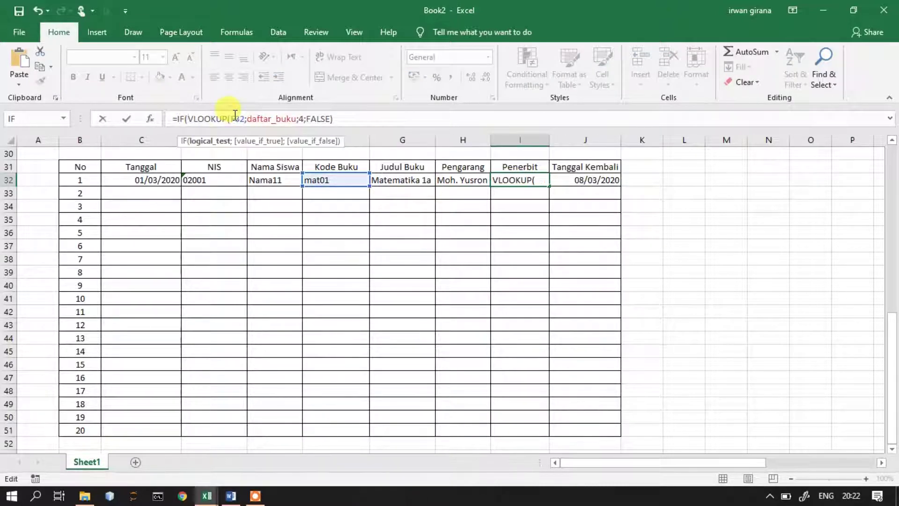
pyautogui.click(320, 180)
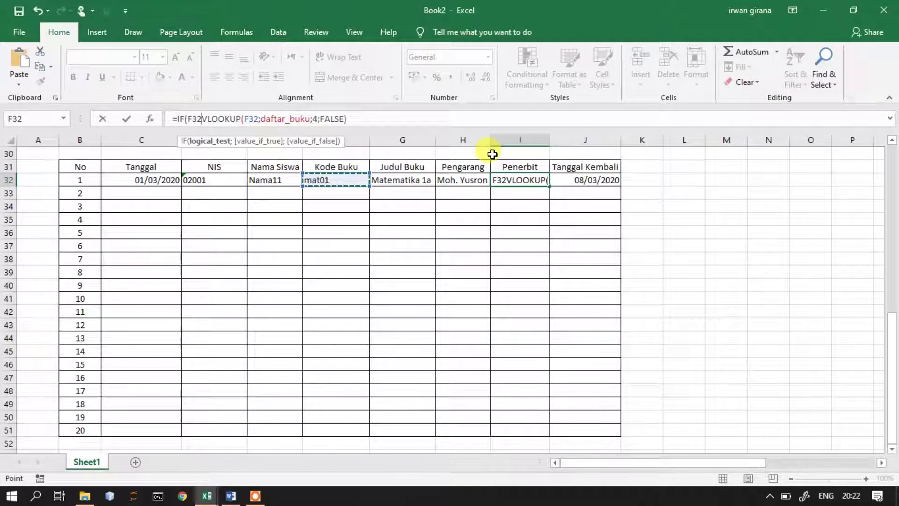
pyautogui.write('<>')
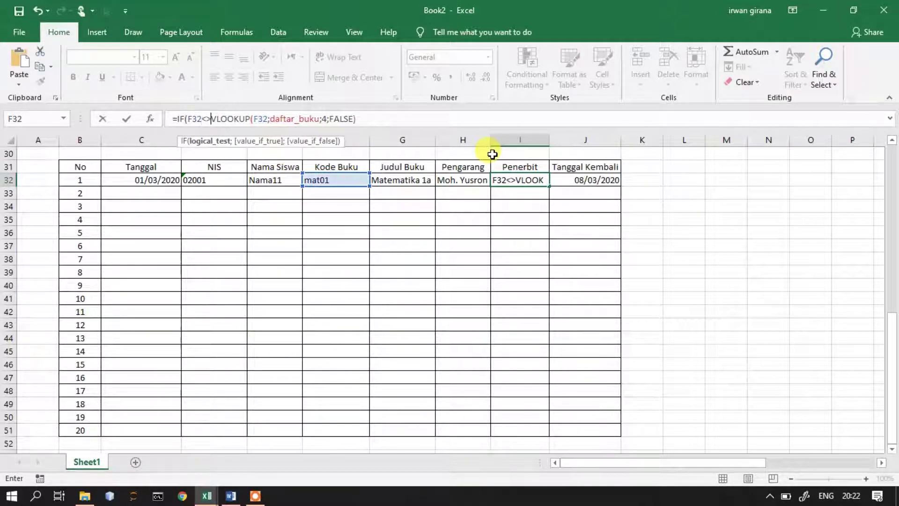
pyautogui.write('""')
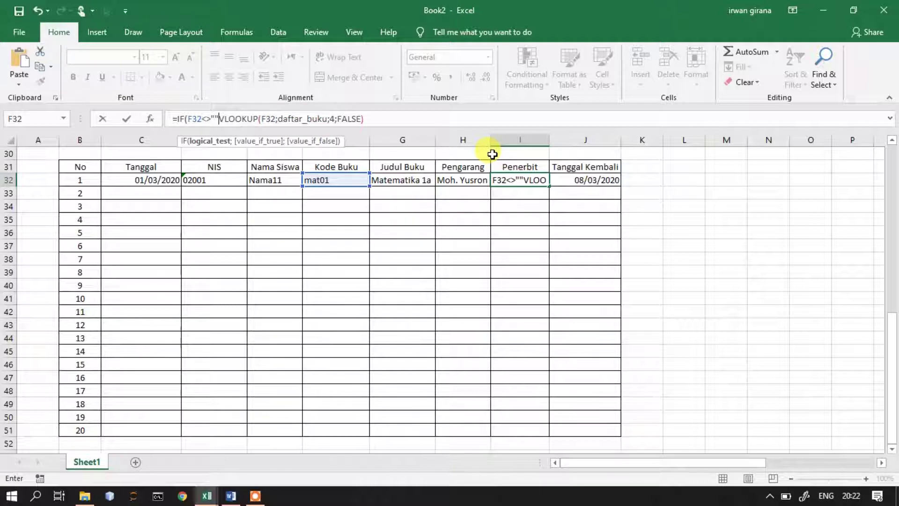
pyautogui.write(';')
pyautogui.press('BackSpace')
pyautogui.write(';')
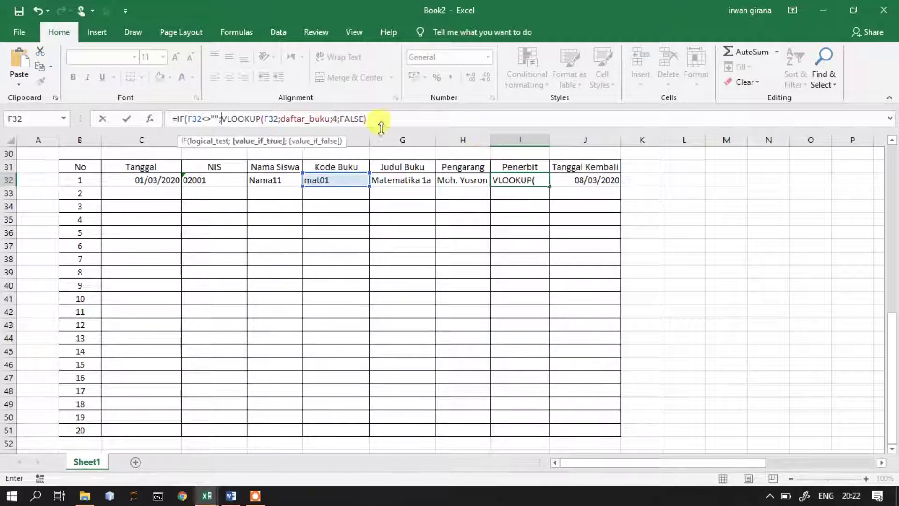
pyautogui.write(';')
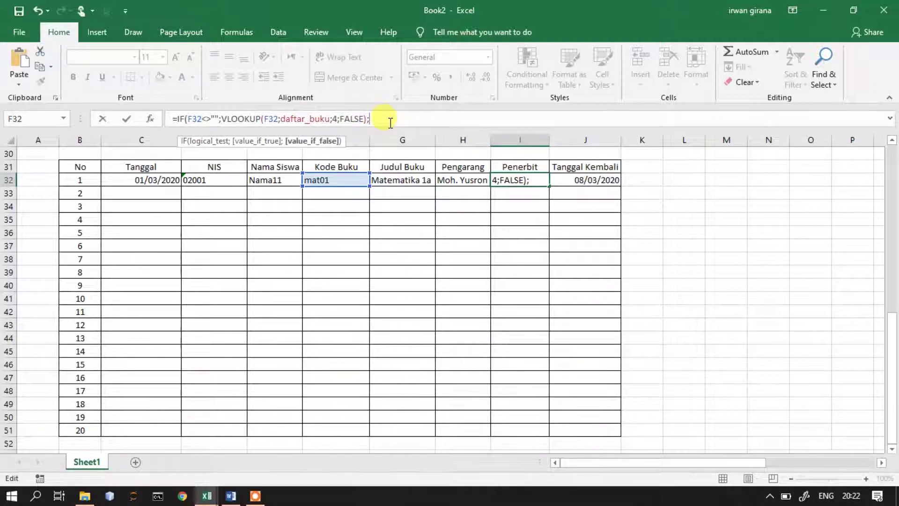
pyautogui.write('"")')
pyautogui.press('Return')
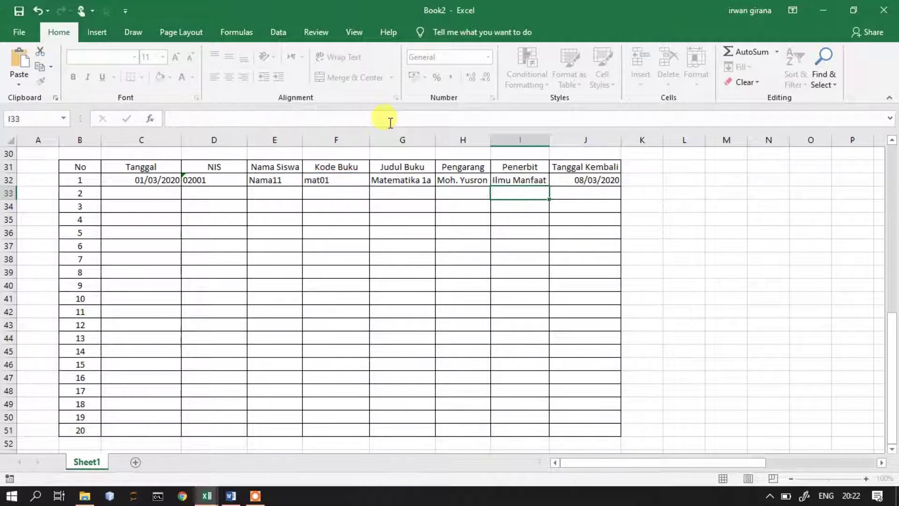
# Step: Fill the Penerbit formula from I32 down to row 51 of the borrower table
pyautogui.click(510, 180)
pyautogui.scroll(-1, 541, 169)
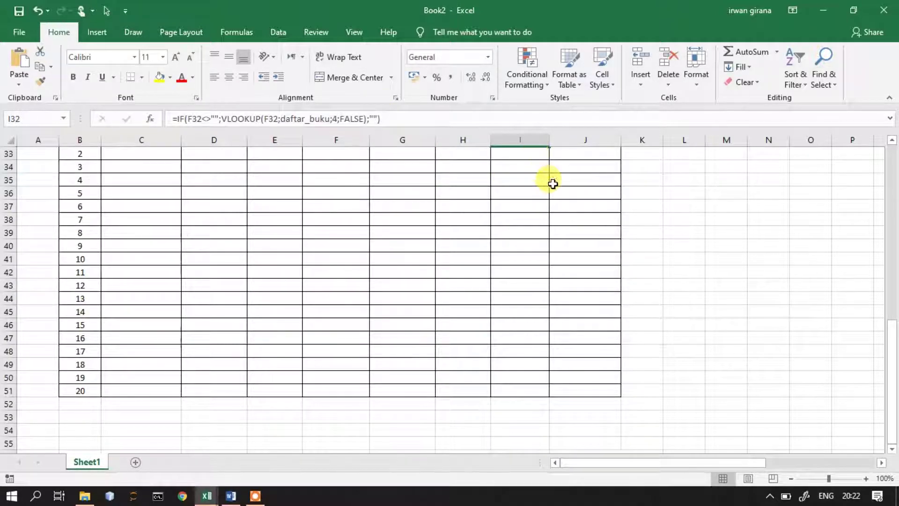
pyautogui.scroll(2, 548, 191)
pyautogui.moveTo(551, 228); pyautogui.dragTo(536, 428)
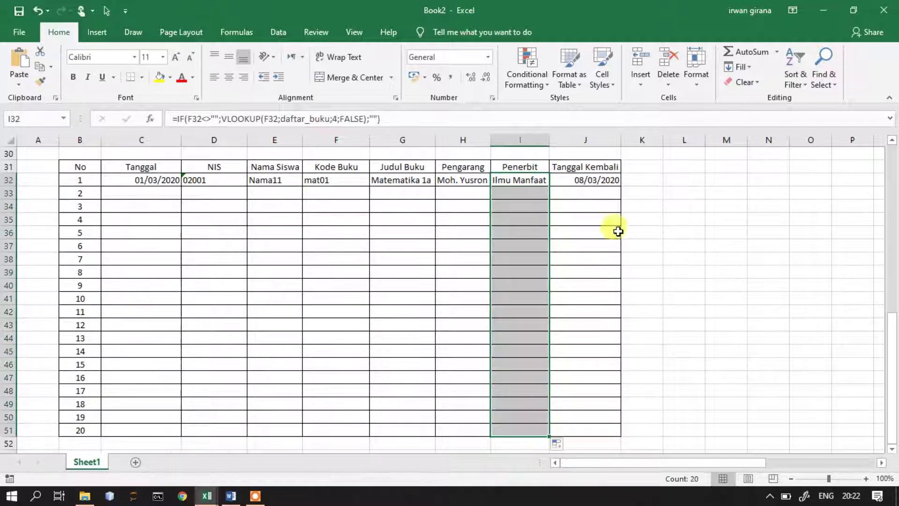
# Step: Fill the plain Tanggal Kembali formula =C32+7 from J32 down to row 51
pyautogui.click(597, 182)
pyautogui.moveTo(621, 187); pyautogui.dragTo(634, 432)
pyautogui.click(693, 311)
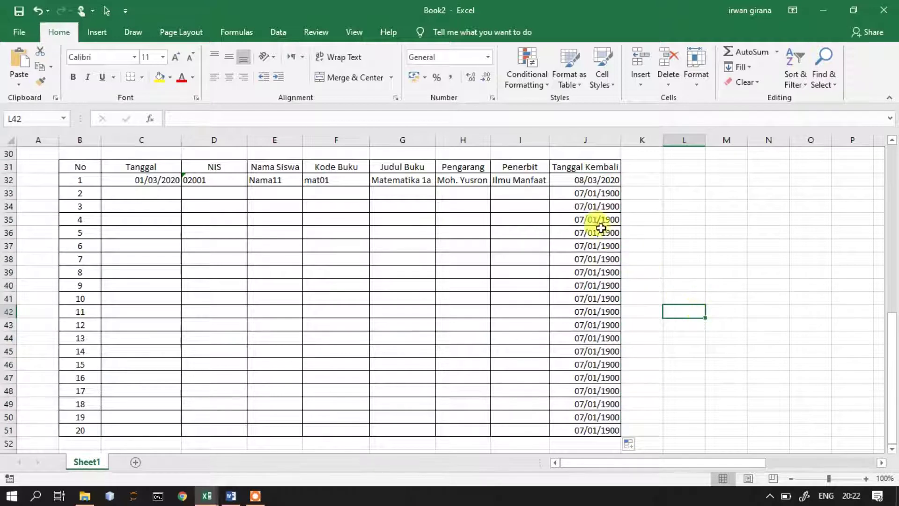
# Step: Wrap the Tanggal Kembali calculation in J32 in an IF so it reads =IF(C32<>"";C32+7;"")
pyautogui.click(575, 188)
pyautogui.click(572, 181)
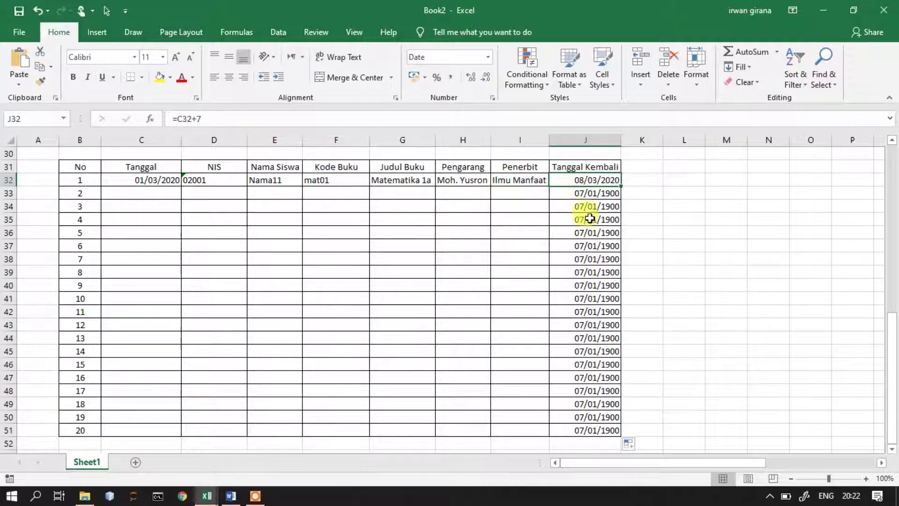
pyautogui.click(580, 192)
pyautogui.click(573, 180)
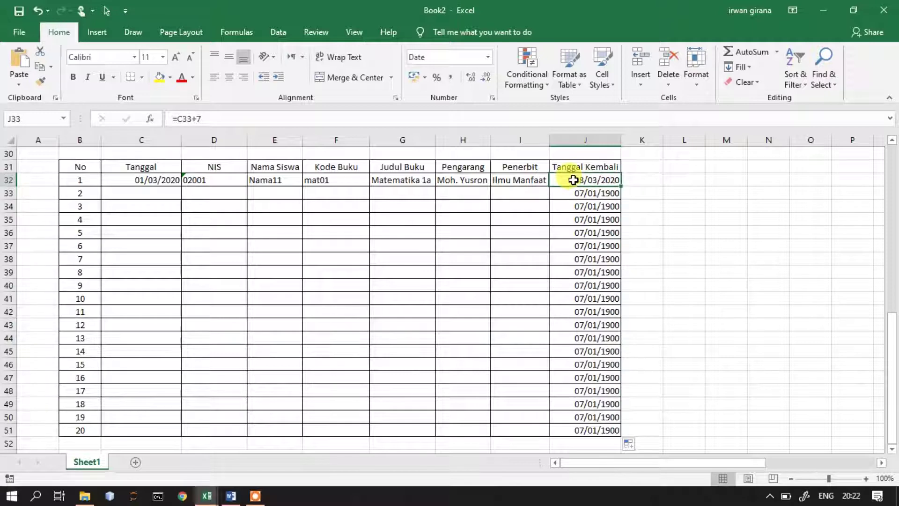
pyautogui.click(175, 118)
pyautogui.write('IF')
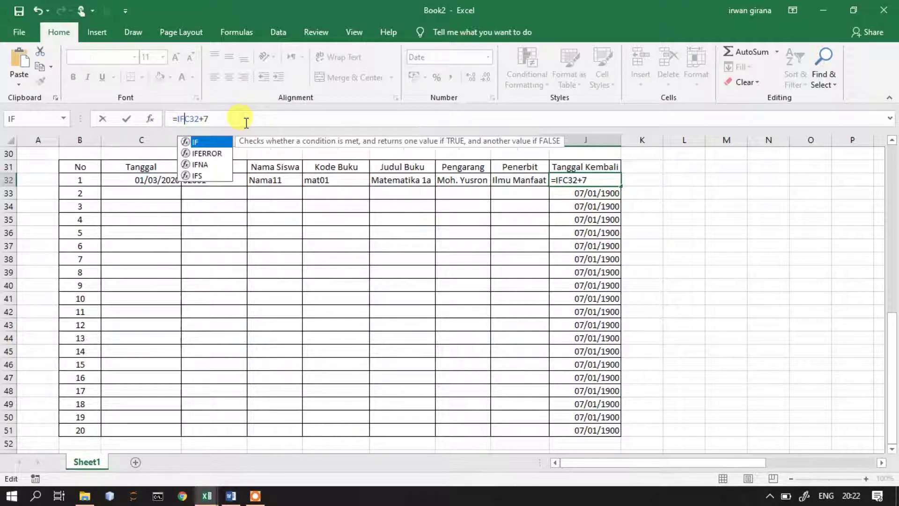
pyautogui.press('Escape')
pyautogui.click(121, 183)
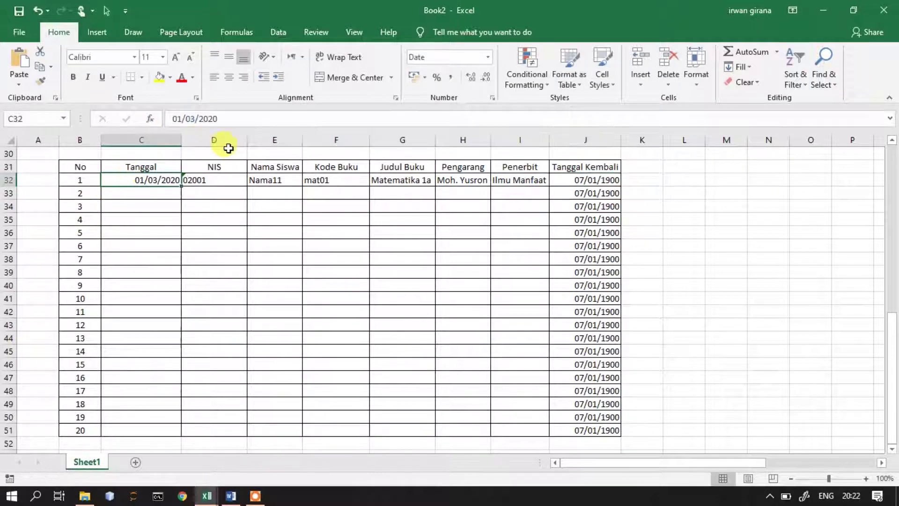
pyautogui.click(575, 180)
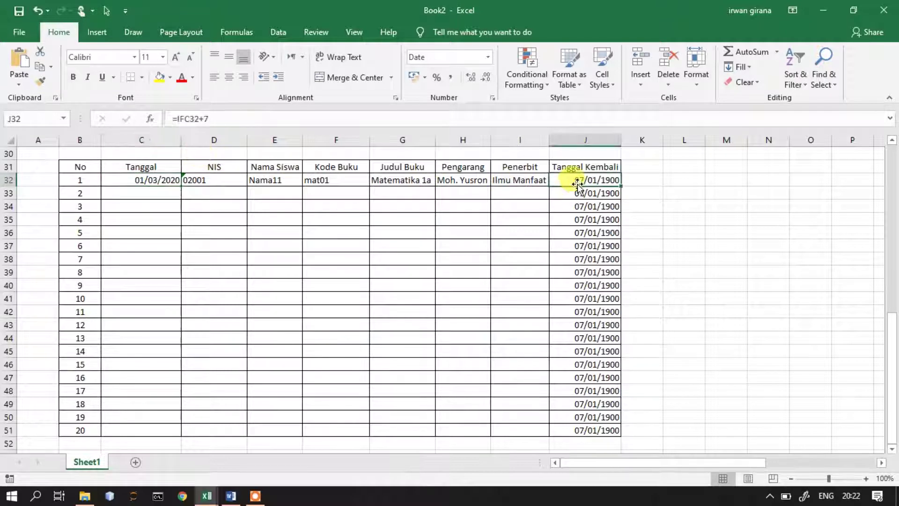
pyautogui.click(185, 118)
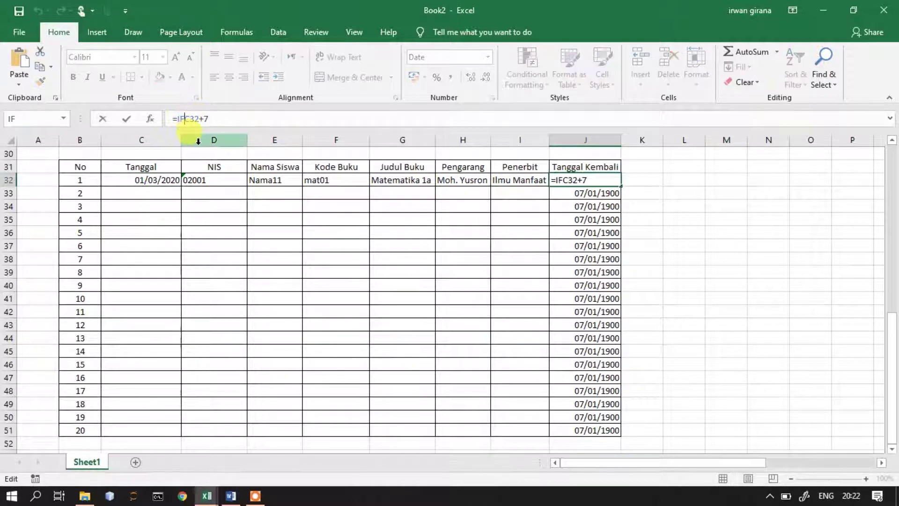
pyautogui.write('(')
pyautogui.click(136, 180)
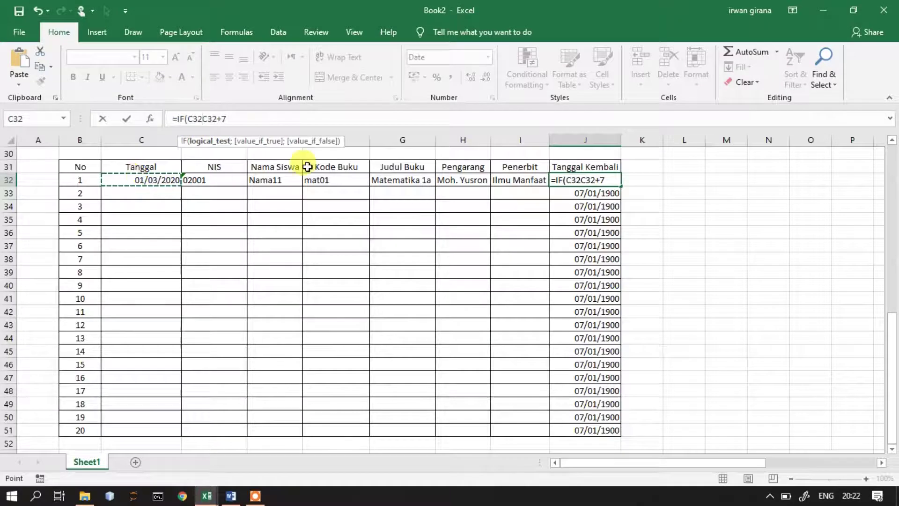
pyautogui.write('<>"')
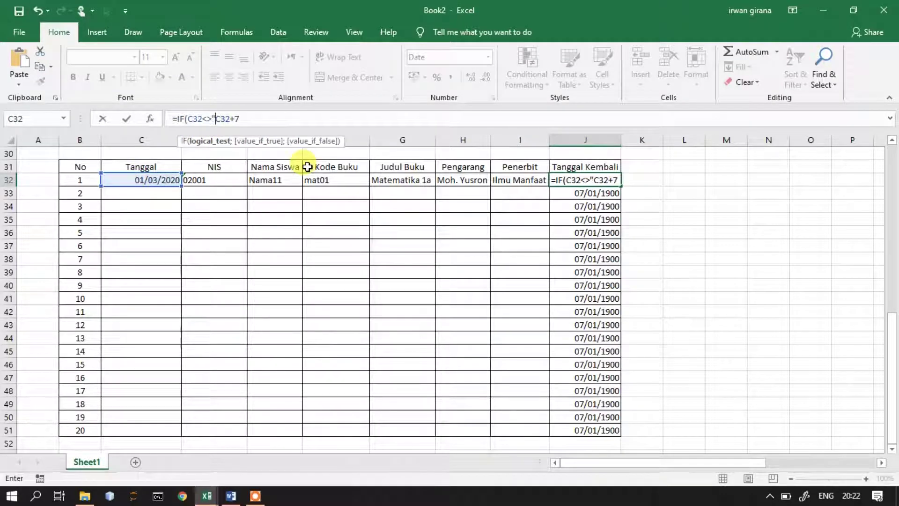
pyautogui.write('";C32+7')
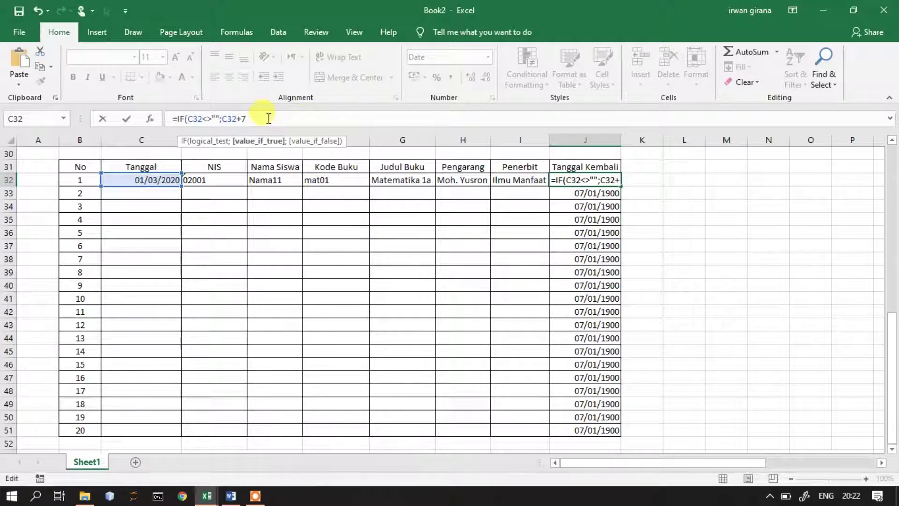
pyautogui.write(';')
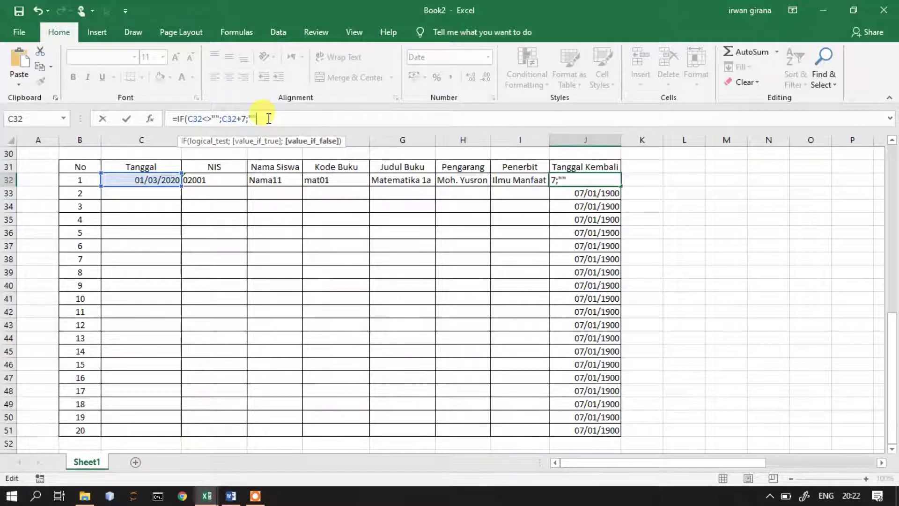
pyautogui.write('"")')
pyautogui.press('Return')
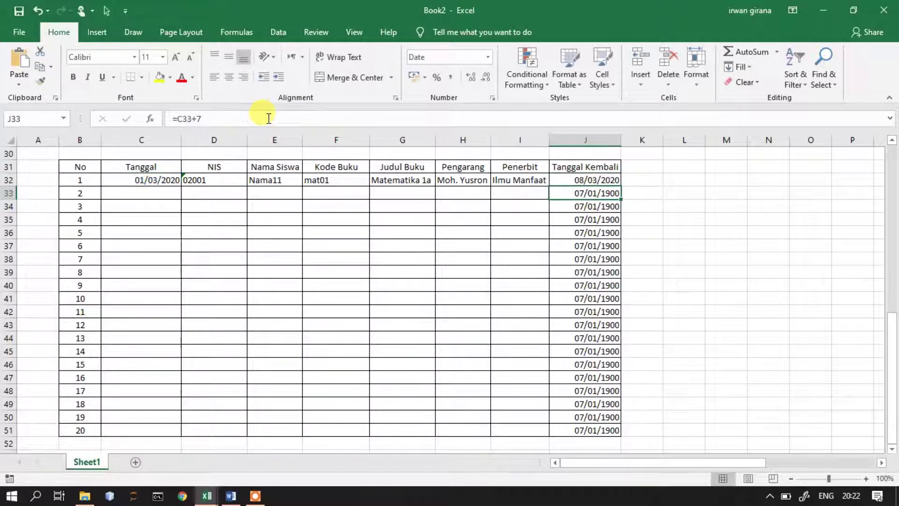
# Step: Fill the IF-based Tanggal Kembali formula from J32 down to row 51, and select the second borrower's Tanggal cell, C33
pyautogui.click(585, 179)
pyautogui.moveTo(620, 187); pyautogui.dragTo(615, 373)
pyautogui.scroll(3, 614, 365)
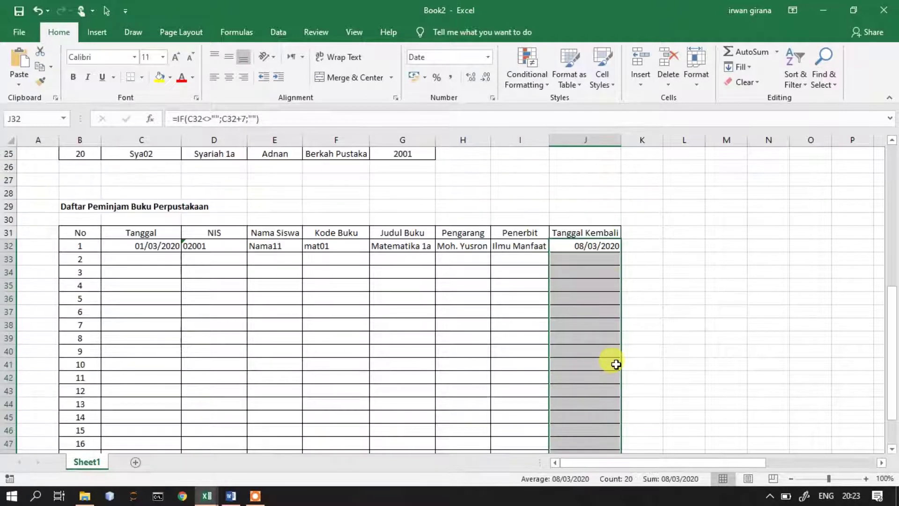
pyautogui.scroll(2, 60, 283)
pyautogui.scroll(-2, 88, 309)
pyautogui.click(144, 263)
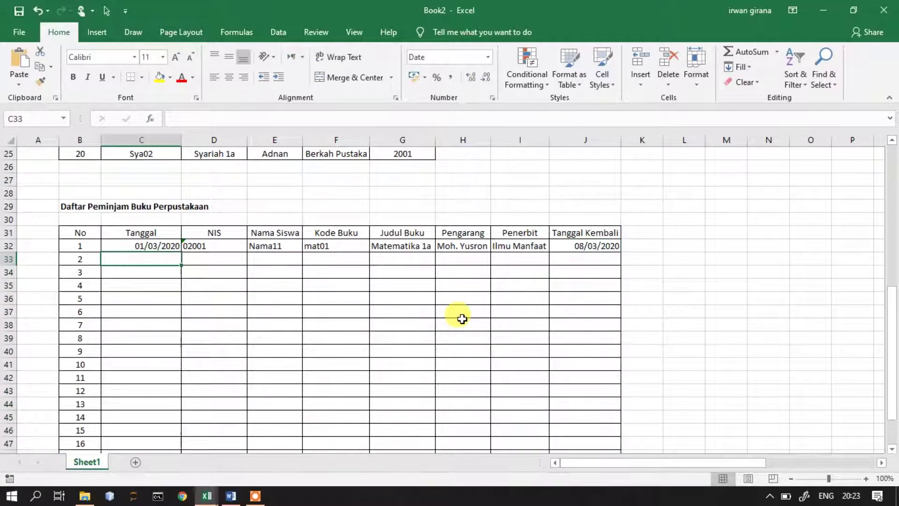
# Step: Enter the date 02/03/20 and the student's NIS for the second borrower in row 33
pyautogui.write('02/03/20')
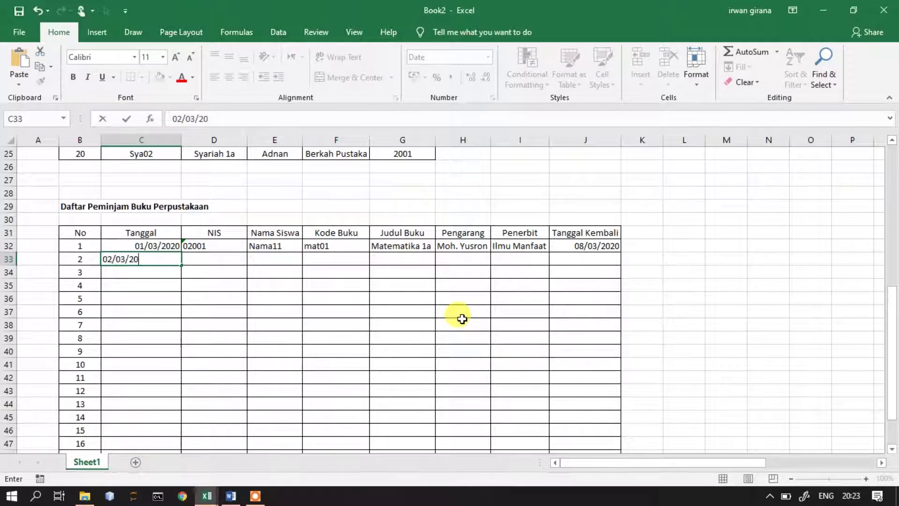
pyautogui.press('Tab')
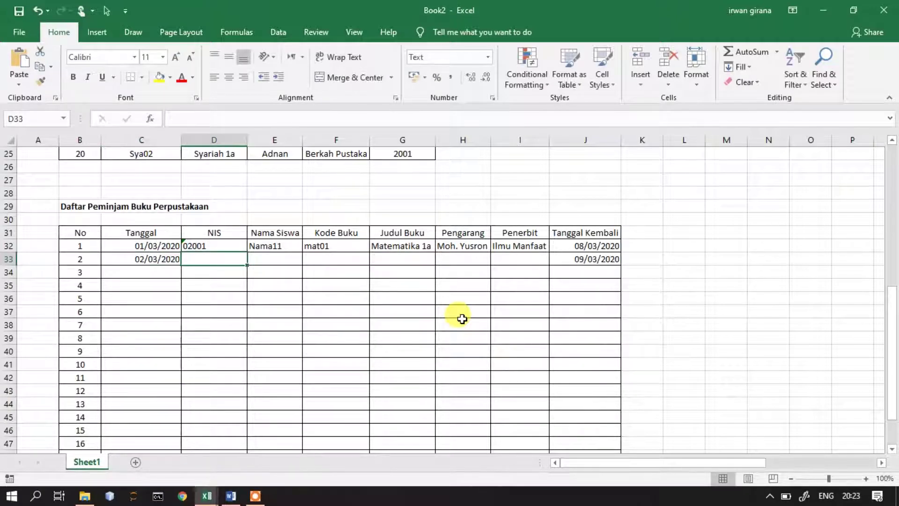
pyautogui.write('01800')
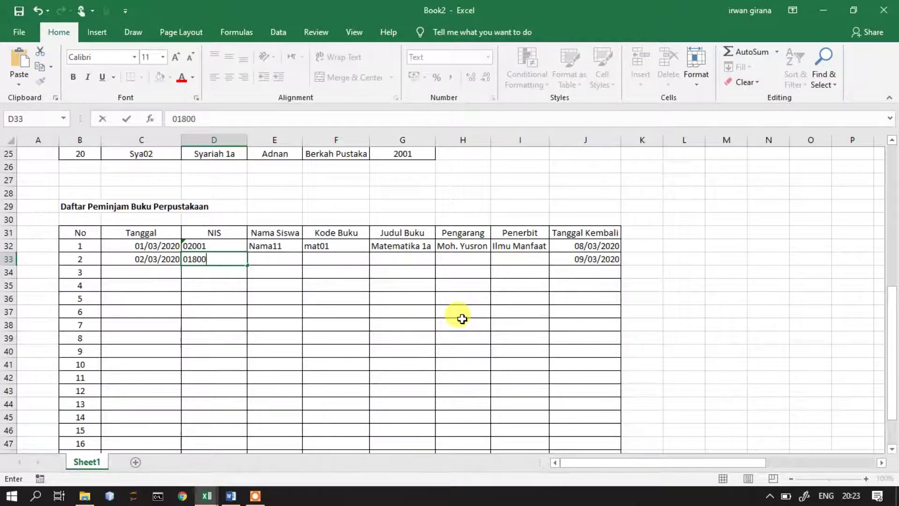
pyautogui.write('3')
pyautogui.press('Return')
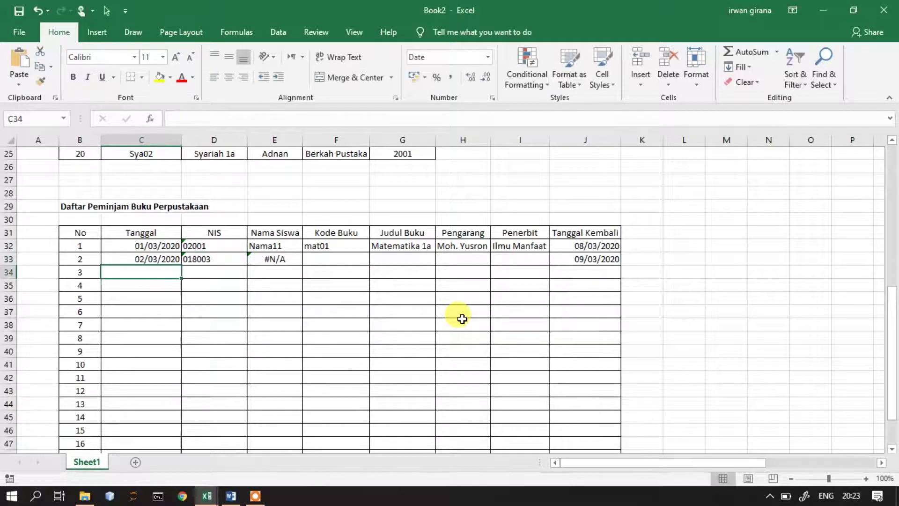
# Step: Correct the second borrower's NIS in D33 by removing the extra zero
pyautogui.doubleClick(207, 261)
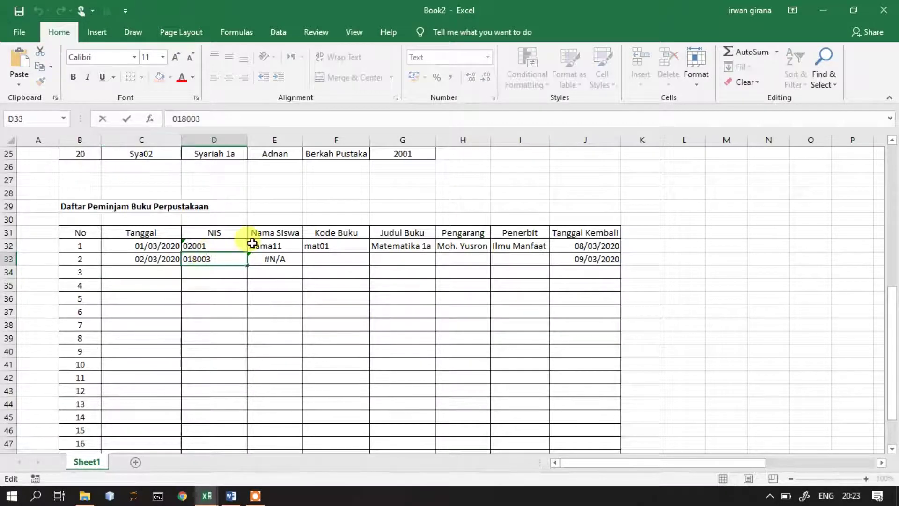
pyautogui.press('Return')
pyautogui.click(283, 259)
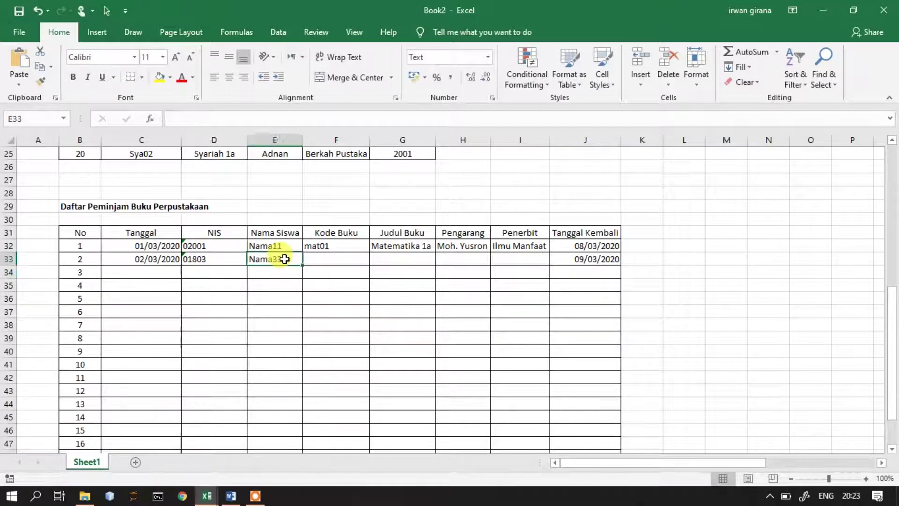
# Step: Enter the book code sya02 in the second borrower's Kode Buku cell, F33
pyautogui.click(335, 260)
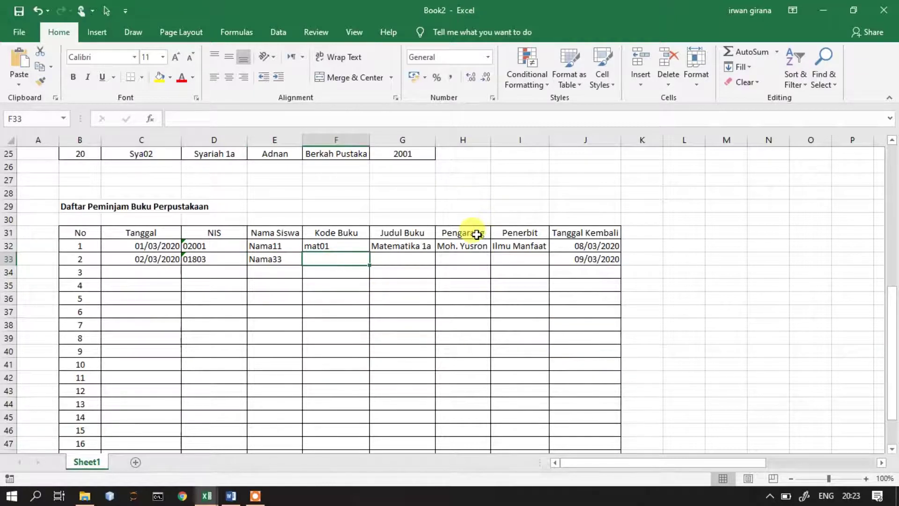
pyautogui.write('sya02')
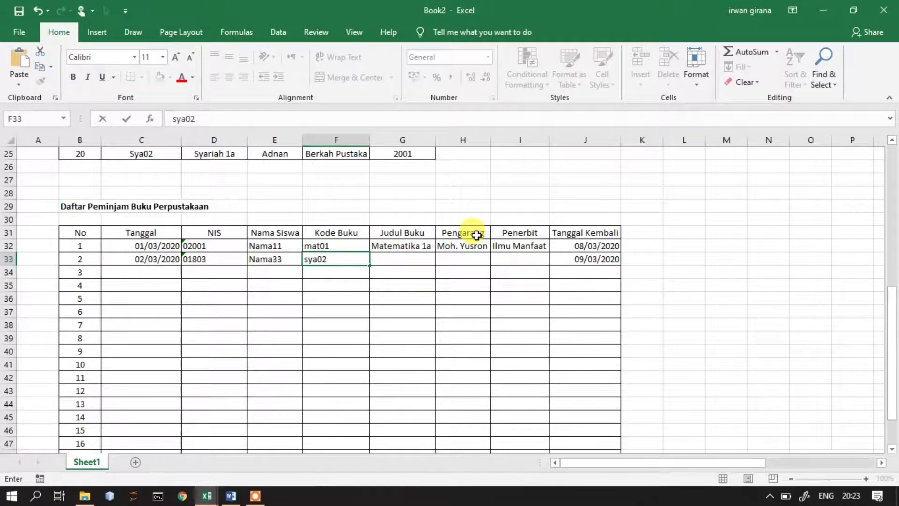
pyautogui.press('Return')
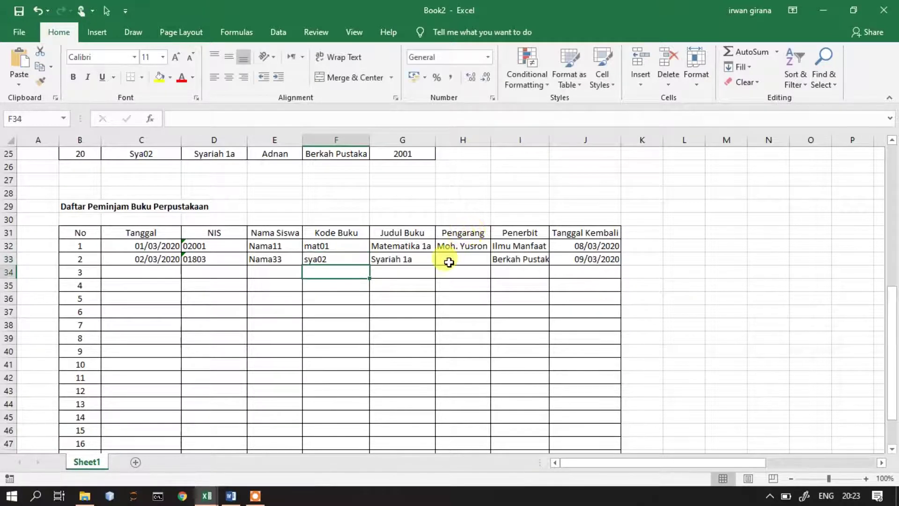
# Step: Fill the IF-based Pengarang lookup formula from H32 down to row 51 of the borrower table
pyautogui.click(461, 247)
pyautogui.moveTo(489, 252); pyautogui.dragTo(481, 407)
pyautogui.scroll(3, 508, 356)
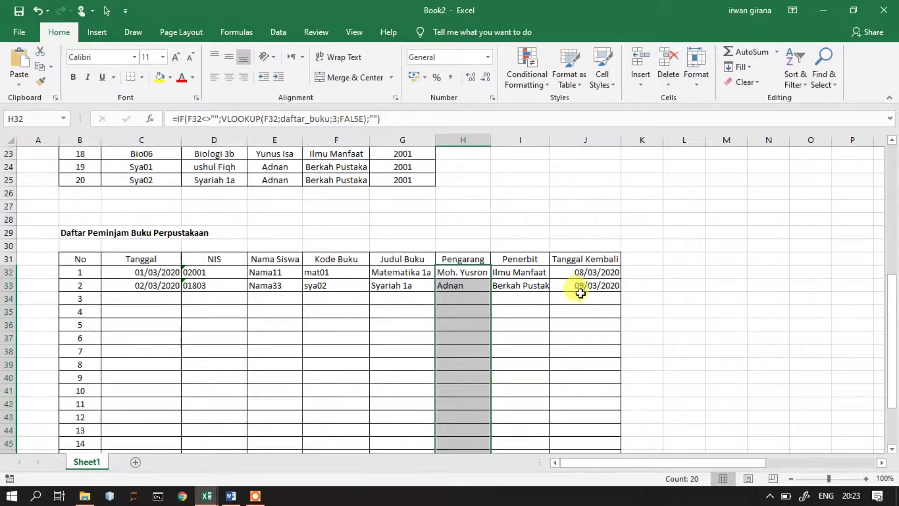
pyautogui.click(592, 287)
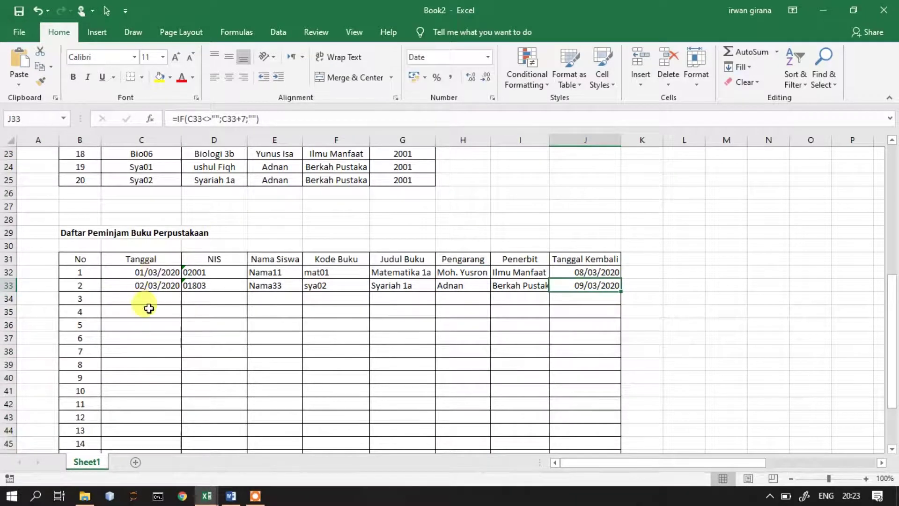
pyautogui.scroll(-2, 149, 296)
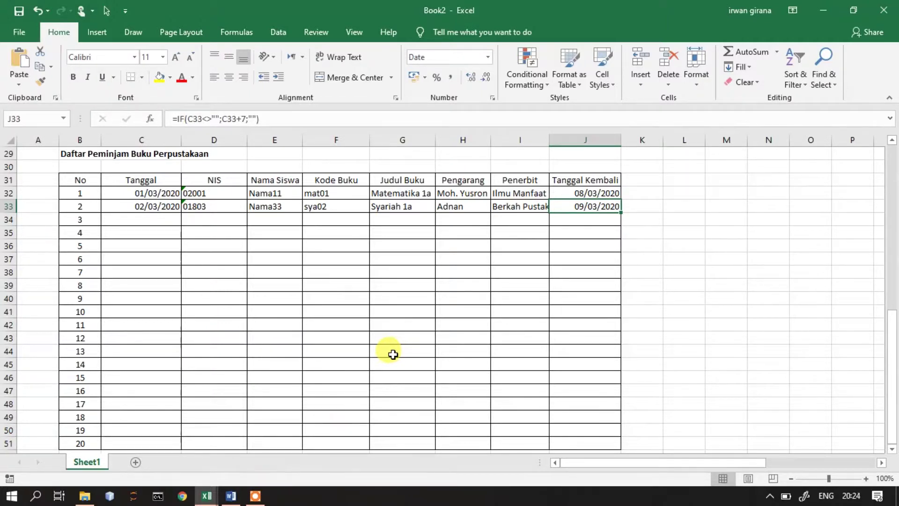
pyautogui.moveTo(255, 492)
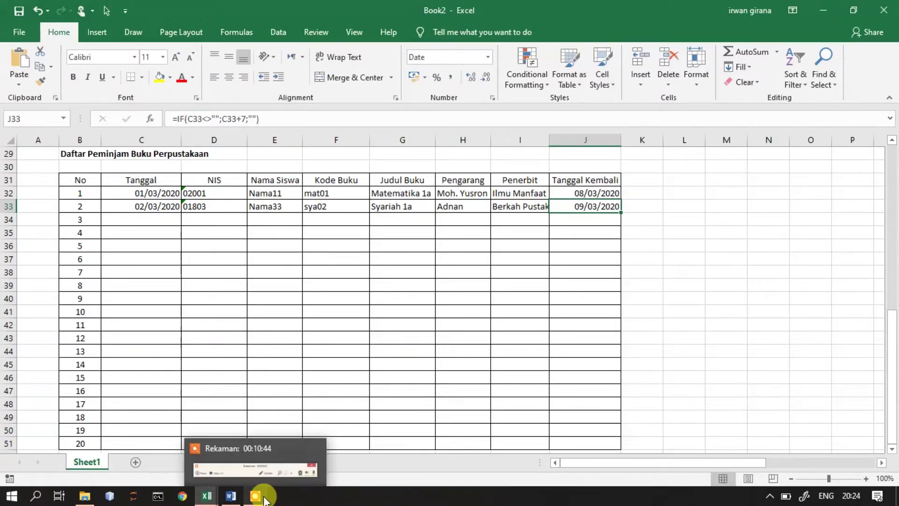